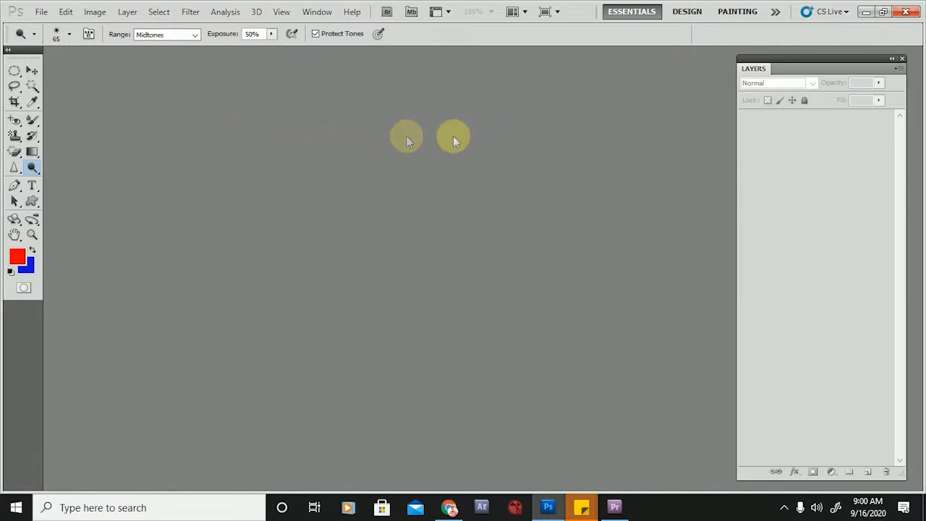
Browse in File Explorer to the ref folder under FX Monitor > Photoshop on Local Disk (F:)
double_click(356, 137)
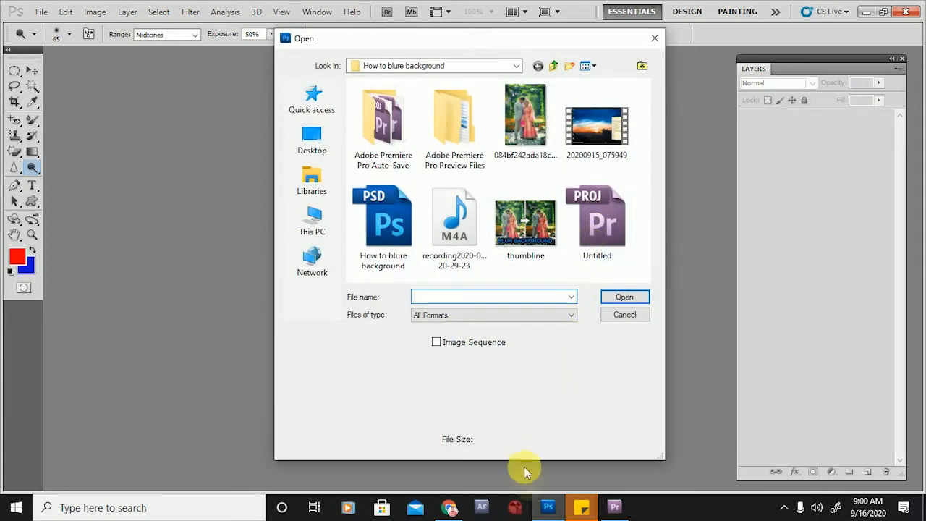
left_click(626, 316)
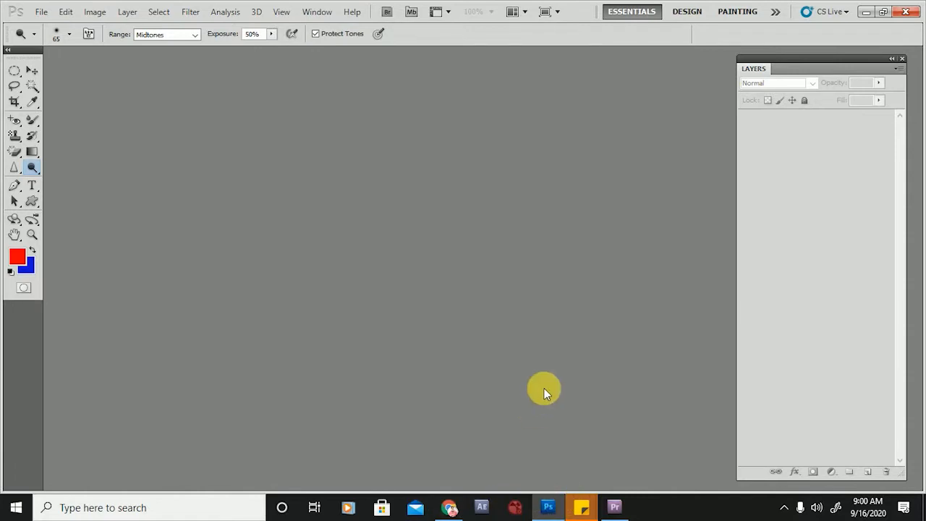
key("super+e")
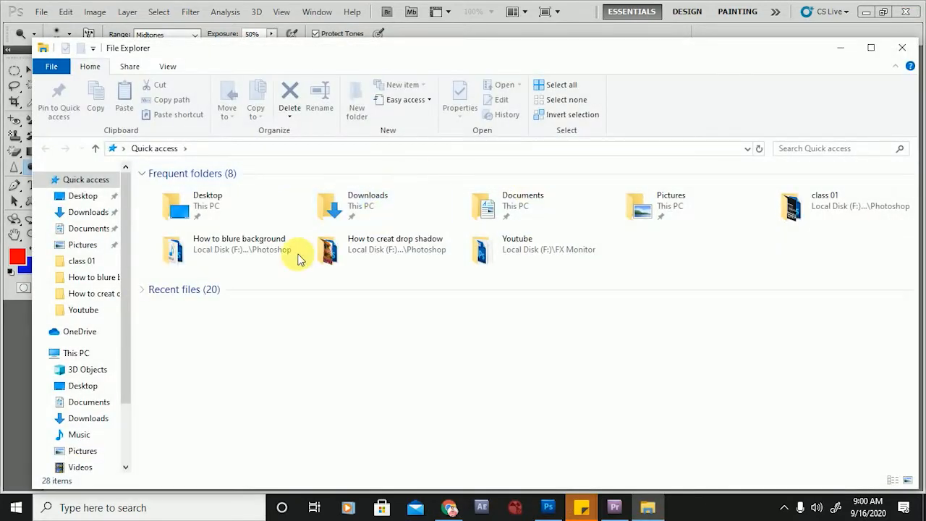
double_click(683, 210)
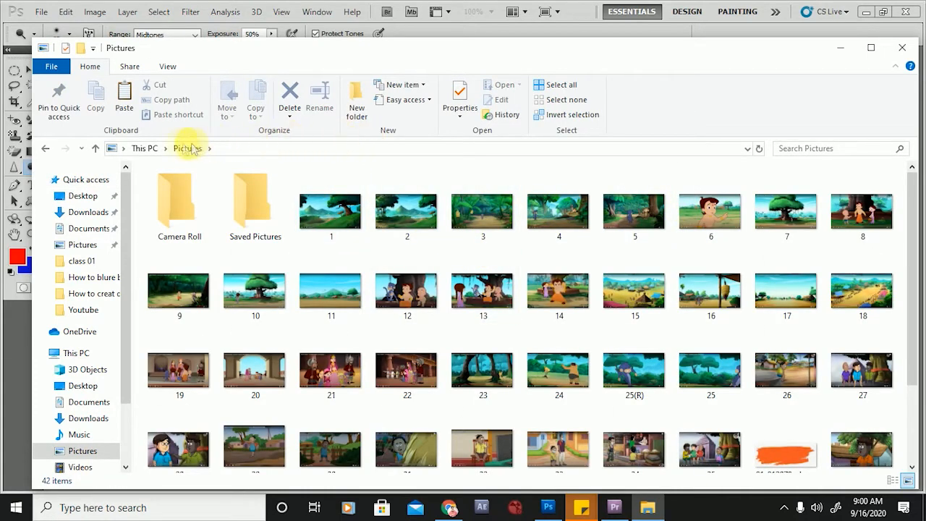
left_click(138, 149)
left_click(607, 301)
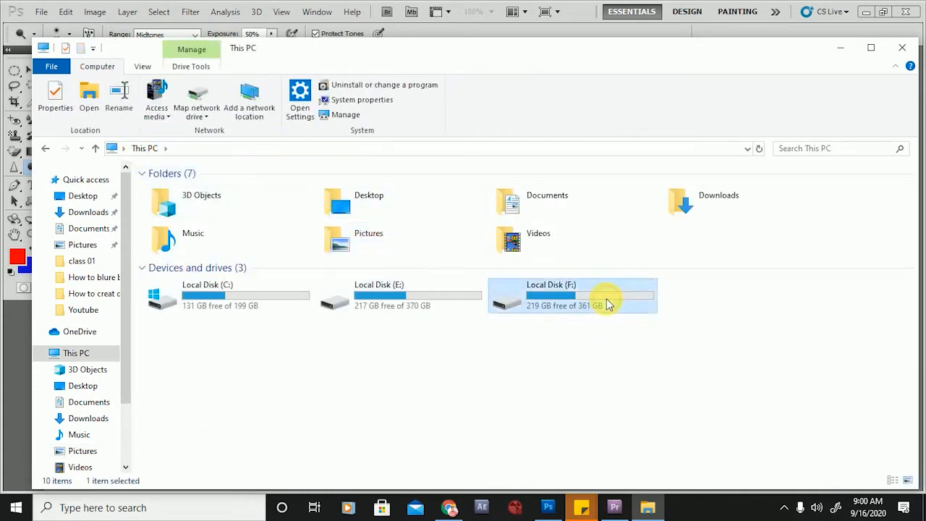
double_click(607, 301)
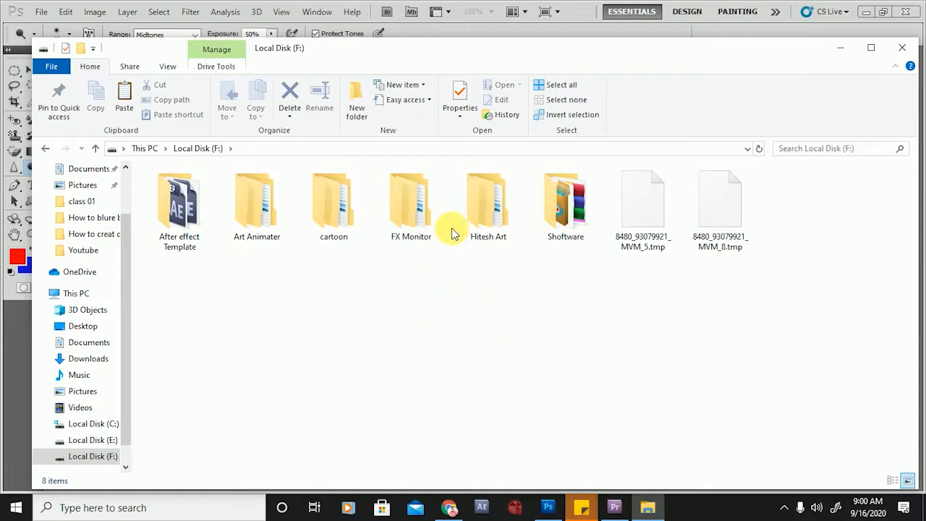
double_click(400, 219)
left_click(177, 209)
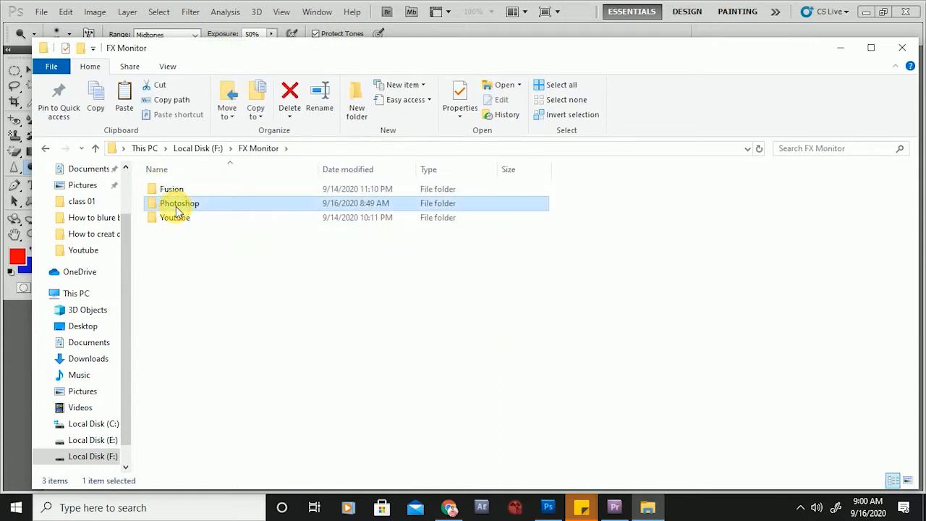
double_click(177, 208)
double_click(171, 261)
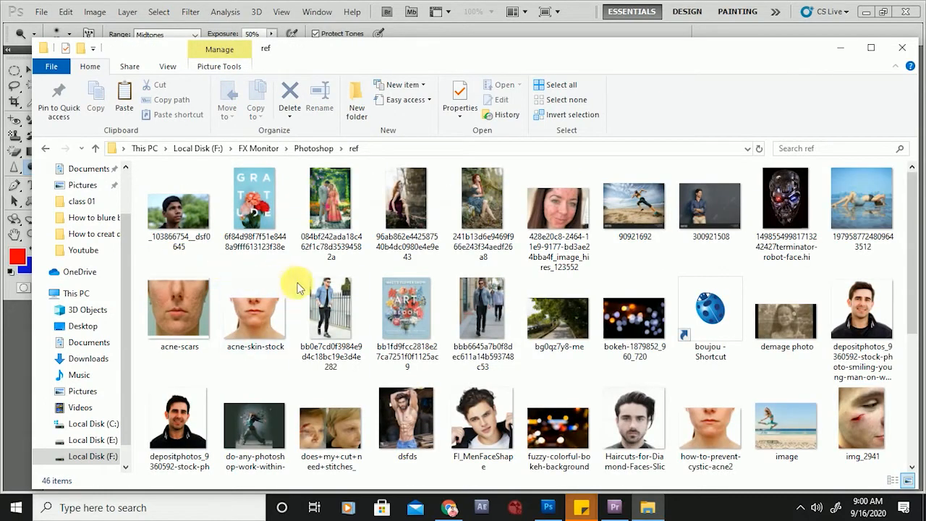
Open the image 300921508 from the ref folder in Photoshop and convert its Background into a regular layer
scroll(539, 340, "down", 1)
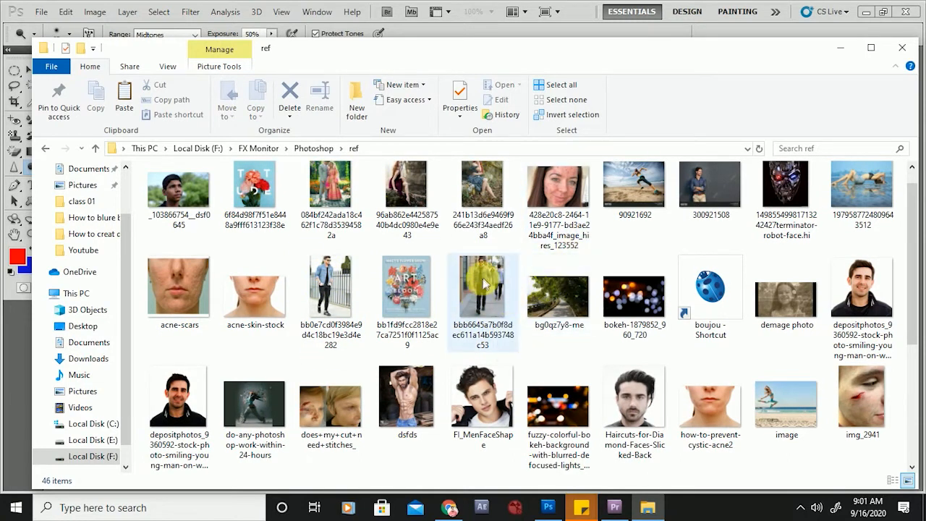
left_click(683, 190)
scroll(675, 265, "up", 1)
left_click_drag(713, 201, 412, 268)
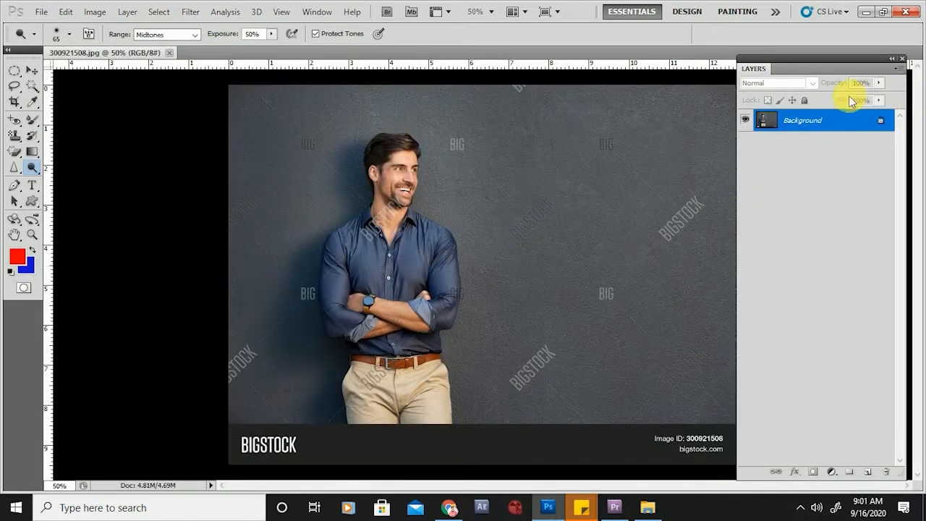
double_click(847, 120)
left_click(589, 164)
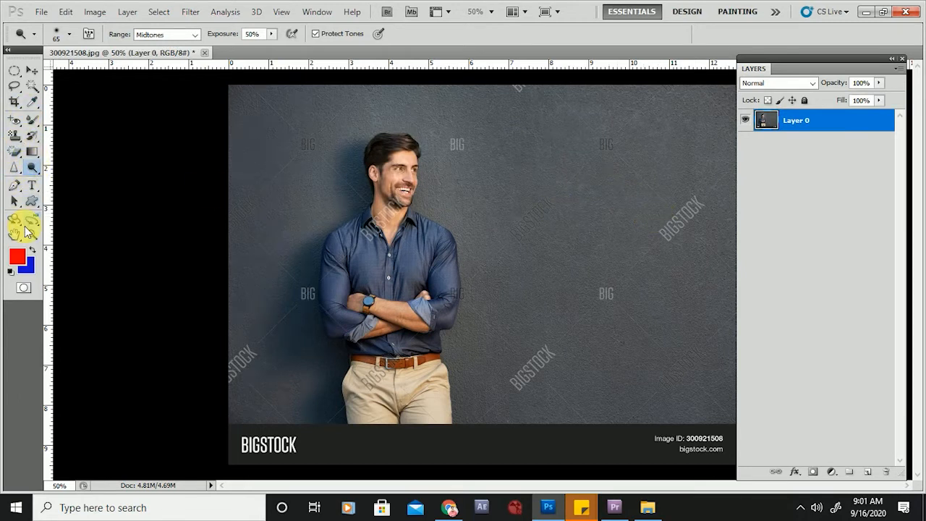
Set the brush tool group to the Brush Tool and the eraser tool group to the Eraser Tool
key("b")
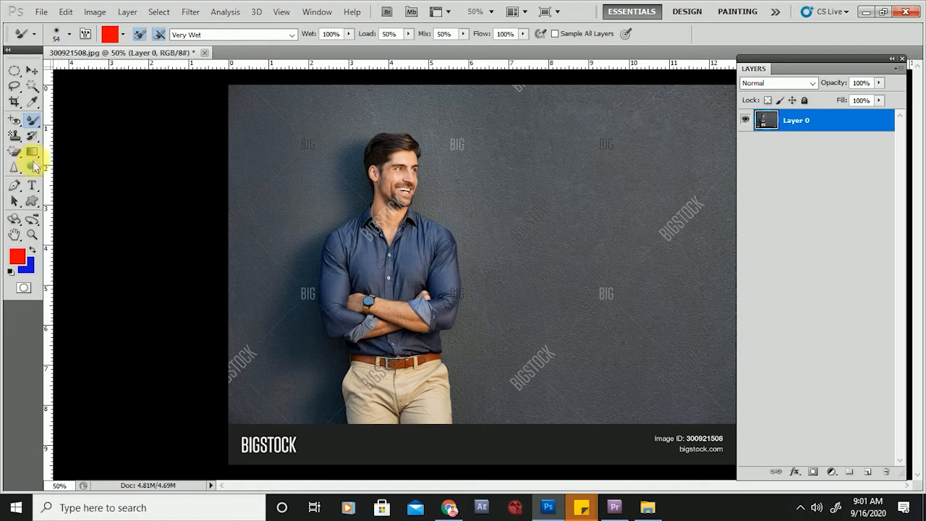
left_click(34, 168)
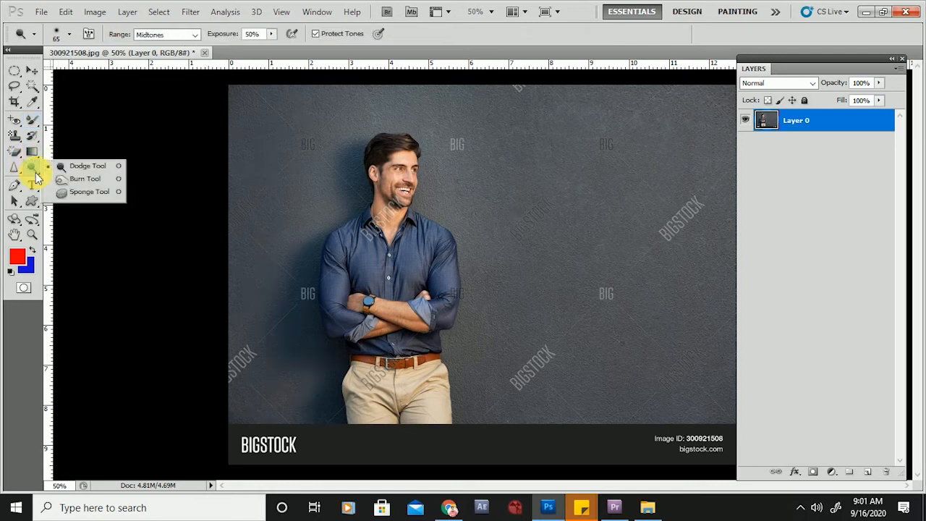
left_click(34, 129)
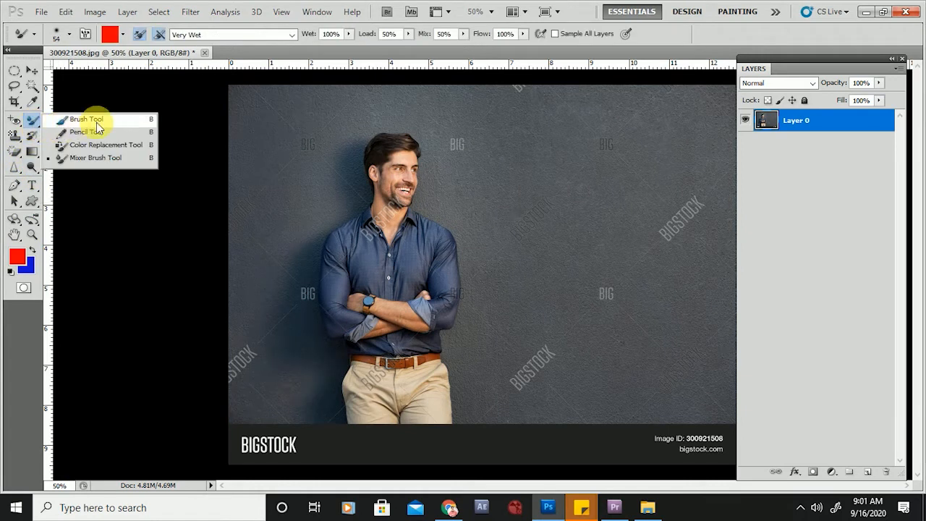
left_click(90, 120)
left_click(14, 156)
left_click(52, 142)
left_click(13, 146)
left_click(67, 150)
Choose the Blur Tool with a brush size of 157 and set its strength to 100%
left_click(15, 168)
left_click(64, 166)
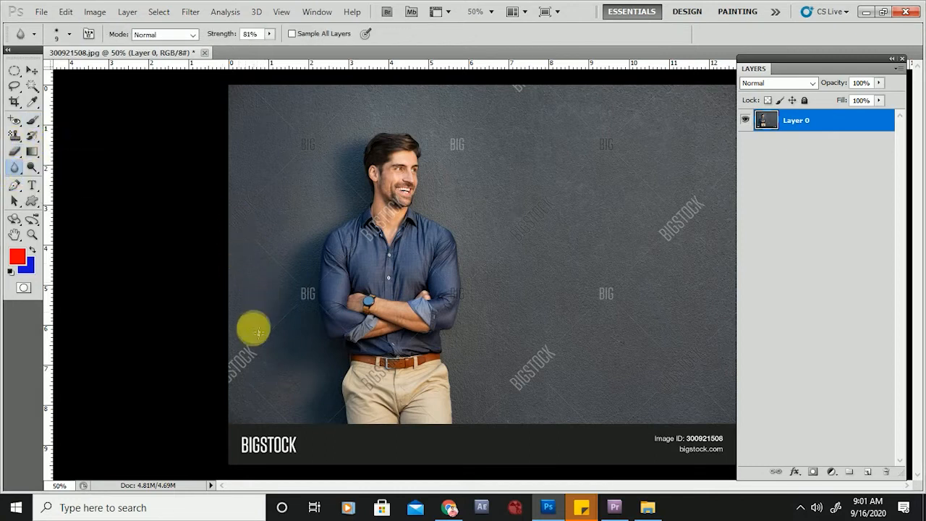
left_click(269, 34)
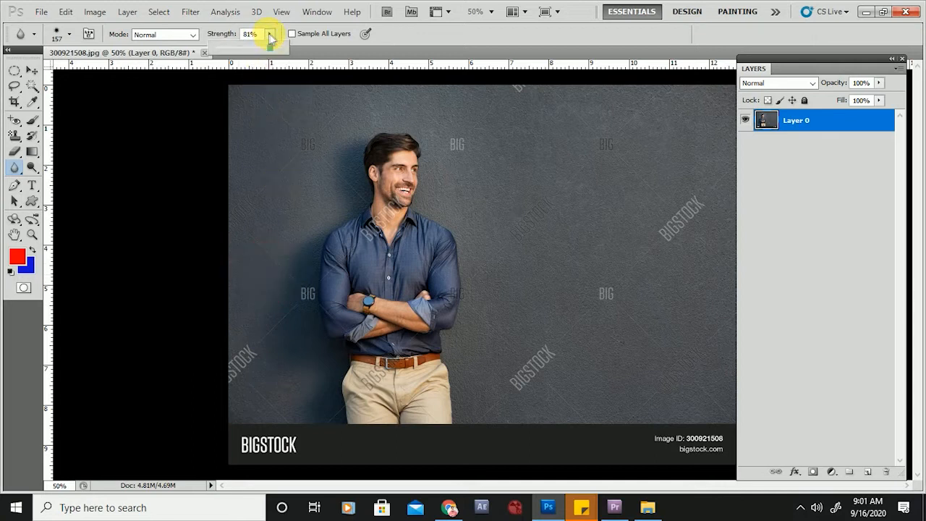
mouse_move(278, 51)
left_mouse_down()
mouse_move(332, 58)
mouse_move(686, 201)
mouse_move(689, 266)
mouse_move(700, 217)
mouse_move(728, 225)
mouse_move(689, 251)
mouse_move(706, 218)
mouse_move(592, 349)
mouse_move(600, 360)
mouse_move(544, 414)
left_mouse_up()
Blur the wall watermarks around the man and the BIGSTOCK logo in the dark footer strip
left_click_drag(312, 320, 324, 318)
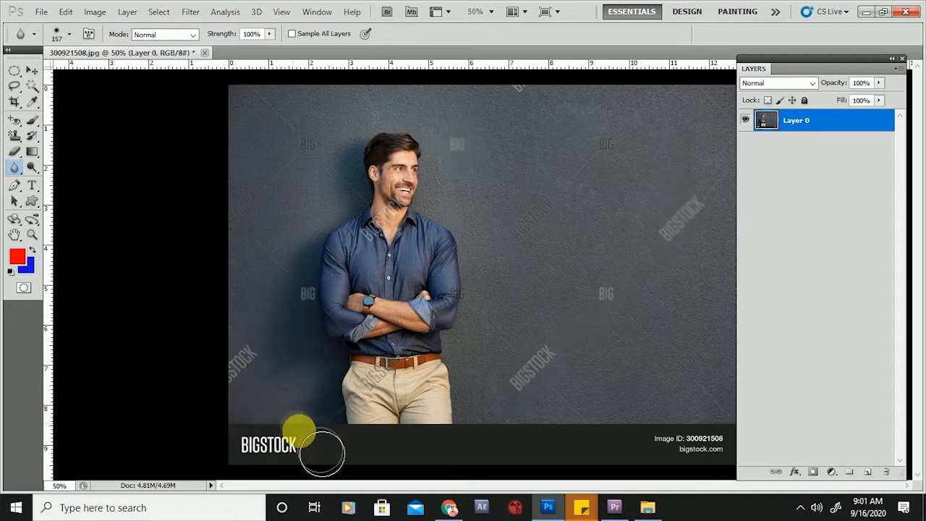
scroll(390, 268, "down", 1)
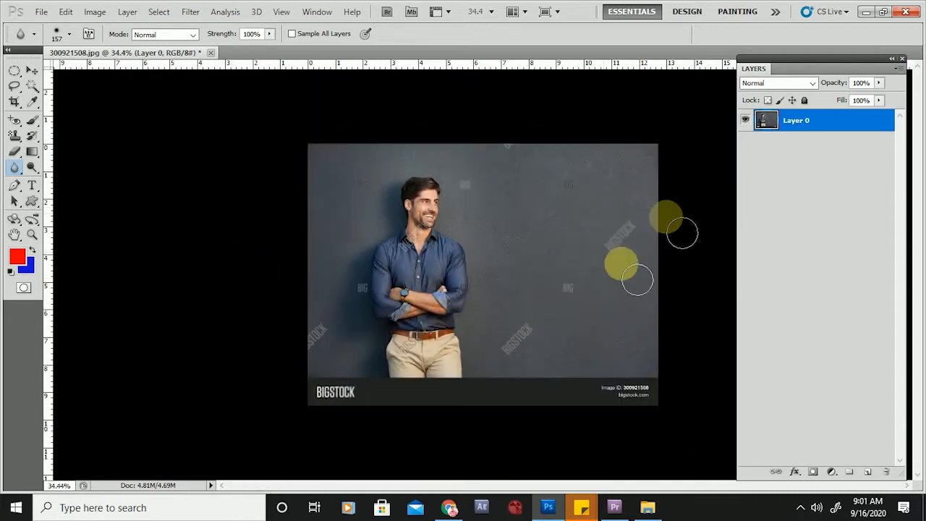
scroll(448, 228, "up", 2)
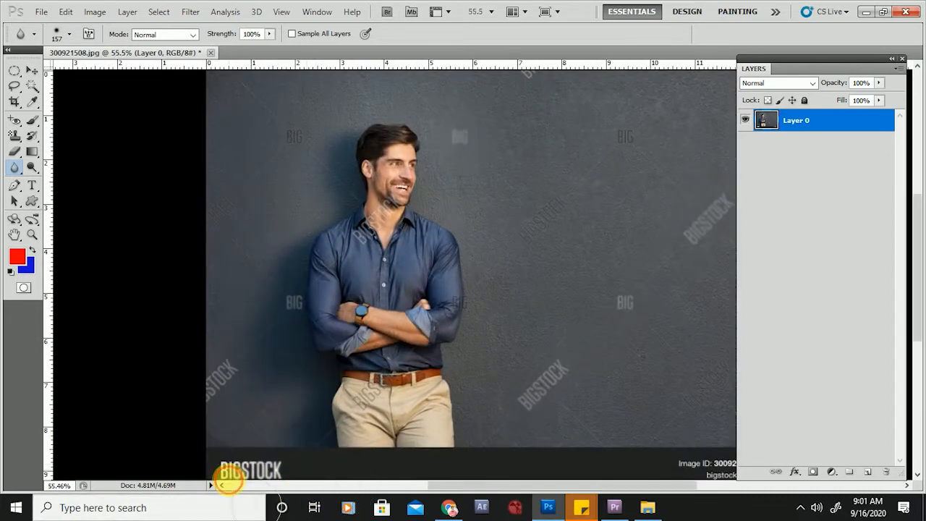
left_click_drag(286, 463, 318, 481)
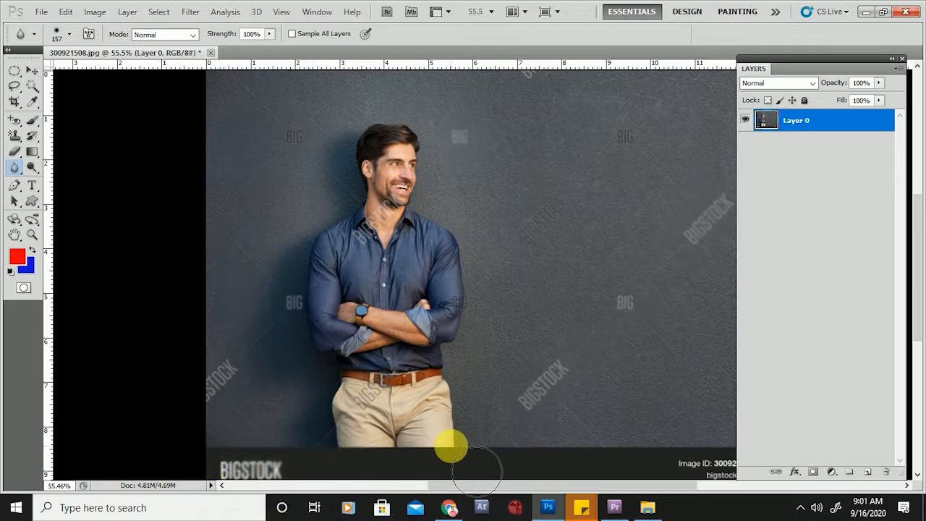
left_click(17, 80)
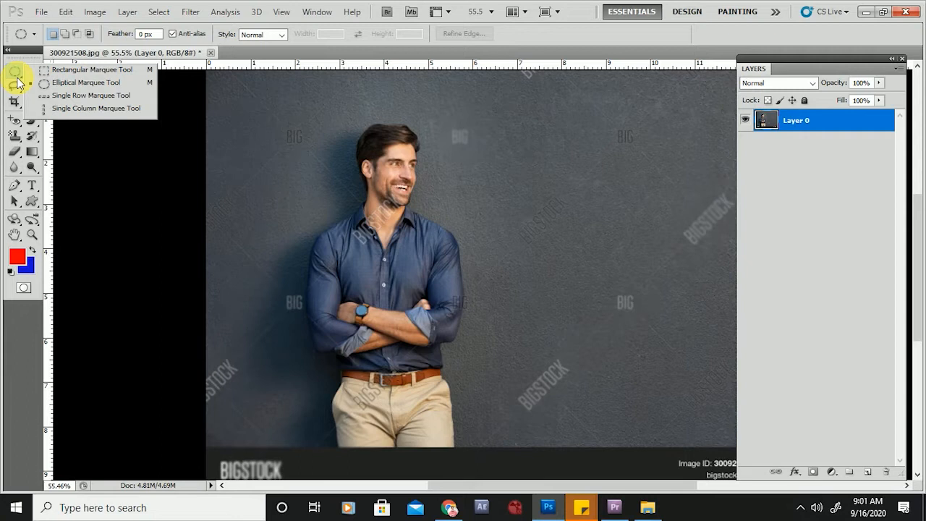
left_click(74, 126)
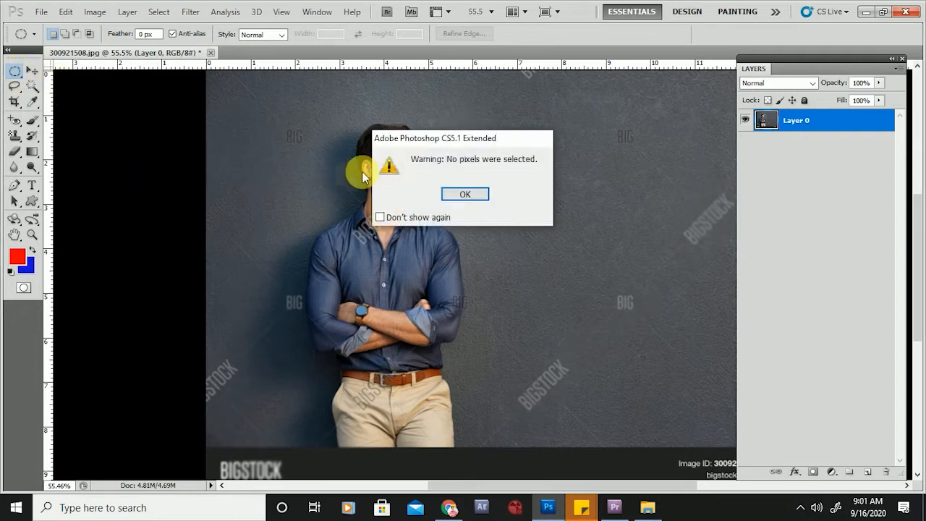
left_click(466, 194)
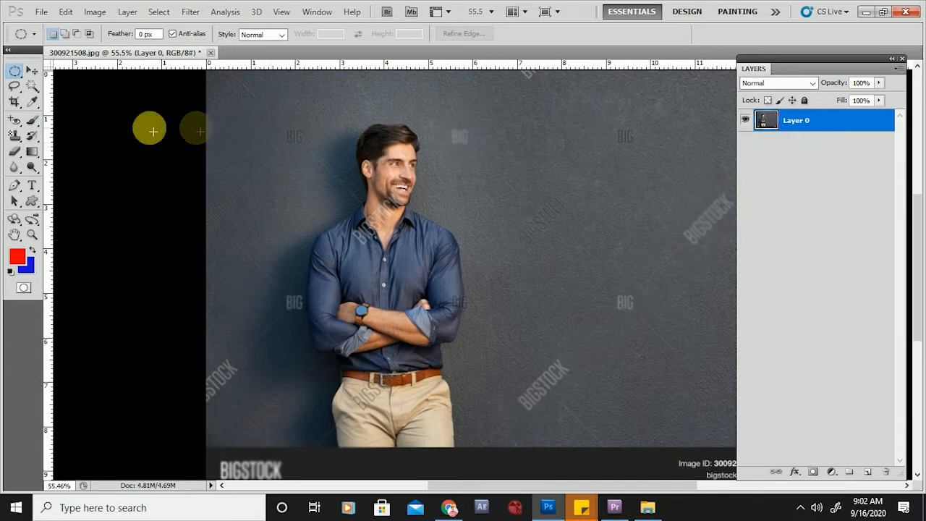
Switch from the Red Eye Tool to the Spot Healing Brush Tool
left_click(16, 123)
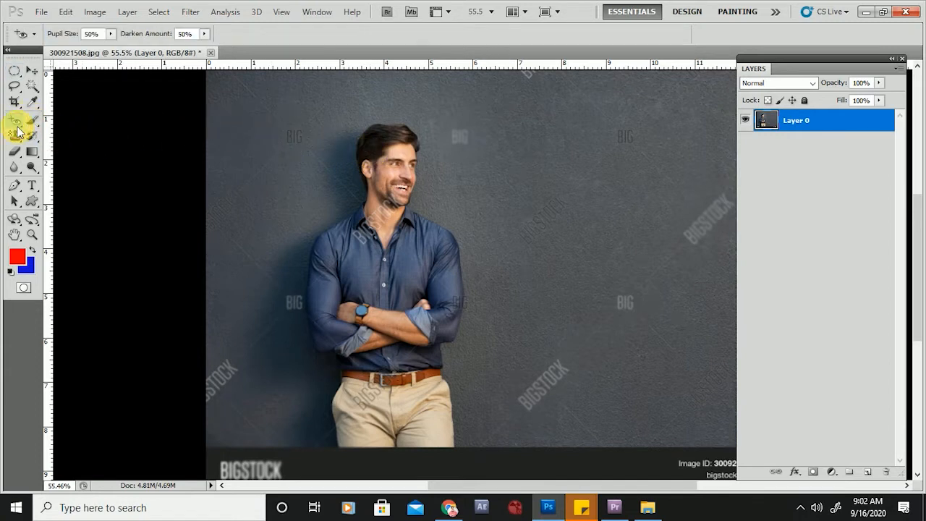
right_click(15, 123)
left_click(80, 119)
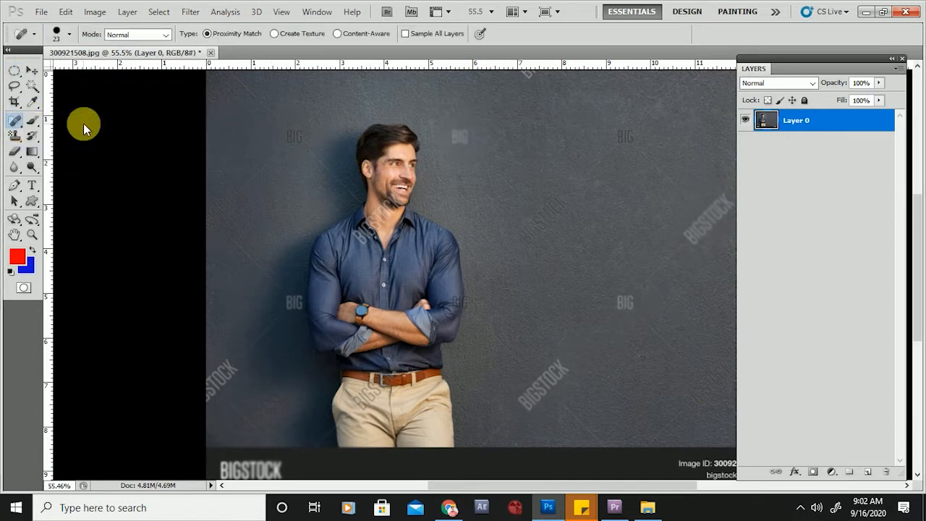
right_click(16, 127)
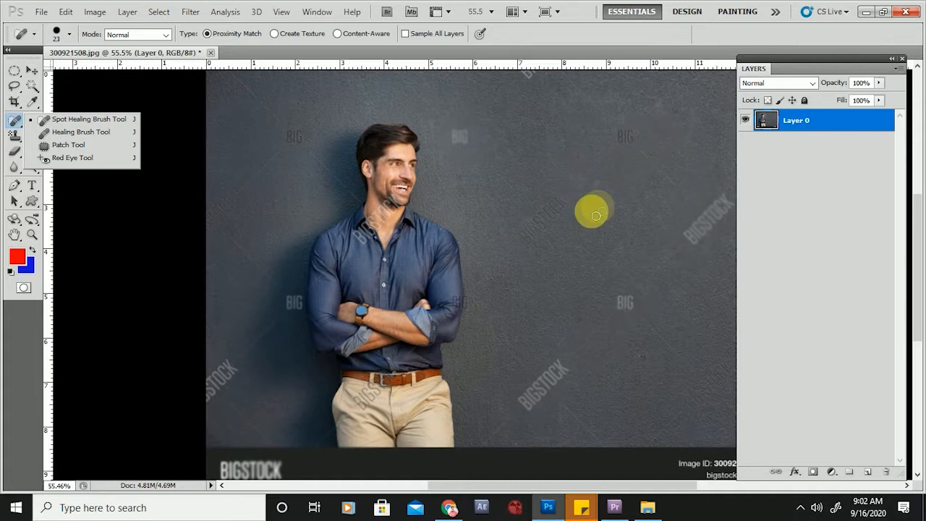
scroll(616, 325, "up", 3)
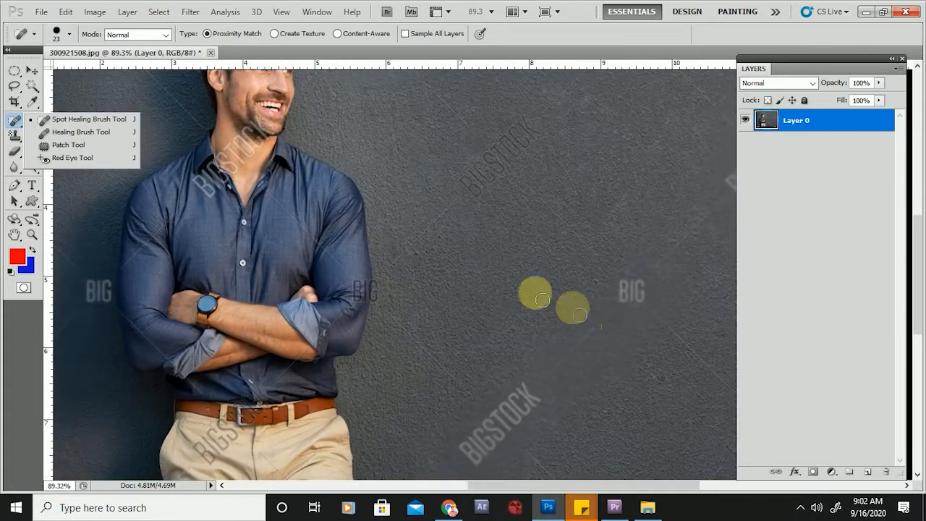
left_click(64, 121)
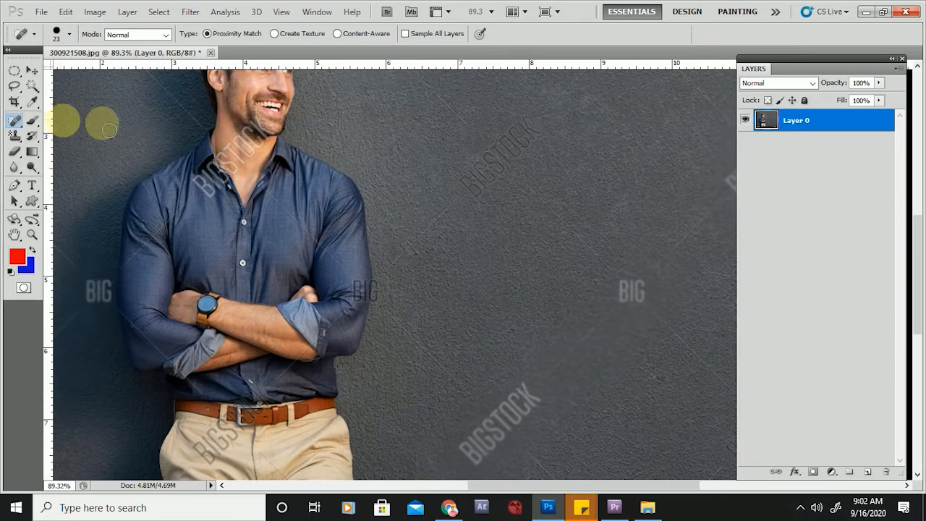
Set the Spot Healing Brush to Create Texture at size 94 and paint out the BIG watermark on the wall beside the man's folded arms
scroll(531, 211, "up", 1)
scroll(530, 211, "up", 2)
scroll(463, 199, "right", 3)
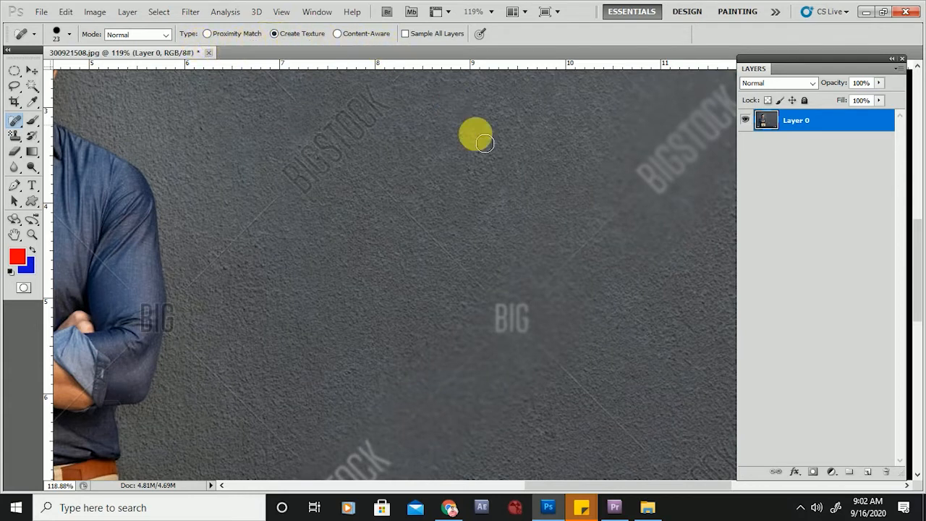
left_click_drag(436, 276, 465, 254)
left_click_drag(532, 306, 509, 322)
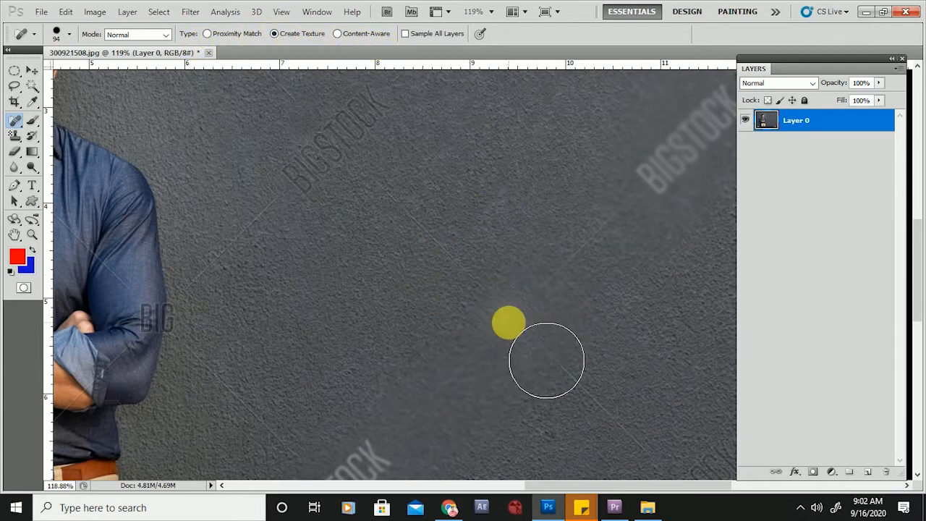
Retouch the man's cheek and jaw area with the Spot Healing Brush at size 17, keeping Create Texture
scroll(473, 243, "down", 1)
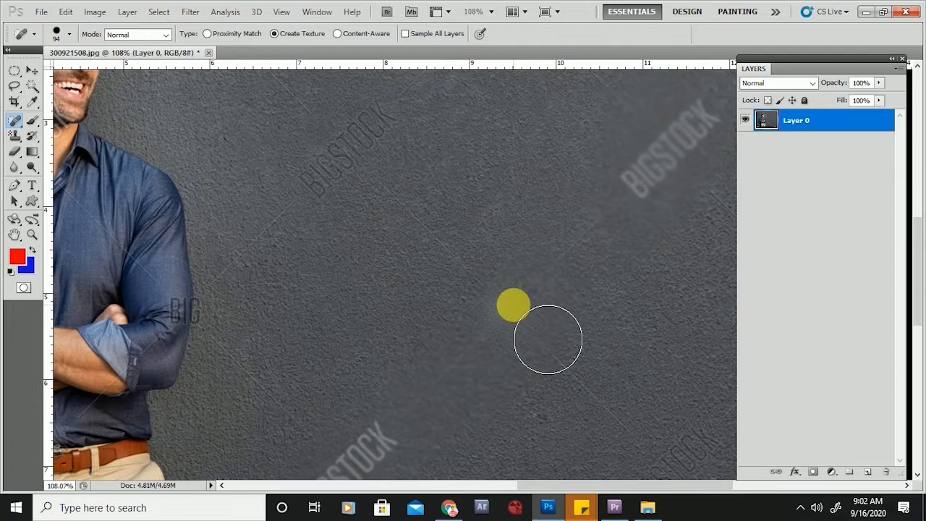
scroll(513, 304, "down", 3)
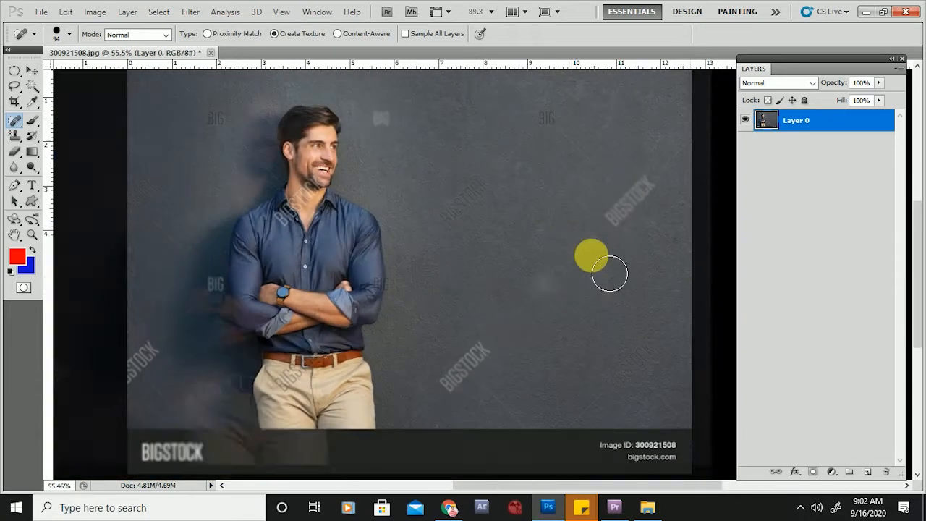
scroll(381, 227, "up", 5)
scroll(308, 184, "up", 4)
mouse_move(332, 191)
left_mouse_down()
mouse_move(159, 251)
mouse_move(184, 249)
left_mouse_up()
mouse_move(339, 192)
left_mouse_down()
mouse_move(315, 204)
mouse_move(331, 206)
mouse_move(330, 238)
left_mouse_up()
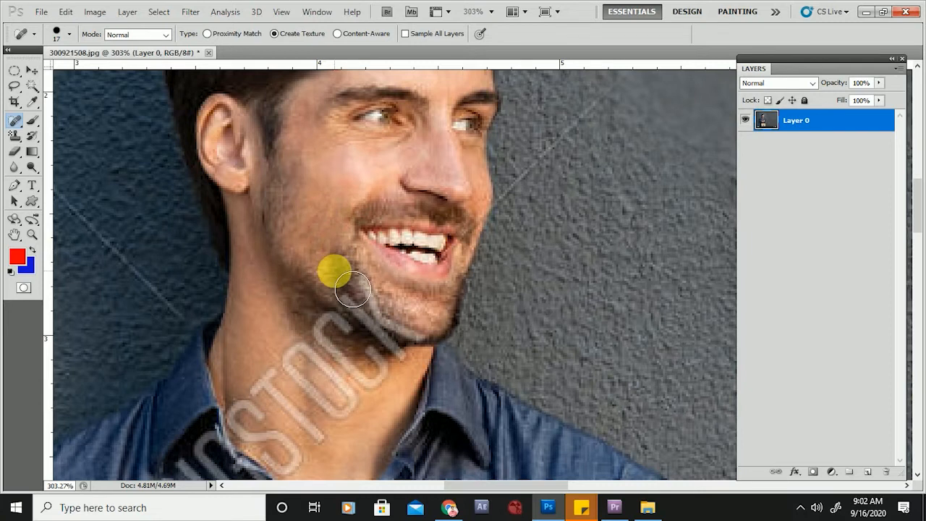
scroll(376, 239, "down", 3)
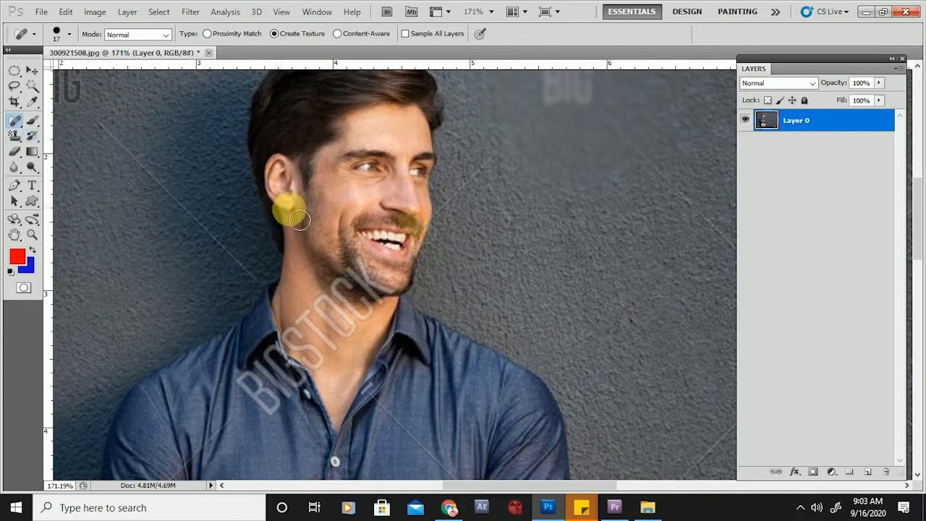
scroll(564, 261, "down", 3)
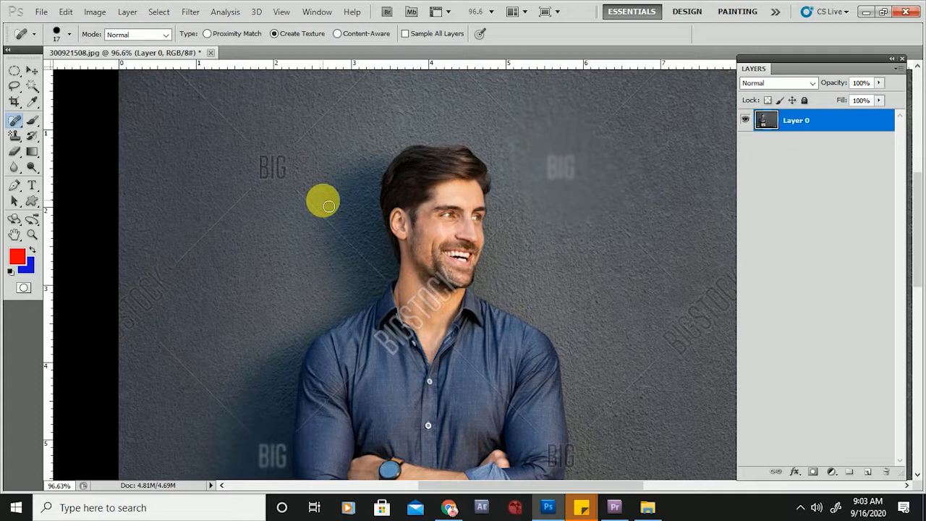
Switch to the Healing Brush Tool and sample clean wall below the BIG watermark beside the man's head as the source
left_click(21, 131)
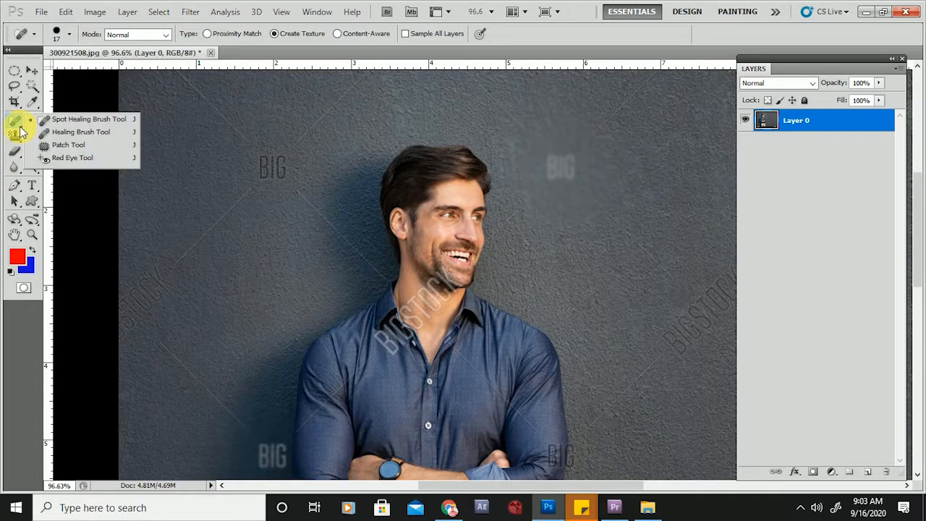
left_click(69, 132)
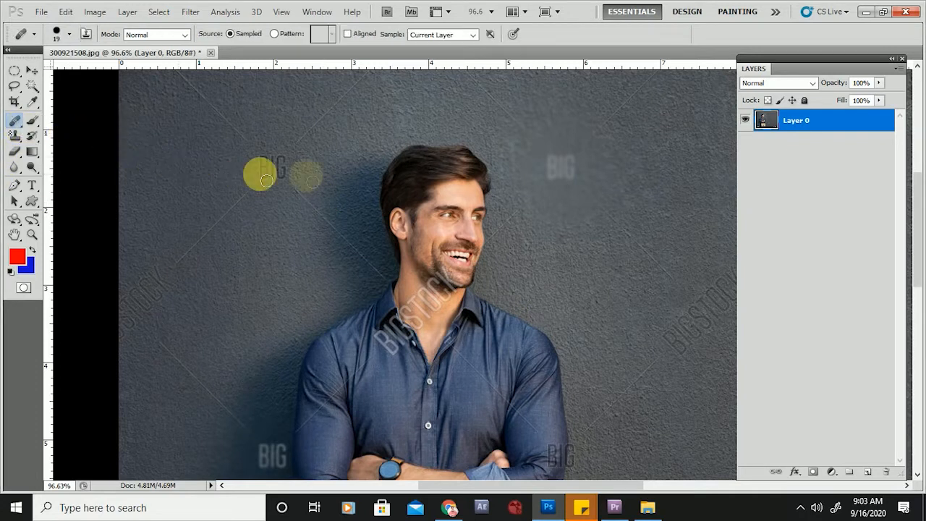
scroll(224, 151, "up", 6)
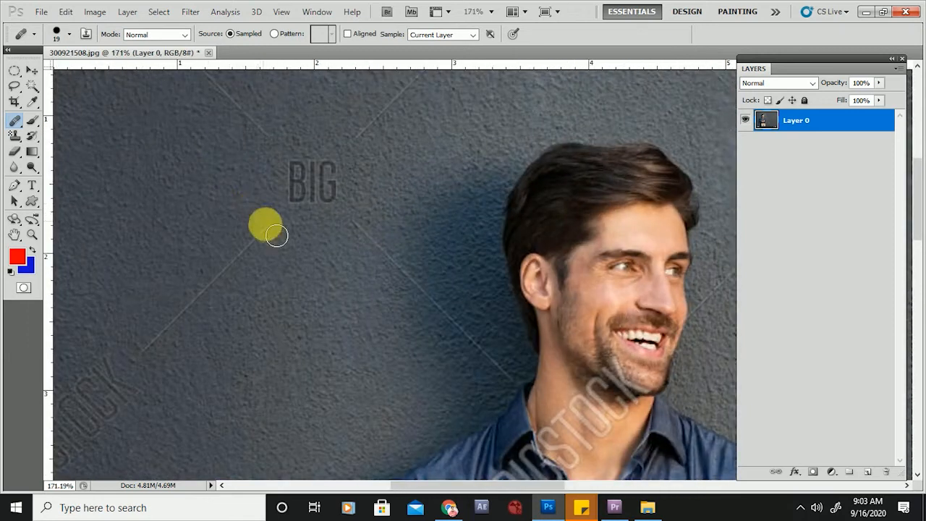
left_click(308, 181)
left_click(484, 194)
left_click(321, 179)
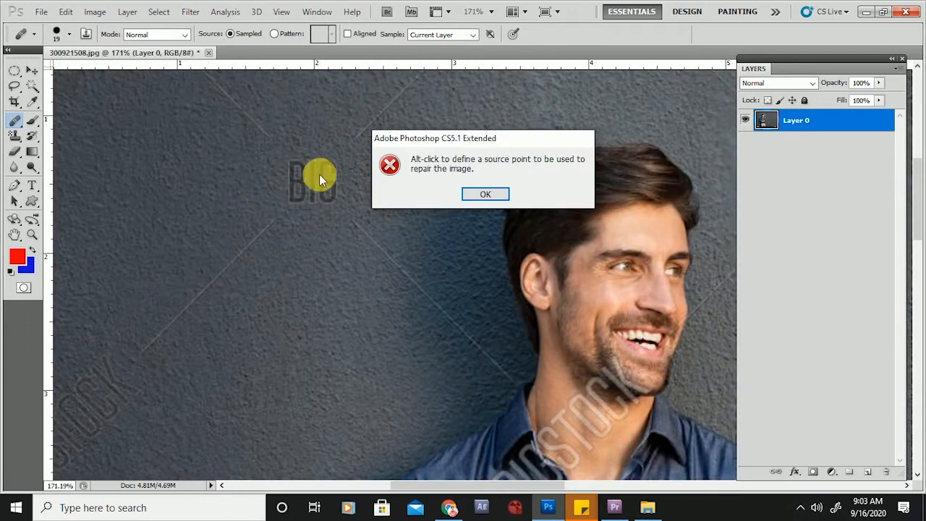
left_click(495, 196)
left_click(303, 258, "alt")
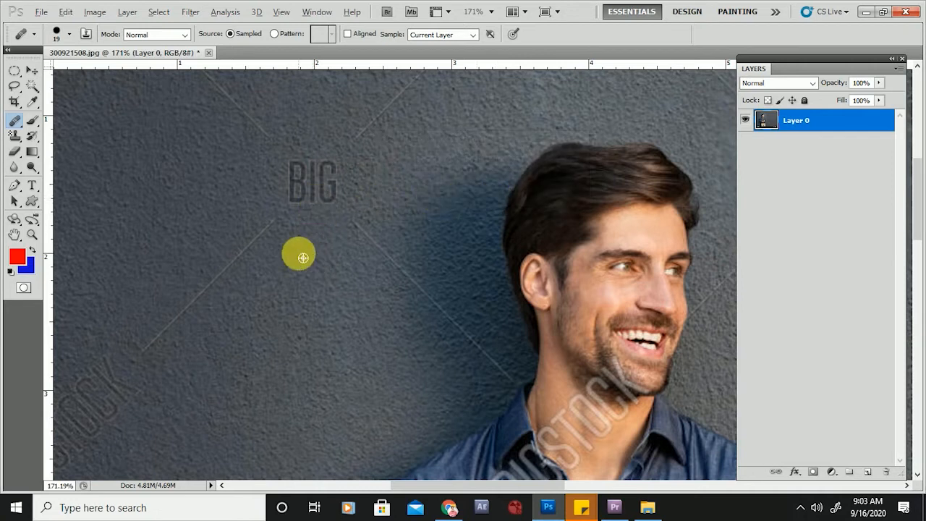
Try painting out the BIG watermark beside the man's head with the Healing Brush at size 19, undoing the strokes
scroll(108, 168, "down", 4)
scroll(542, 233, "up", 4)
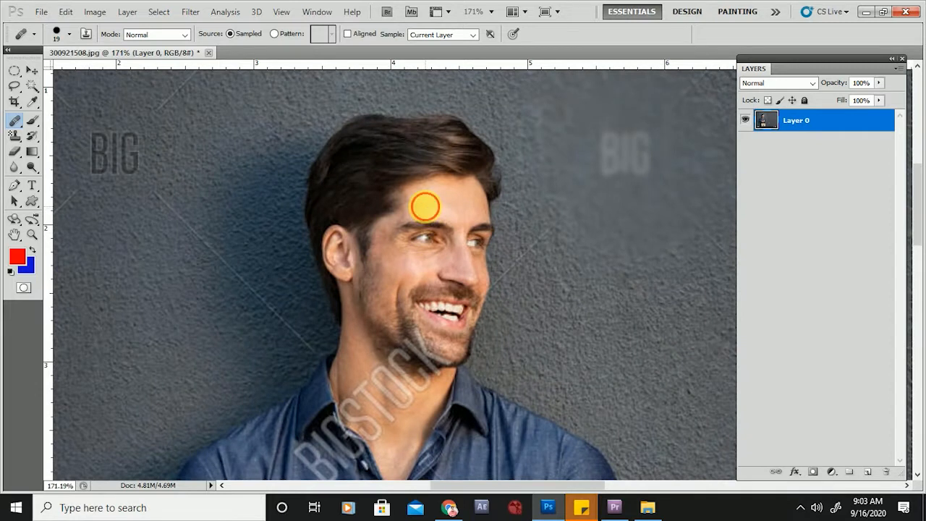
scroll(427, 214, "down", 2)
scroll(174, 172, "up", 3)
mouse_move(177, 170)
left_mouse_down()
mouse_move(146, 189)
mouse_move(199, 140)
mouse_move(192, 165)
mouse_move(162, 182)
mouse_move(277, 180)
left_mouse_up()
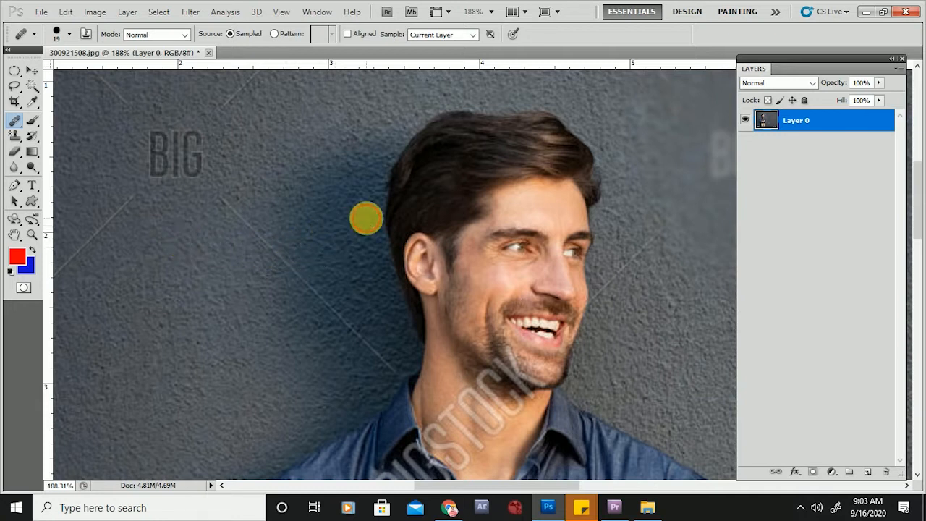
mouse_move(182, 166)
left_mouse_down()
mouse_move(199, 141)
mouse_move(202, 168)
mouse_move(192, 181)
mouse_move(166, 172)
mouse_move(203, 143)
mouse_move(212, 186)
mouse_move(155, 173)
left_mouse_up()
scroll(265, 281, "down", 4)
key("ctrl+z")
scroll(552, 293, "down", 3)
scroll(231, 229, "up", 8)
mouse_move(373, 209)
left_mouse_down()
mouse_move(357, 218)
mouse_move(345, 193)
mouse_move(328, 211)
mouse_move(381, 219)
mouse_move(319, 186)
mouse_move(325, 189)
left_mouse_up()
scroll(409, 239, "down", 3)
key("ctrl+z")
Sample the dark shadow beside the man's ear and paint it over the BIG watermark with the Healing Brush
scroll(454, 303, "up", 3)
left_click(532, 307)
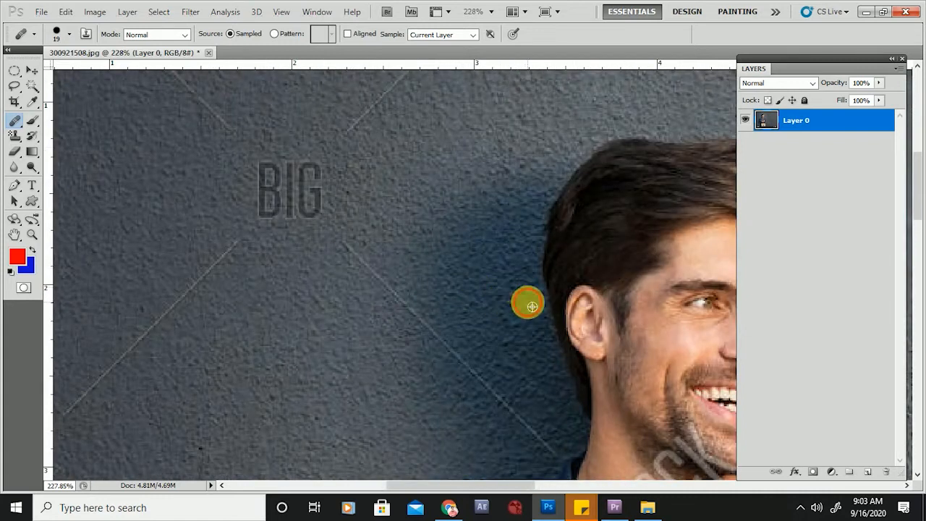
mouse_move(343, 224)
left_mouse_down()
mouse_move(306, 209)
mouse_move(323, 183)
mouse_move(307, 225)
mouse_move(282, 176)
mouse_move(311, 196)
left_mouse_up()
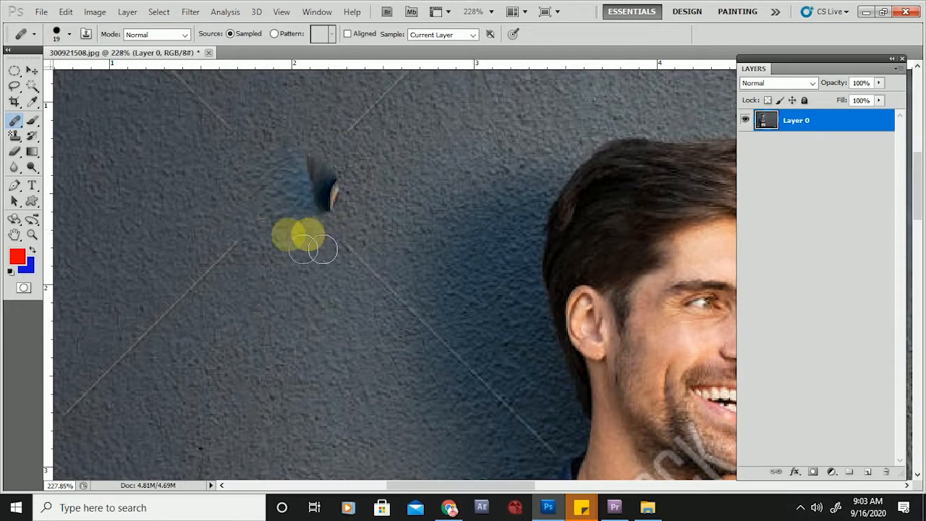
scroll(332, 238, "down", 3)
scroll(331, 239, "up", 3)
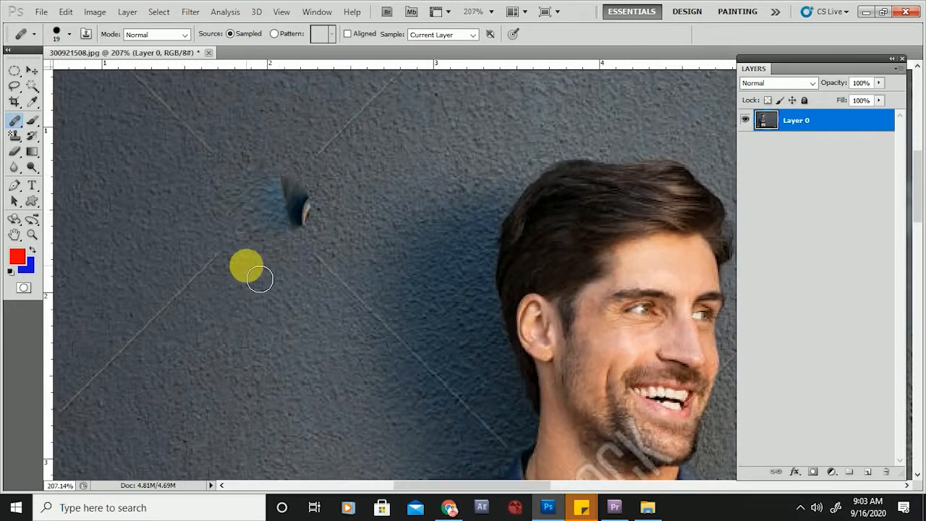
Undo all the Healing Brush strokes on the BIG watermark
key("ctrl+z")
mouse_move(284, 217)
left_mouse_down()
mouse_move(308, 206)
mouse_move(283, 229)
mouse_move(256, 205)
mouse_move(291, 205)
mouse_move(275, 222)
mouse_move(241, 217)
mouse_move(263, 213)
left_mouse_up()
scroll(275, 260, "down", 1)
key("ctrl+alt+z")
key("ctrl+alt+z")
key("ctrl+alt+z")
Patch out the BIG watermark beside the man's head with clean wall using the Patch Tool in Source mode, and deselect
left_click(25, 129)
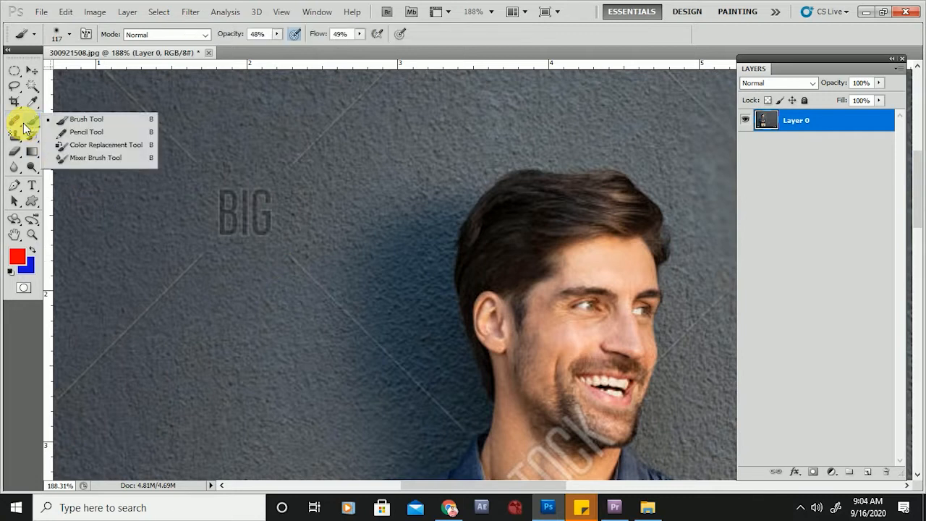
left_click(20, 130)
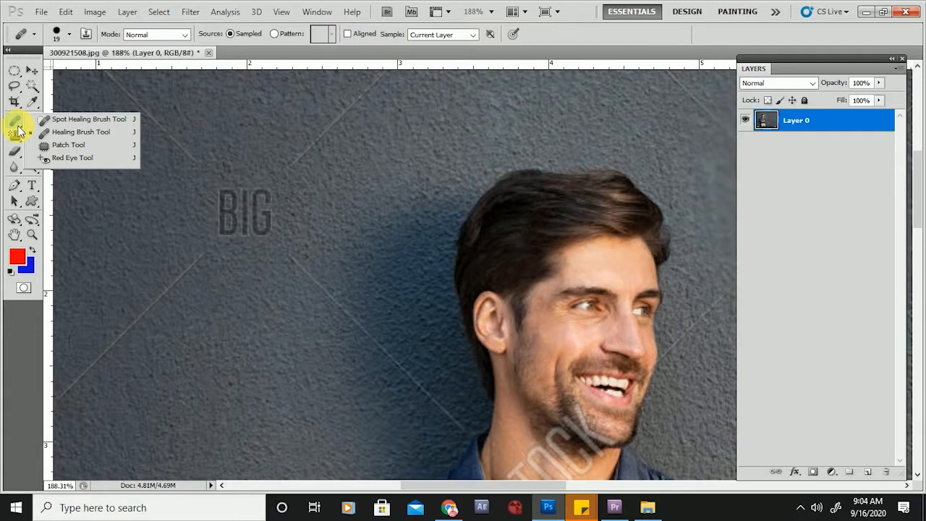
left_click(68, 145)
mouse_move(330, 232)
left_mouse_down()
mouse_move(207, 217)
mouse_move(295, 203)
mouse_move(270, 243)
mouse_move(330, 277)
mouse_move(359, 250)
mouse_move(331, 196)
mouse_move(325, 227)
mouse_move(215, 208)
left_mouse_up()
key("ctrl+d")
Patch the diagonal watermark line on the wall above the man's head with clean texture and clear the selection
mouse_move(460, 84)
left_mouse_down()
mouse_move(371, 158)
mouse_move(364, 186)
mouse_move(393, 180)
mouse_move(443, 144)
mouse_move(474, 90)
left_mouse_up()
left_click_drag(432, 121, 453, 140)
key("ctrl+d")
left_click_drag(455, 91, 462, 94)
left_click(349, 136)
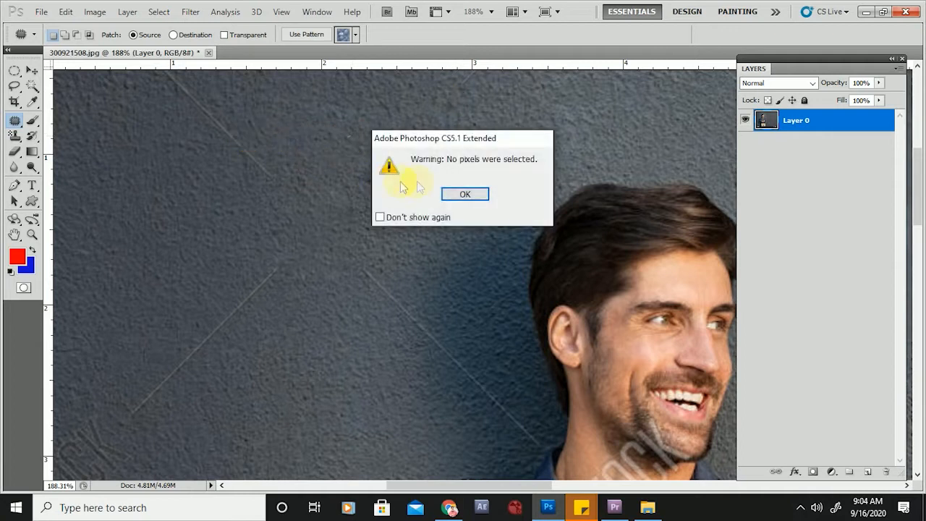
left_click(462, 195)
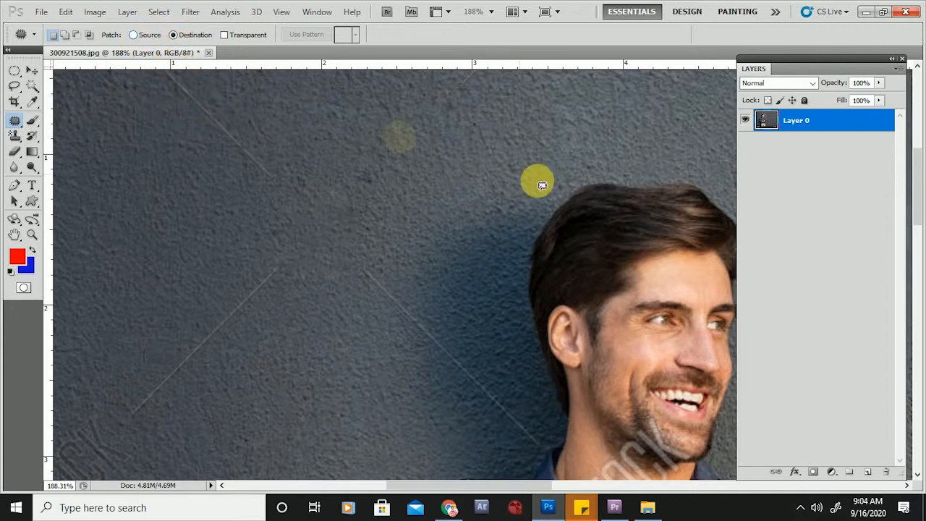
Set the Patch Tool to Destination and copy the diagonal watermark line onto the wall further left, and deselect
scroll(374, 275, "down", 3)
scroll(375, 275, "up", 3)
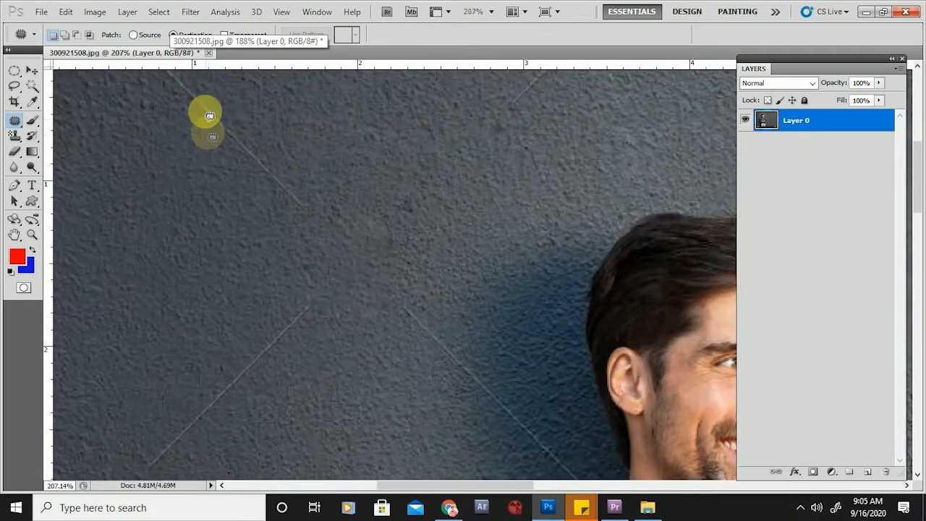
mouse_move(215, 91)
left_mouse_down()
mouse_move(186, 95)
mouse_move(243, 192)
mouse_move(272, 229)
mouse_move(312, 242)
mouse_move(320, 190)
mouse_move(259, 118)
mouse_move(207, 89)
left_mouse_up()
left_click_drag(271, 159, 157, 229)
left_click(217, 209)
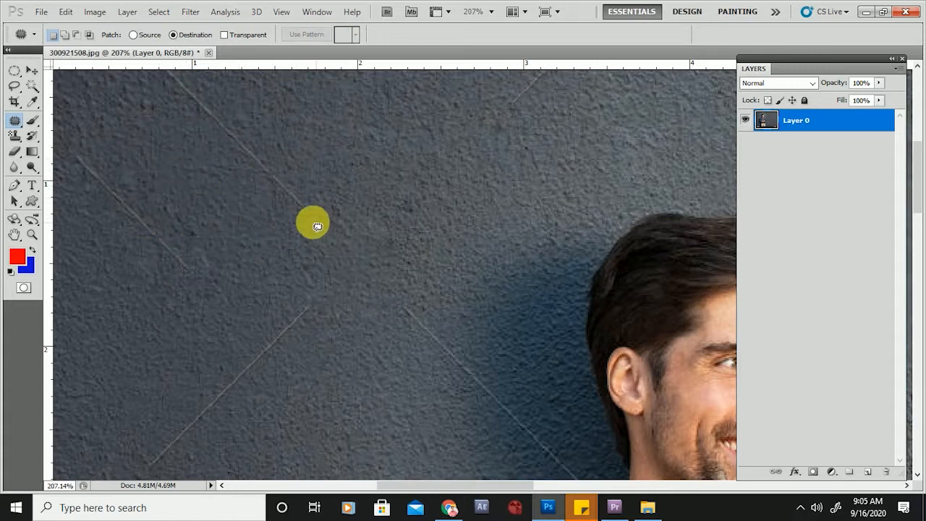
Copy the man's eye and eyebrow onto his forehead with the Patch Tool in Destination mode
scroll(398, 207, "down", 3)
scroll(604, 270, "up", 4)
mouse_move(643, 294)
left_mouse_down()
mouse_move(597, 286)
mouse_move(575, 300)
mouse_move(560, 329)
mouse_move(588, 345)
mouse_move(635, 347)
mouse_move(656, 335)
mouse_move(656, 313)
mouse_move(615, 318)
mouse_move(641, 269)
left_mouse_up()
left_click(655, 310)
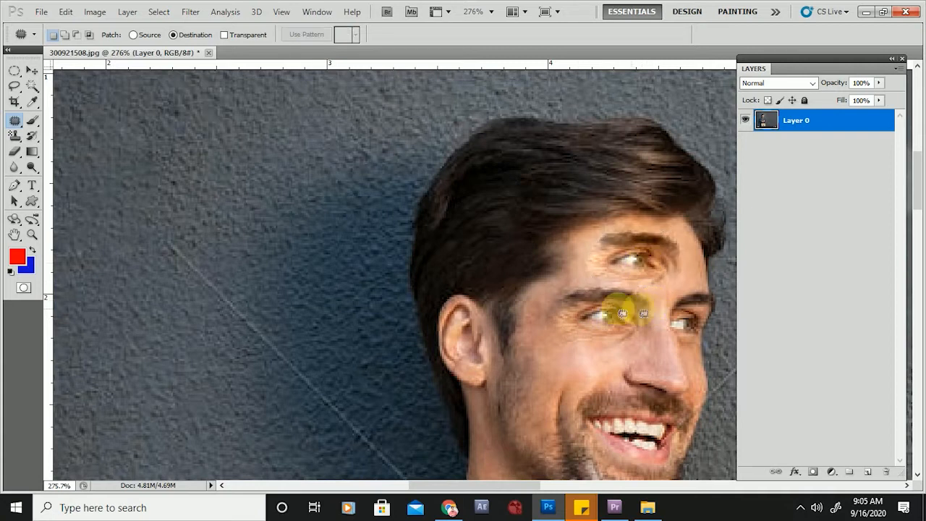
scroll(537, 313, "down", 3)
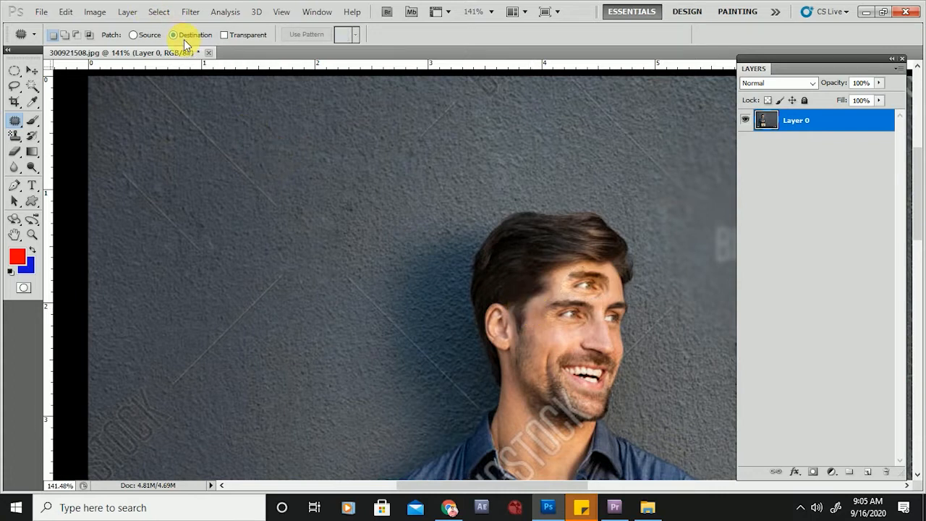
Undo the copied eye on the man's forehead and clear the selection
key("ctrl+alt+z")
key("ctrl+alt+z")
key("ctrl+d")
Set the Patch Tool to Source and replace the man's eye and eyebrow with forehead skin
left_click(138, 36)
scroll(588, 314, "up", 9)
left_click_drag(576, 247, 570, 249)
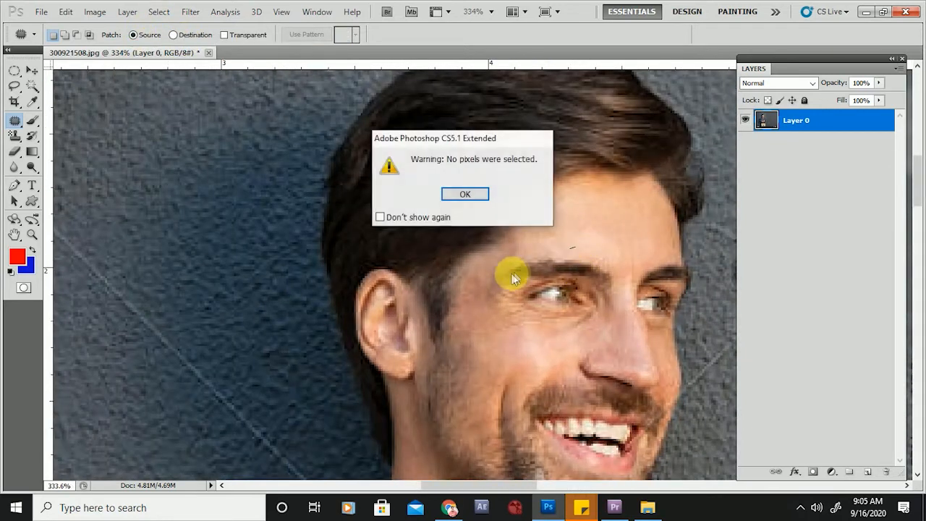
left_click(462, 201)
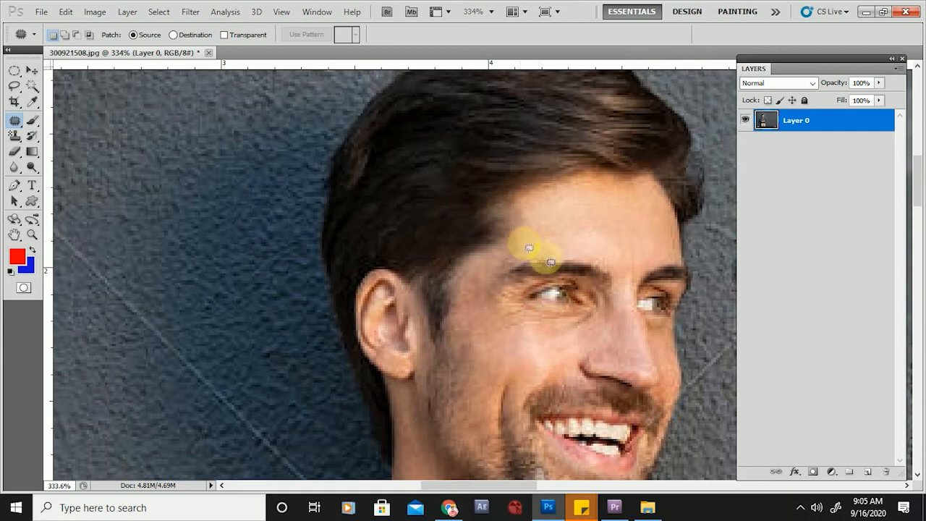
mouse_move(567, 252)
left_mouse_down()
mouse_move(505, 274)
mouse_move(492, 322)
mouse_move(546, 338)
mouse_move(626, 313)
left_mouse_up()
left_click_drag(558, 306, 606, 237)
left_click(606, 210)
Patch the outer end of the eyebrow and the remaining eye area with forehead skin
mouse_move(547, 242)
left_mouse_down()
mouse_move(499, 258)
mouse_move(475, 306)
mouse_move(534, 256)
left_mouse_up()
left_click_drag(532, 258, 602, 222)
left_click(614, 237)
left_click_drag(563, 276, 628, 261)
left_click_drag(594, 257, 614, 223)
left_click(615, 223)
Undo all the skin patches over the man's eye and eyebrow
key("ctrl+alt+z")
key("ctrl+alt+z")
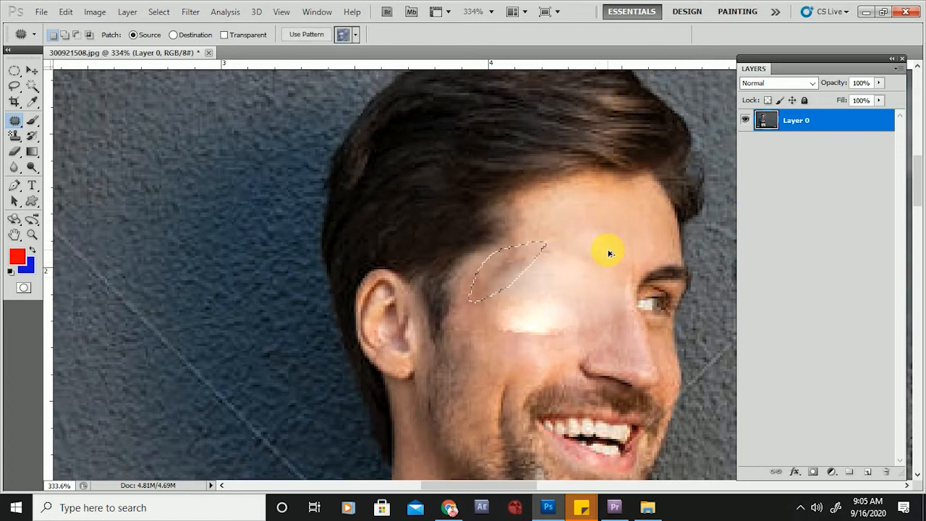
key("ctrl+alt+z")
key("ctrl+alt+z")
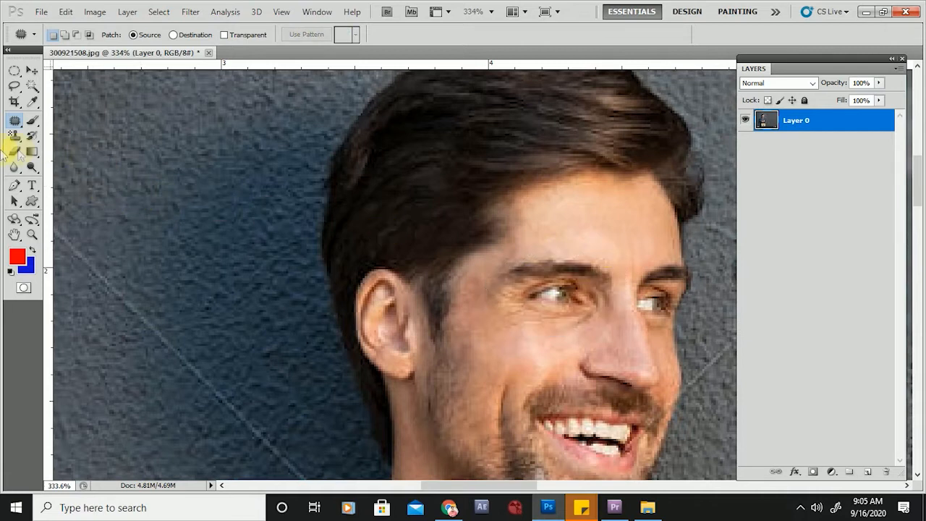
Switch from the Patch Tool to the Red Eye Tool
left_click(16, 130)
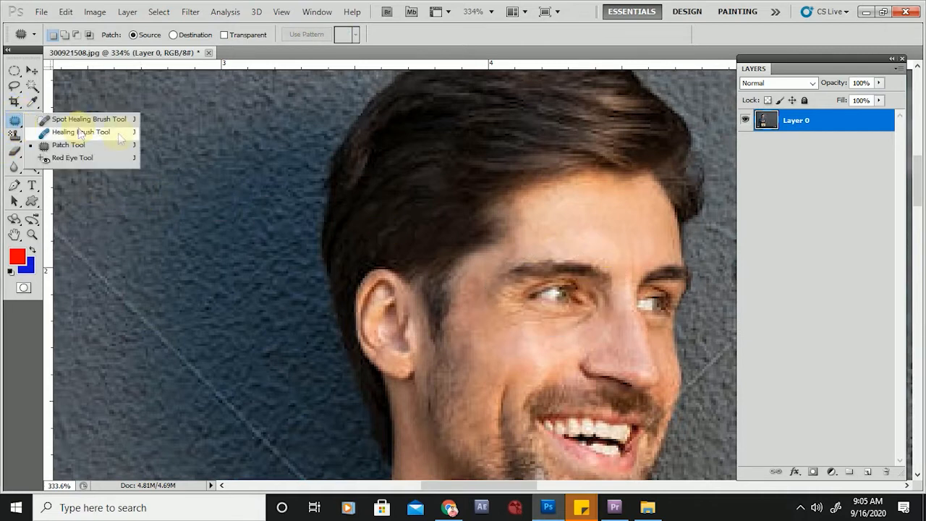
left_click(81, 157)
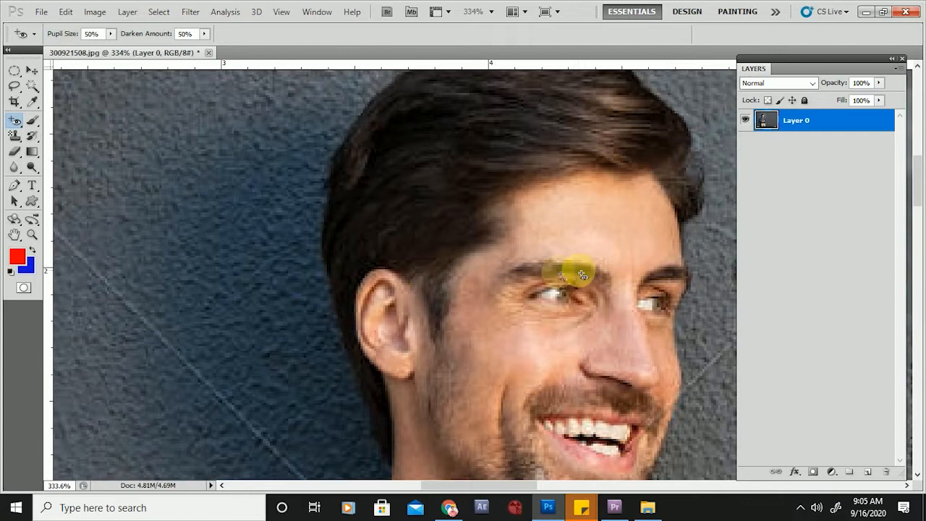
scroll(245, 275, "down", 2)
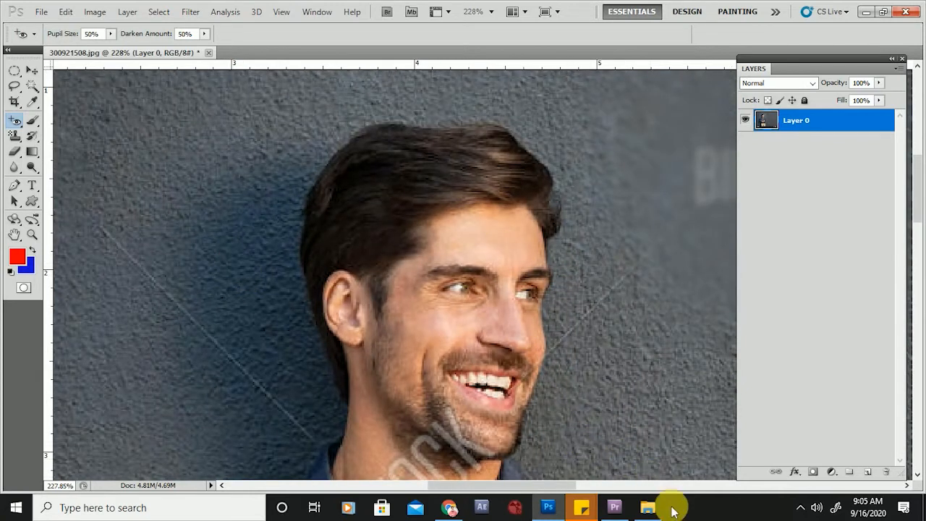
Open eyes-young-woman_retouched.jpg in Photoshop from File Explorer's Photoshop folder and convert its Background into Layer 0
left_click(649, 509)
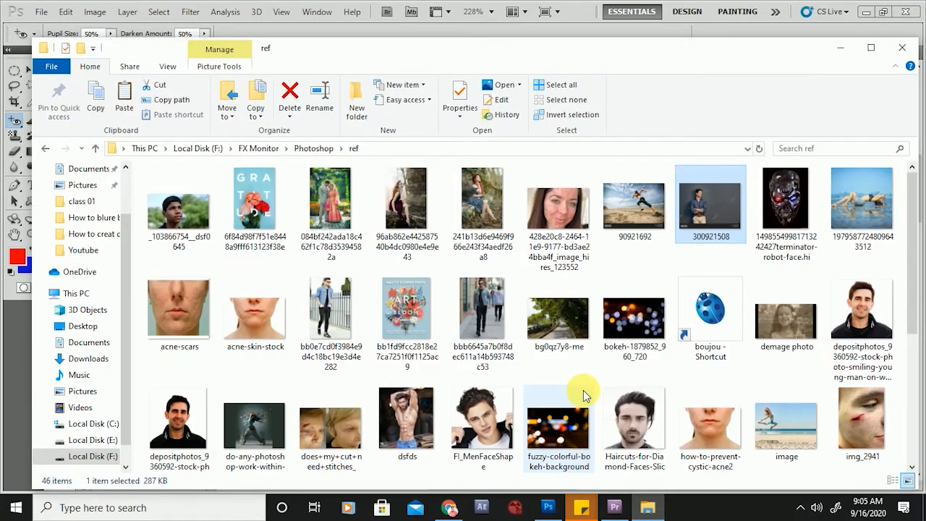
scroll(637, 333, "down", 3)
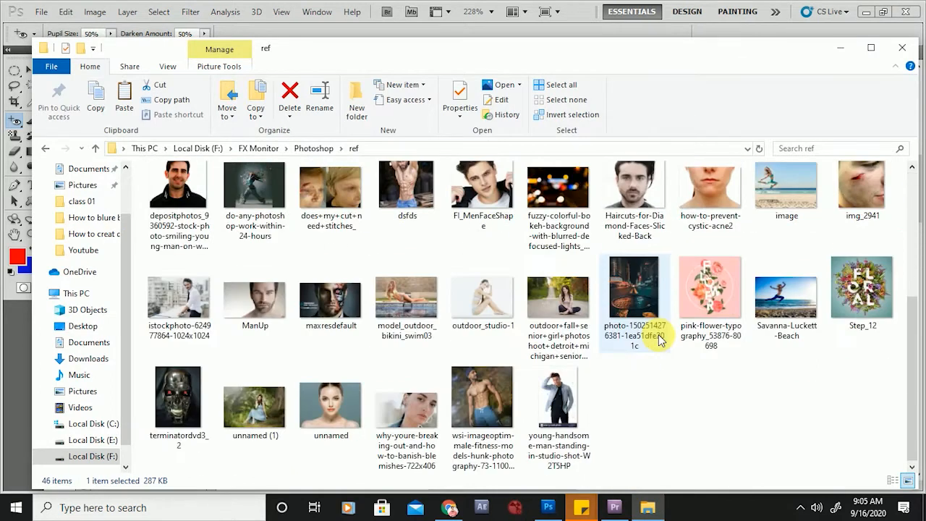
left_click(310, 148)
double_click(177, 203)
left_click_drag(190, 217, 551, 49)
double_click(861, 117)
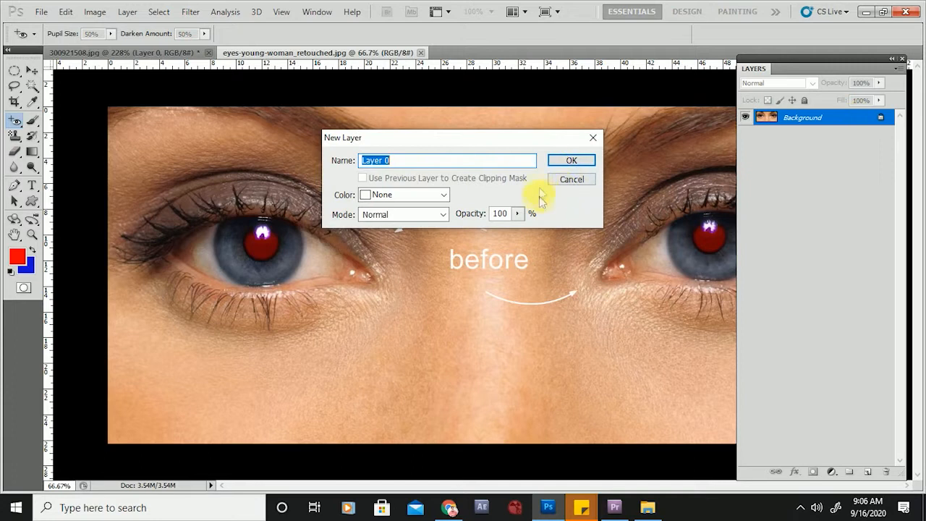
left_click(567, 161)
Try the Red Eye Tool on the red pupil of the left-hand eye and undo the correction
scroll(261, 253, "up", 2)
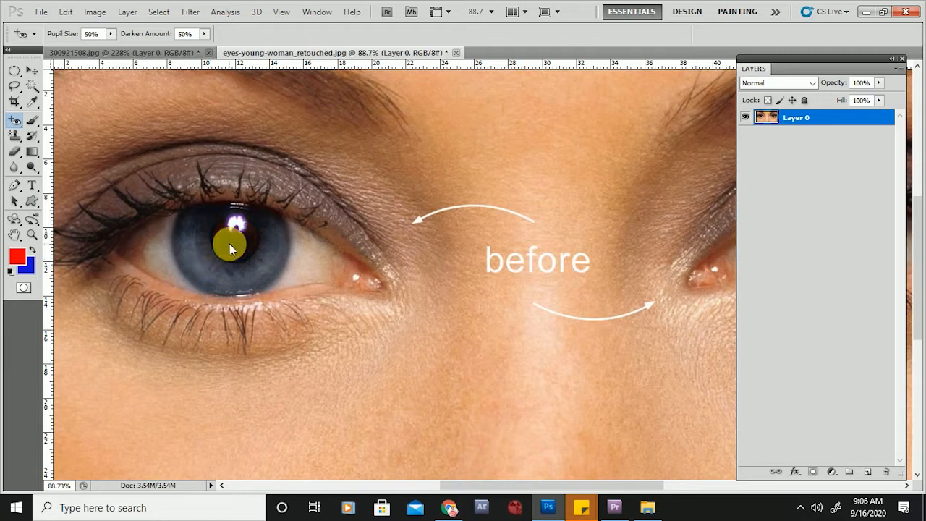
scroll(199, 244, "down", 3)
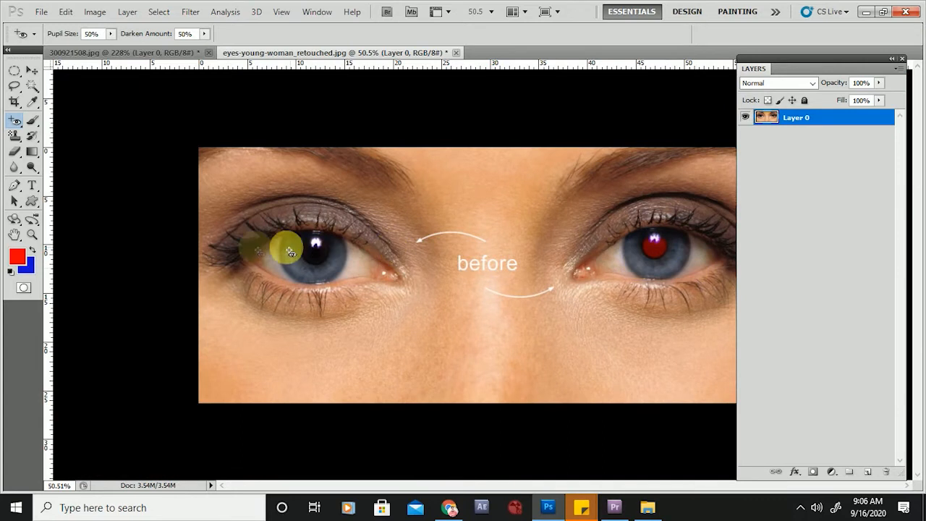
key("ctrl+z")
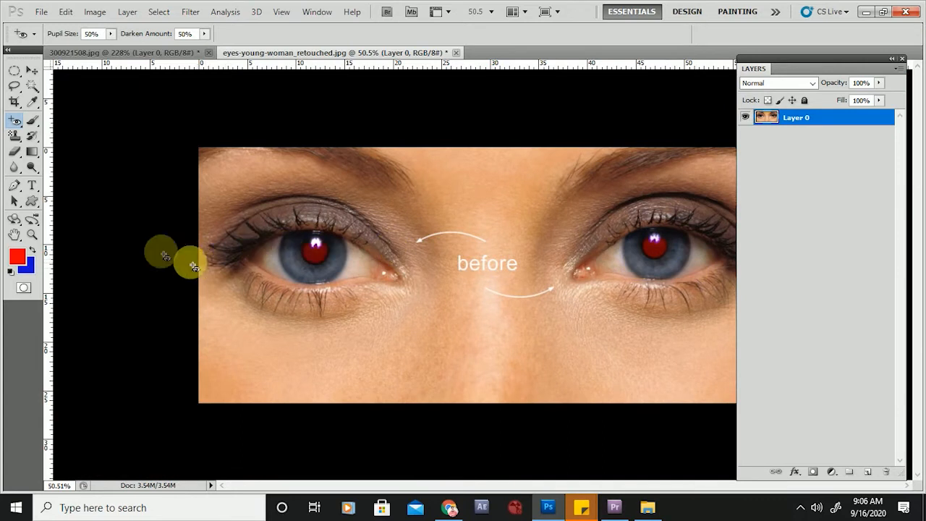
Remove the red from both pupils with the Red Eye Tool at Pupil Size 50% and Darken Amount 50%
left_click(14, 124)
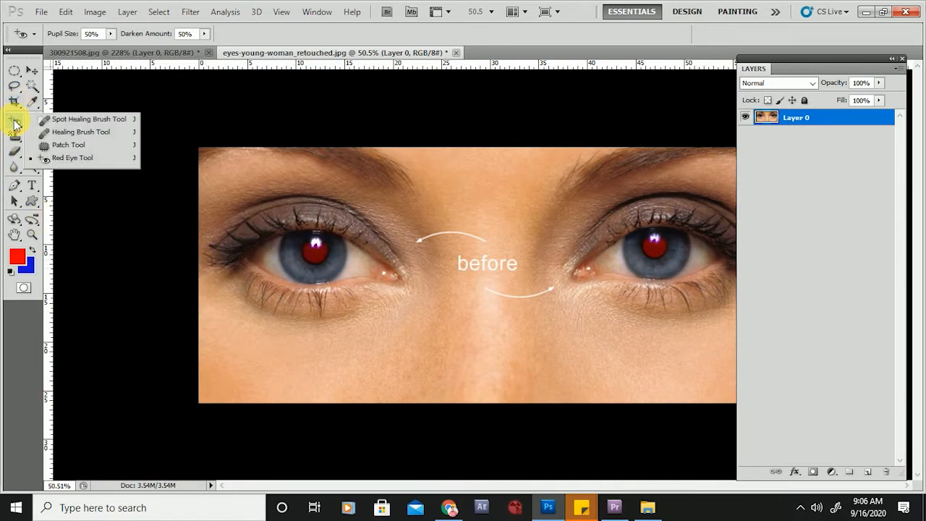
left_click(85, 161)
scroll(319, 255, "up", 1)
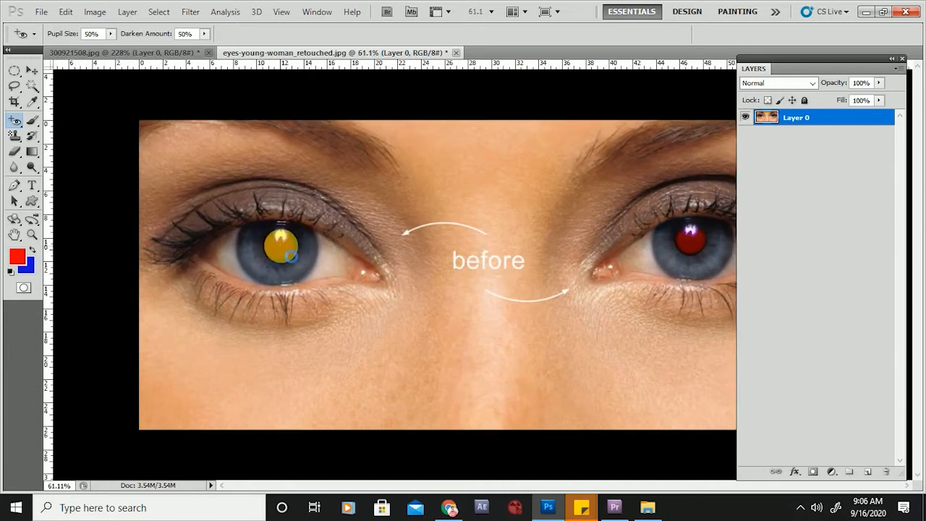
left_click(280, 249)
scroll(477, 253, "down", 1)
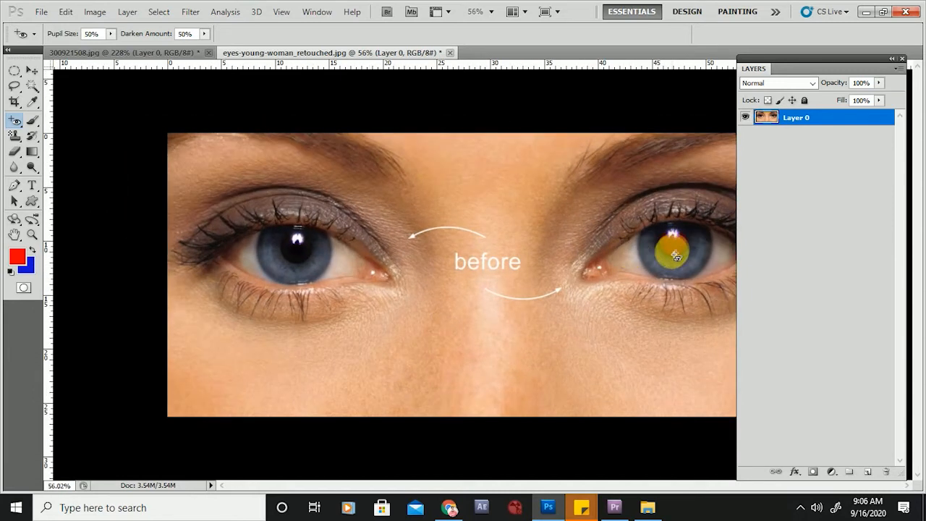
left_click(671, 245)
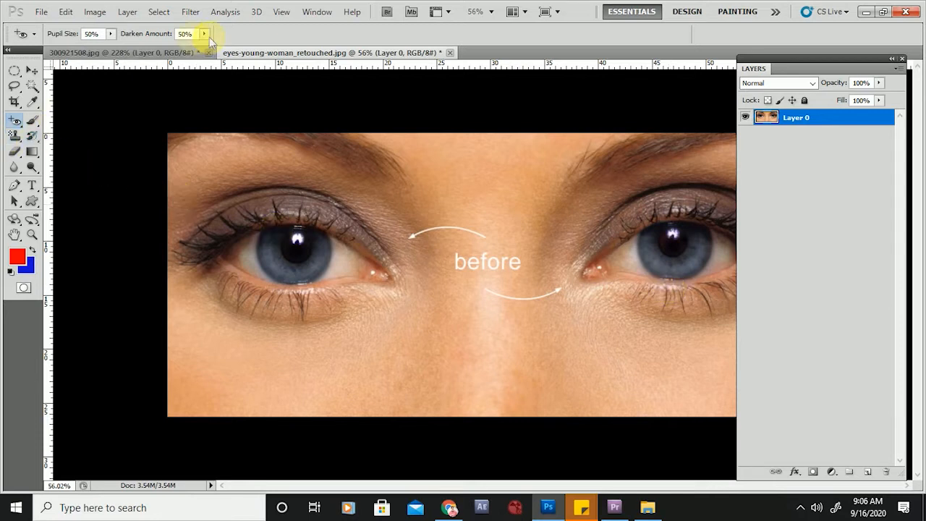
Switch to the 300921508.jpg portrait and activate the Brush Tool
left_click(141, 54)
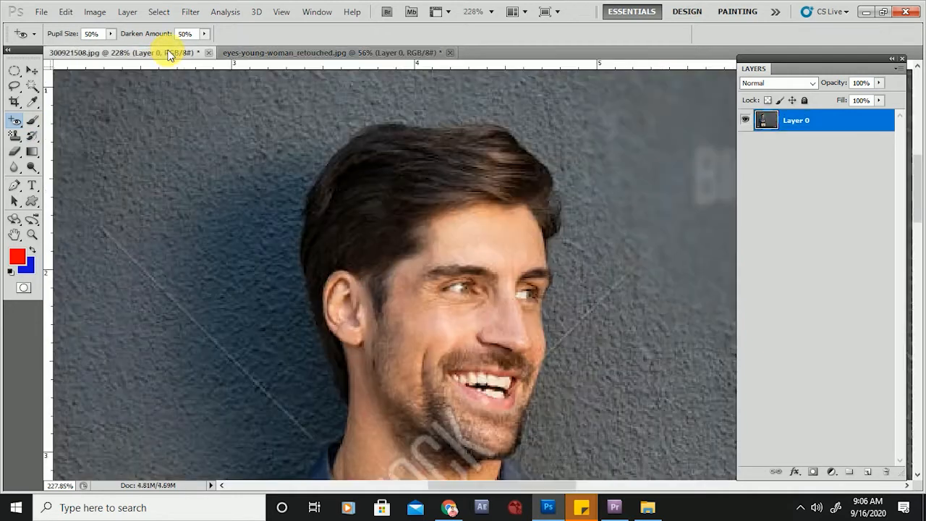
left_click(34, 117)
left_click(69, 123)
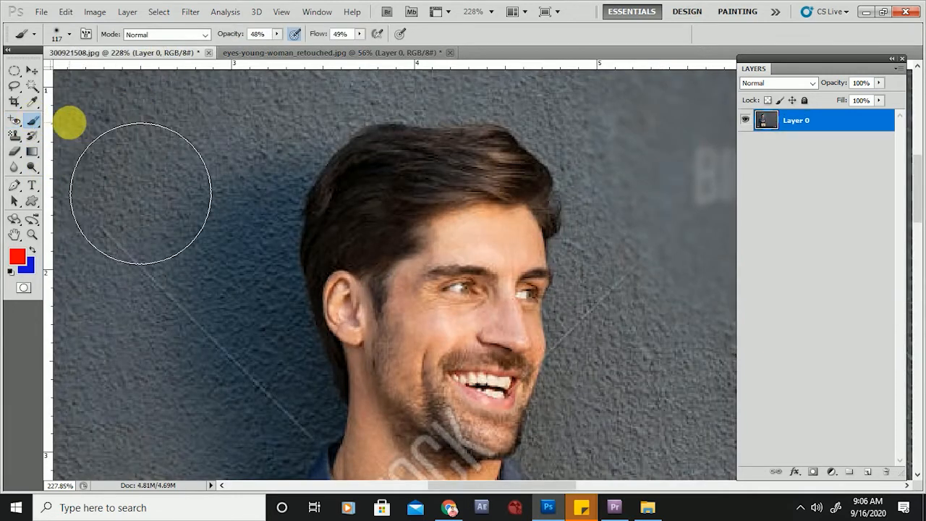
Set the brush to 77 px with 16% hardness and paint a soft vertical red stroke on the wall behind the man's head
left_click_drag(373, 235, 329, 247)
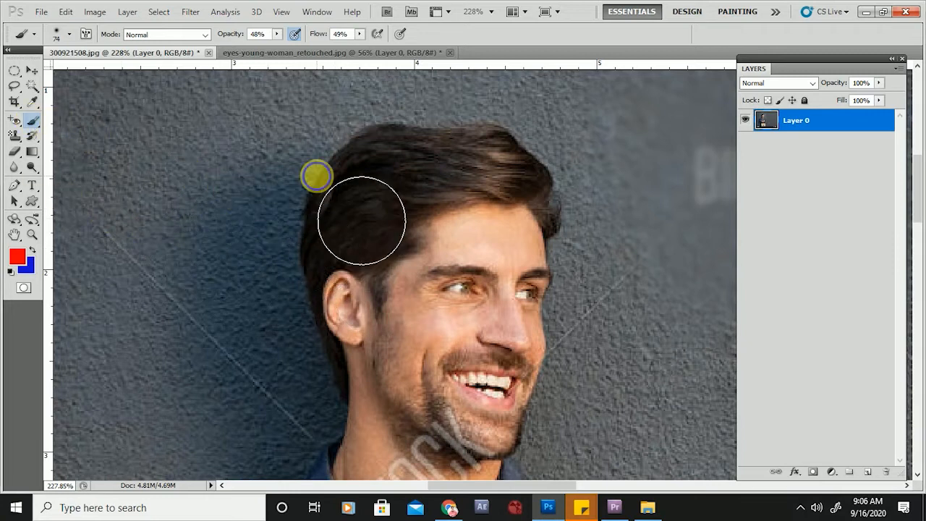
right_click(323, 178)
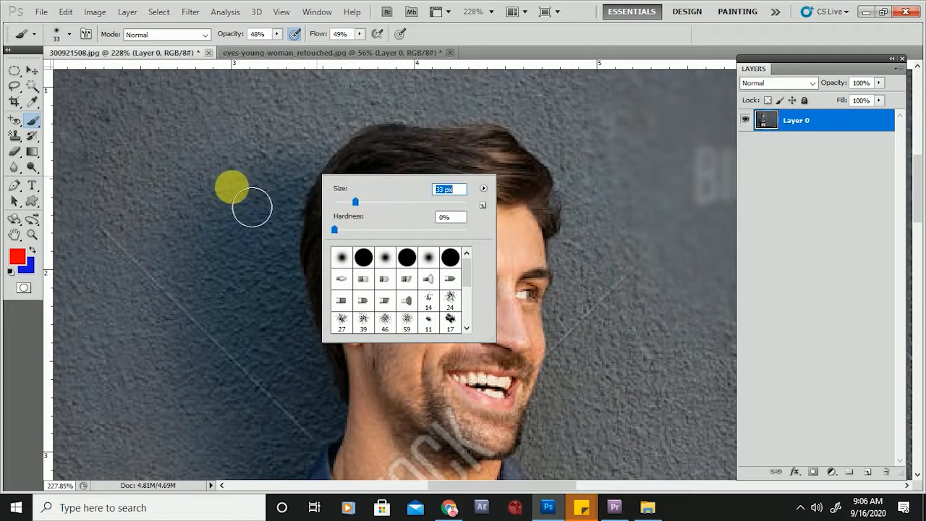
left_click_drag(405, 210, 385, 206)
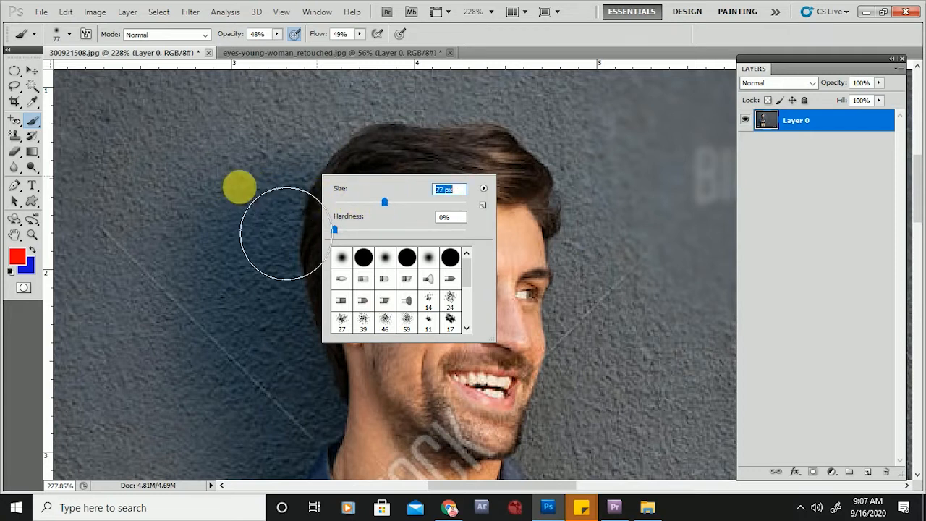
left_click(342, 233)
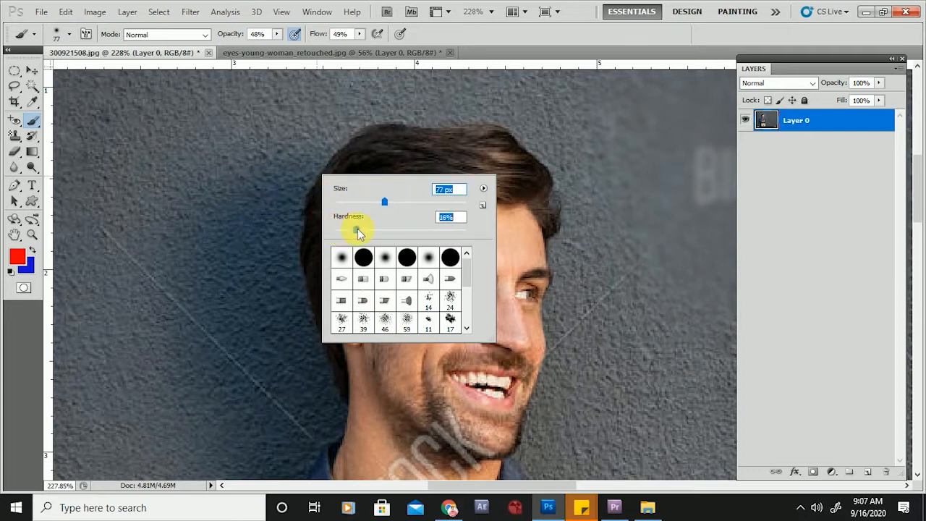
mouse_move(215, 150)
left_mouse_down()
mouse_move(224, 328)
mouse_move(221, 171)
mouse_move(235, 213)
left_mouse_up()
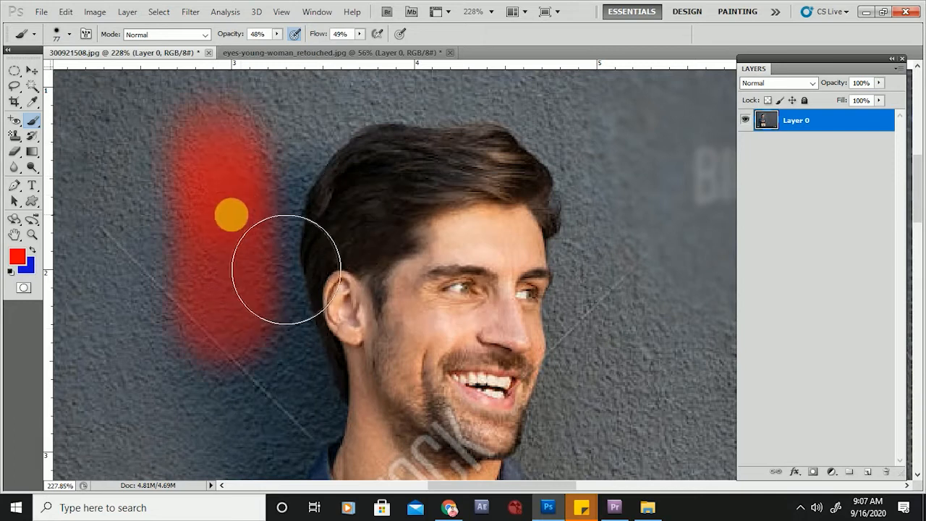
Paint red over the wall and hair at 30% hardness, and add a harder-edged vertical red stroke across the ear
right_click(384, 217)
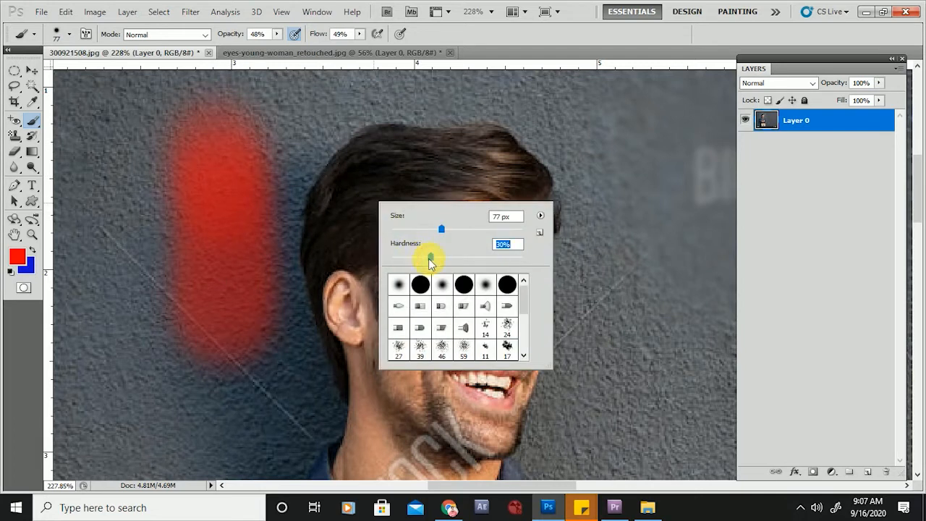
mouse_move(139, 155)
left_mouse_down()
mouse_move(153, 350)
mouse_move(379, 161)
mouse_move(203, 170)
mouse_move(418, 154)
mouse_move(244, 265)
left_mouse_up()
right_click(369, 230)
left_click(390, 314)
left_click_drag(390, 286, 609, 283)
left_click_drag(300, 301, 294, 362)
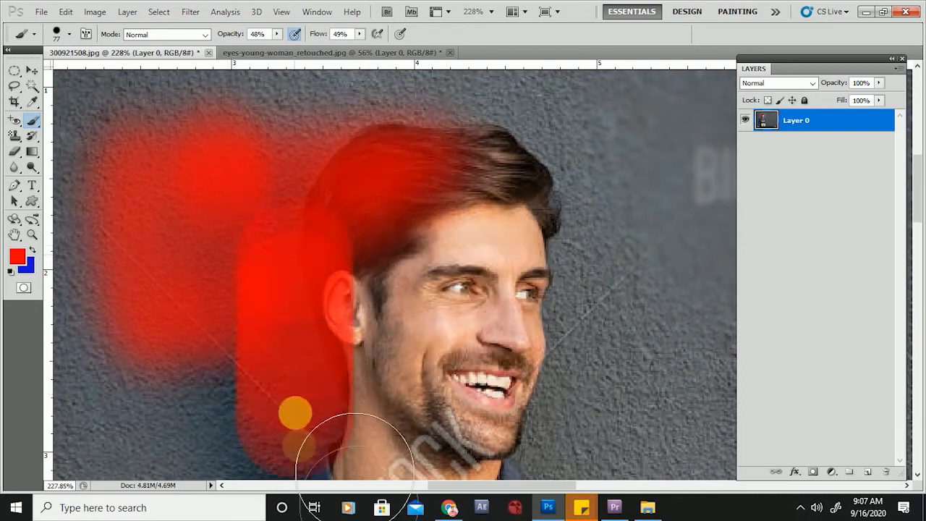
scroll(298, 217, "down", 3)
scroll(334, 253, "up", 2)
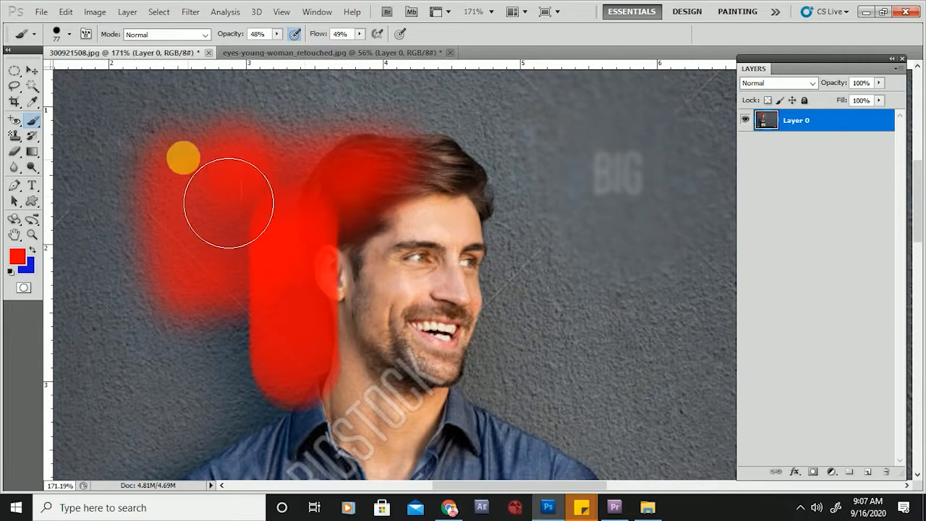
scroll(489, 256, "up", 2)
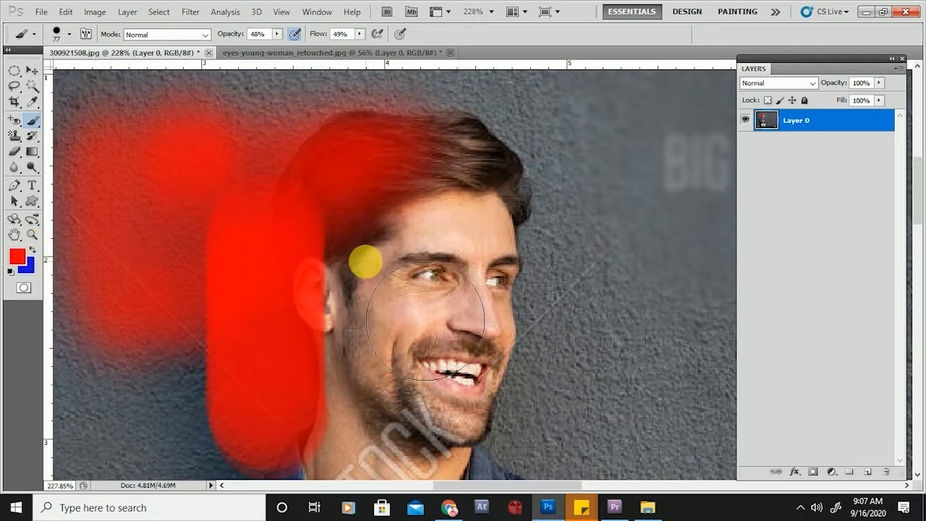
Change the foreground color to blue #1e00ff and paint semi-transparent blue over the red area, hair and ear
left_click(17, 256)
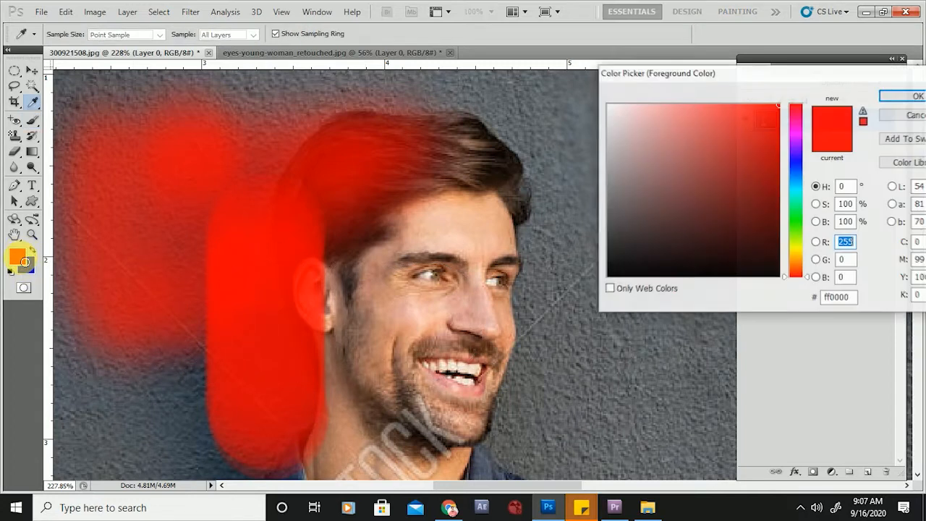
left_click_drag(796, 168, 804, 107)
left_click(799, 159)
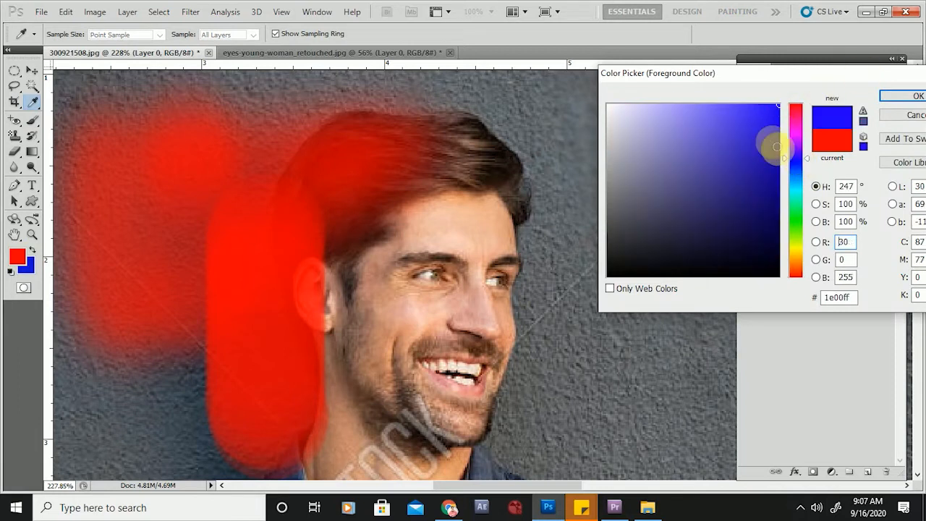
left_click(897, 96)
mouse_move(347, 190)
left_mouse_down()
mouse_move(310, 211)
mouse_move(304, 322)
mouse_move(285, 364)
mouse_move(221, 215)
mouse_move(162, 229)
mouse_move(217, 184)
mouse_move(165, 190)
left_mouse_up()
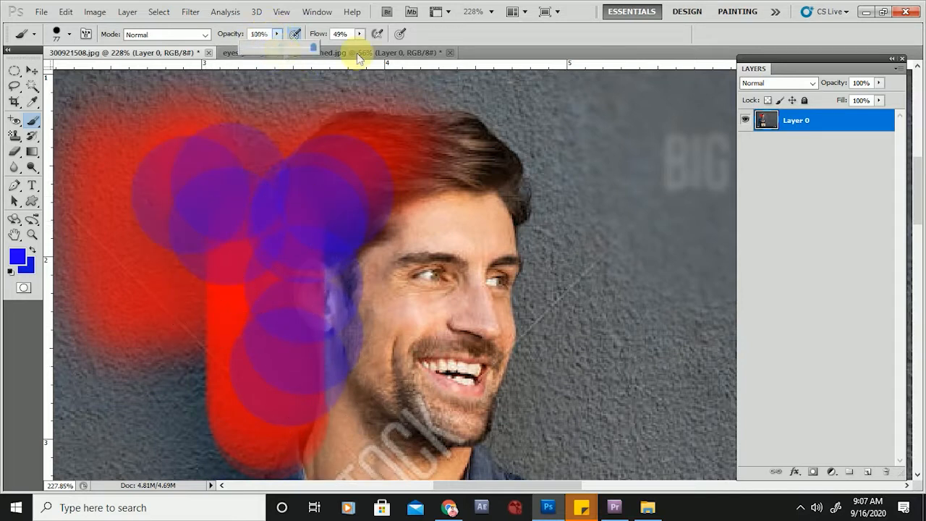
Raise the brush opacity and flow to 100% and paint solid blue dabs over the red area behind the head
left_click(158, 170)
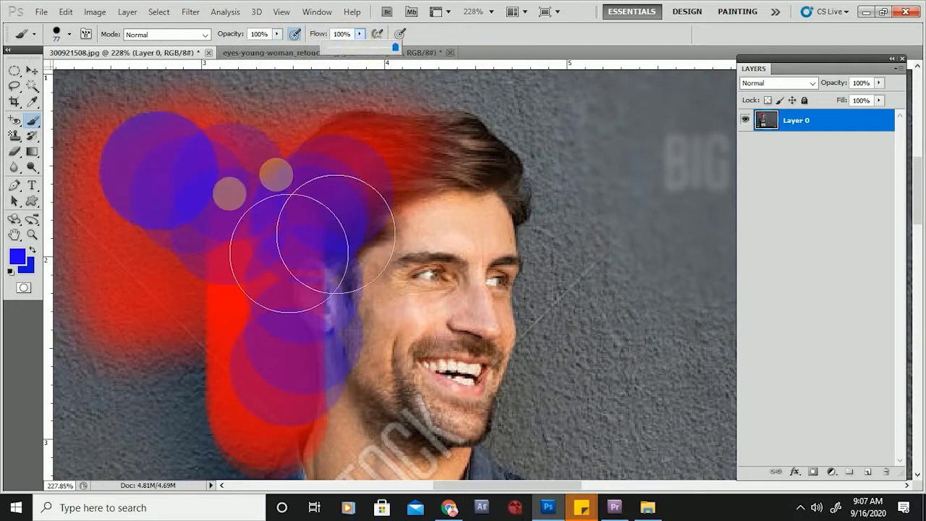
left_click(159, 153)
left_click(183, 212)
left_click(156, 286)
mouse_move(155, 285)
left_mouse_down()
mouse_move(227, 252)
mouse_move(200, 228)
mouse_move(159, 215)
left_mouse_up()
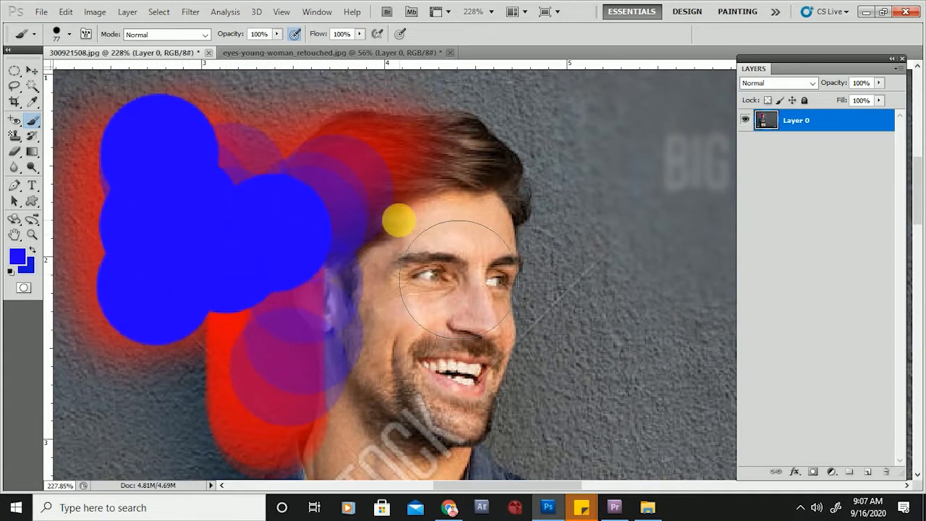
left_click(293, 206)
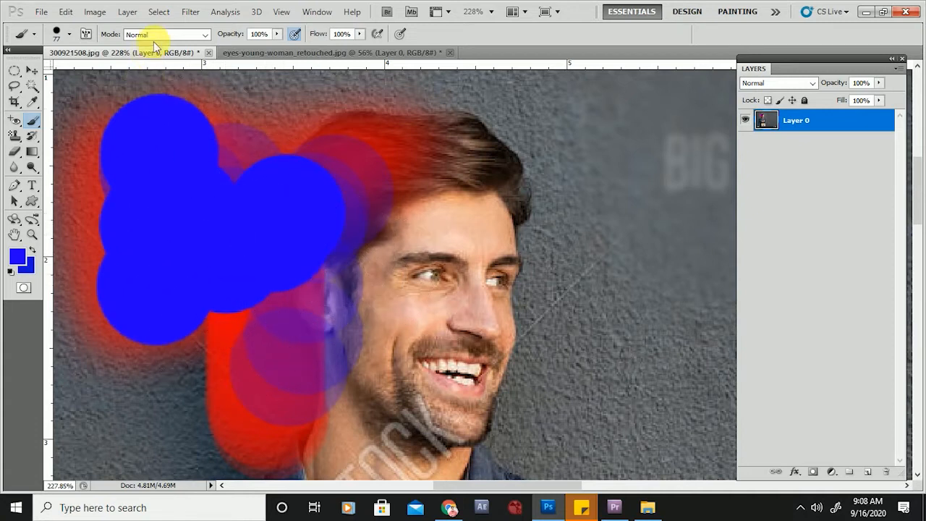
Set the brush blending mode to Multiply and paint blue dabs across the hair, forehead and adjacent wall
left_click(157, 35)
left_click(138, 113)
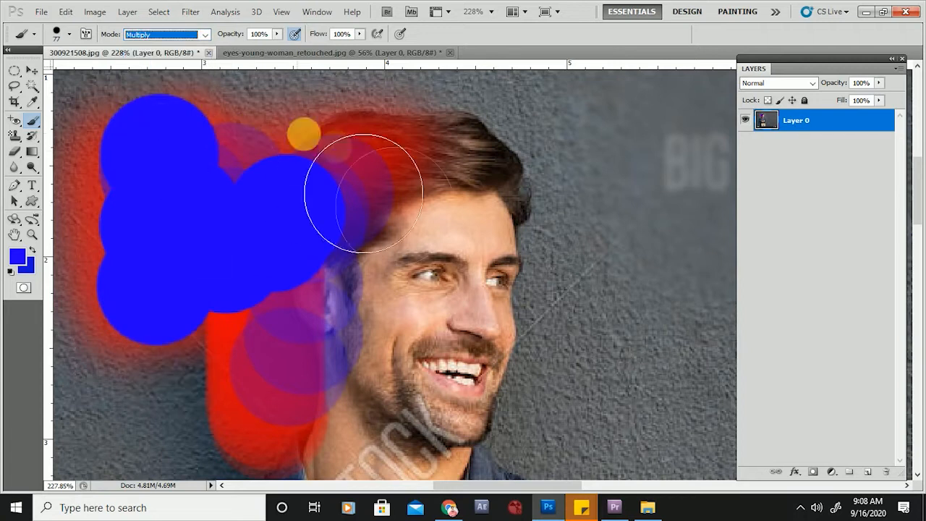
left_click(371, 156)
left_click(445, 115)
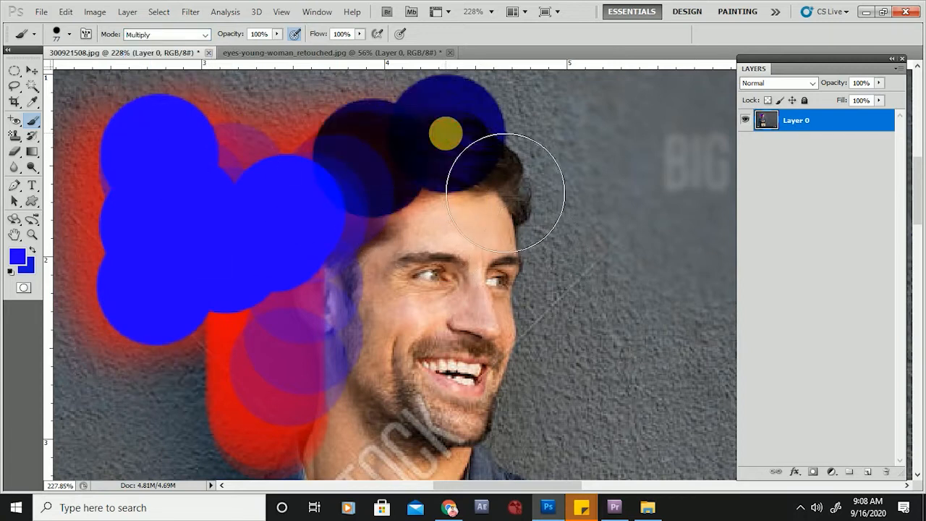
left_click(334, 95)
scroll(287, 259, "down", 1)
left_click(521, 144)
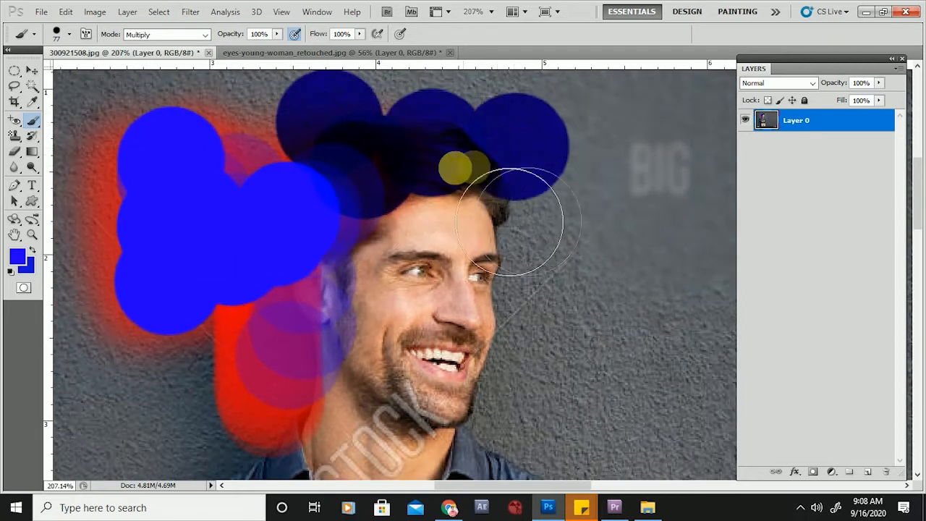
left_click(456, 216)
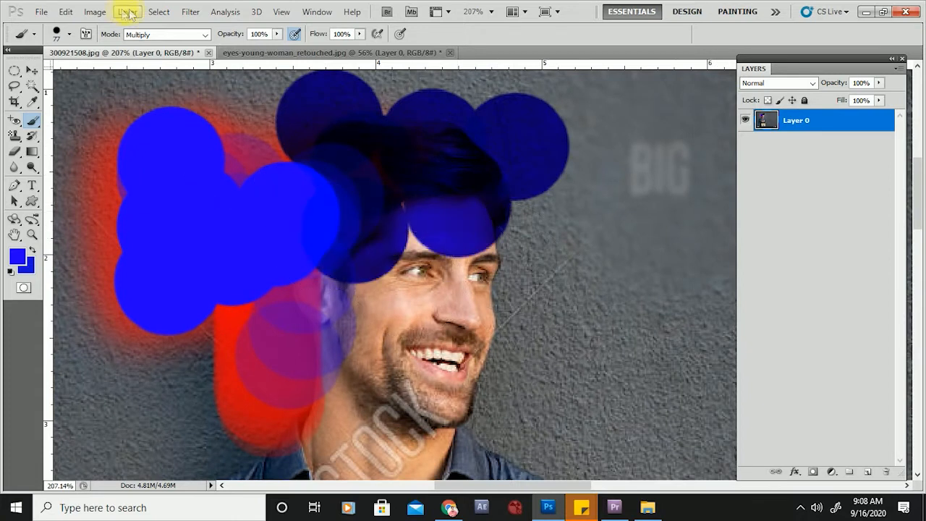
Set the brush mode to Lighter Color, paint blue dabs over the darkened hair and forehead, and enable the airbrush effect
left_click(145, 37)
left_click(155, 200)
left_click(492, 171)
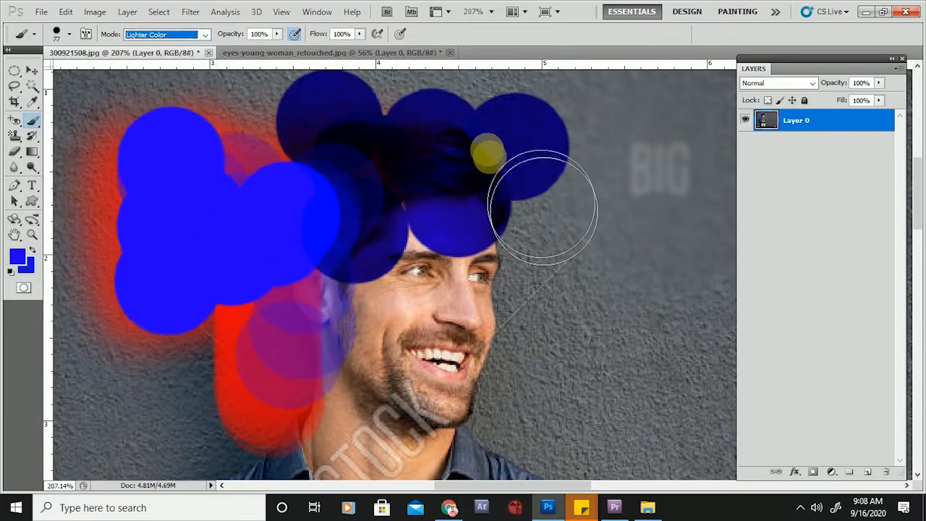
left_click(439, 219)
left_click(369, 172)
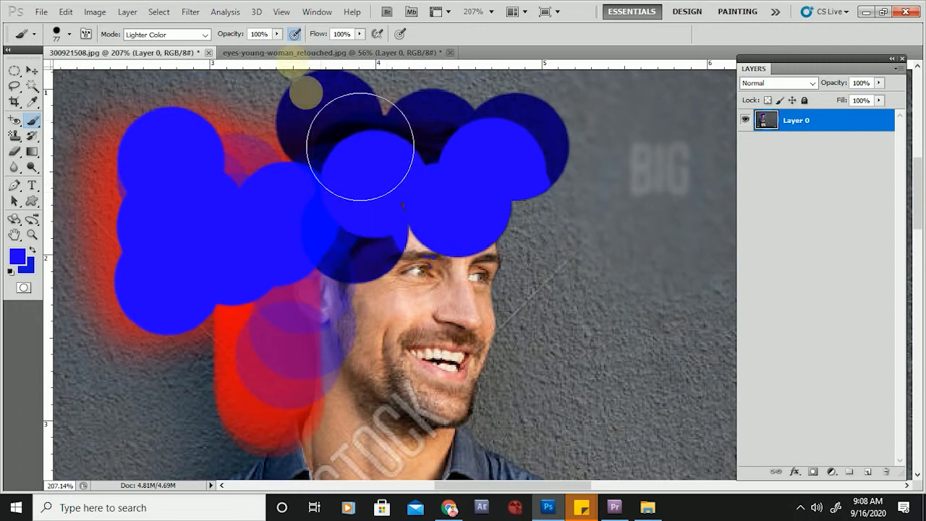
left_click(378, 34)
Draw thin blue lines beside the face with the Pencil Tool, and set the foreground color to black #000000
right_click(32, 121)
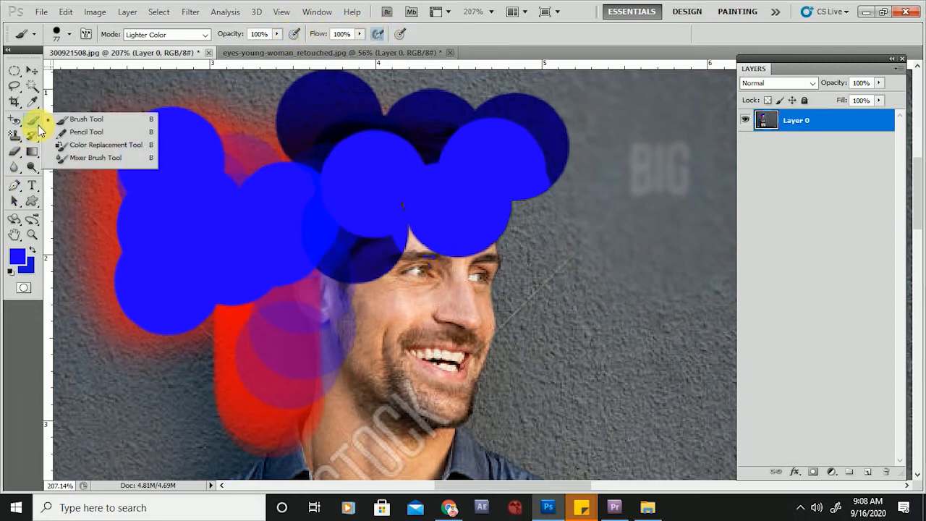
left_click(94, 132)
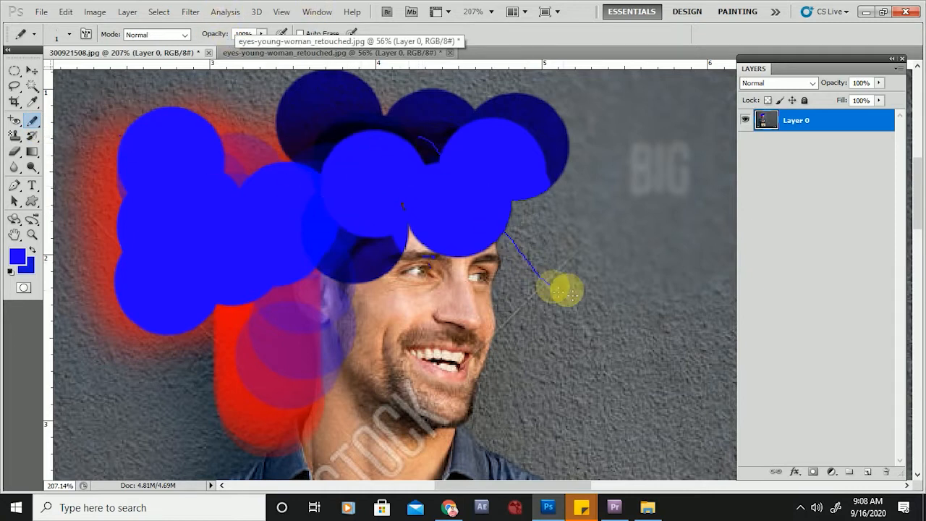
left_click(16, 256)
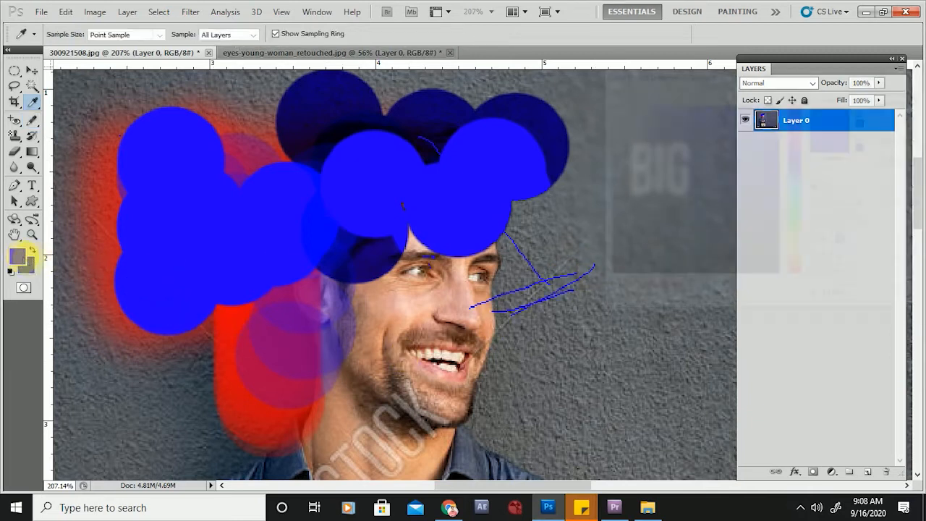
left_click(752, 275)
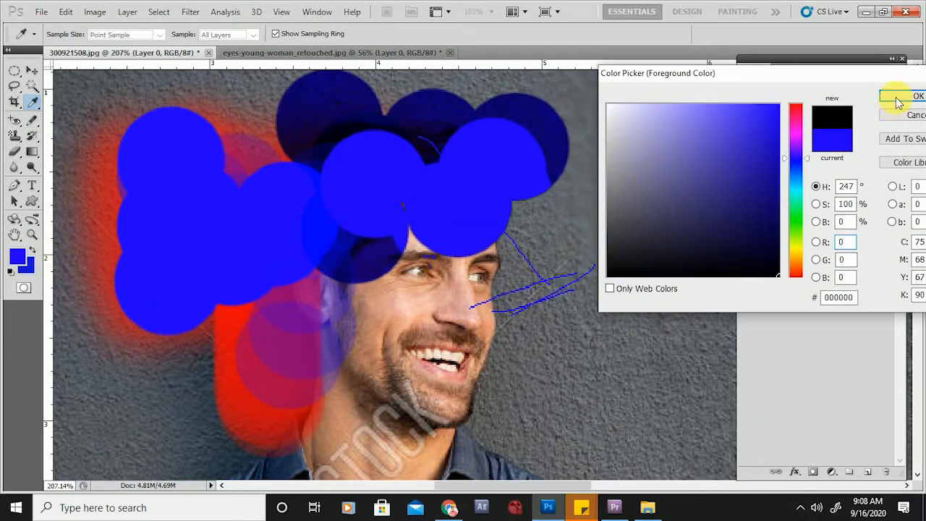
left_click(902, 97)
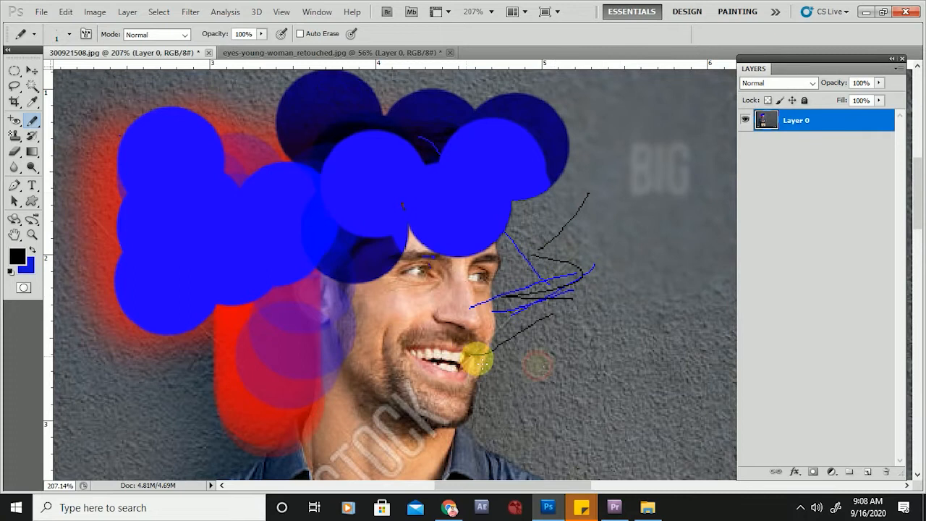
Enlarge the Pencil Tool to 77 px and paint solid black over the face and the wall in front of it
right_click(421, 326)
left_click_drag(461, 353, 501, 352)
mouse_move(551, 258)
left_mouse_down()
mouse_move(569, 352)
mouse_move(469, 400)
mouse_move(419, 393)
mouse_move(569, 424)
mouse_move(499, 340)
mouse_move(550, 384)
left_mouse_up()
mouse_move(657, 363)
left_mouse_down()
mouse_move(665, 275)
mouse_move(684, 386)
mouse_move(628, 402)
mouse_move(663, 431)
mouse_move(598, 447)
mouse_move(527, 429)
mouse_move(476, 314)
left_mouse_up()
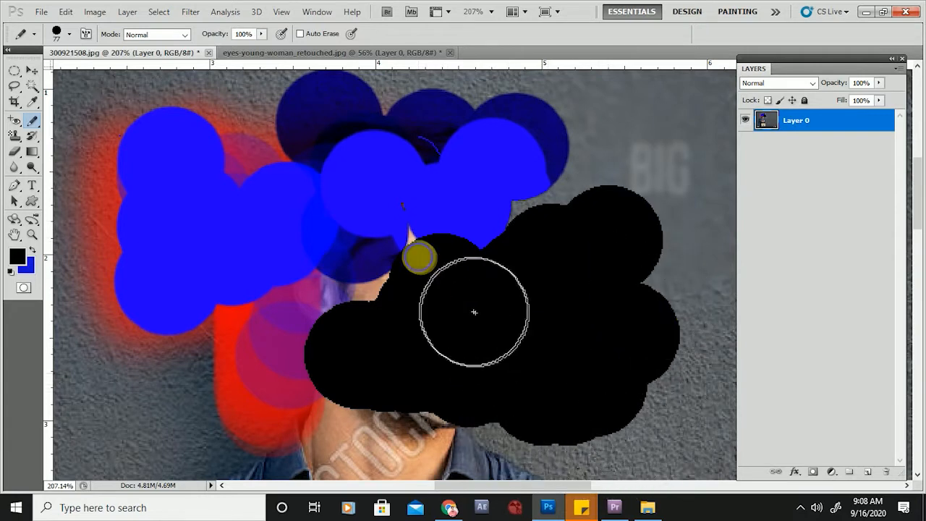
Choose a spatter tip for the Pencil Tool and paint black marks around the lower face and wall
right_click(476, 314)
left_click(487, 383)
left_click(299, 424)
left_click_drag(378, 436, 560, 436)
scroll(405, 394, "down", 4)
mouse_move(534, 342)
left_mouse_down()
mouse_move(558, 376)
mouse_move(604, 311)
mouse_move(544, 258)
mouse_move(565, 271)
left_mouse_up()
Pick a flat bristle tip for the Pencil Tool and paint wide black strokes on the wall beside the BIG watermark
right_click(587, 283)
left_click(696, 347)
mouse_move(477, 214)
left_mouse_down()
mouse_move(541, 198)
mouse_move(502, 242)
left_mouse_up()
left_click_drag(644, 238, 623, 354)
scroll(634, 280, "up", 4)
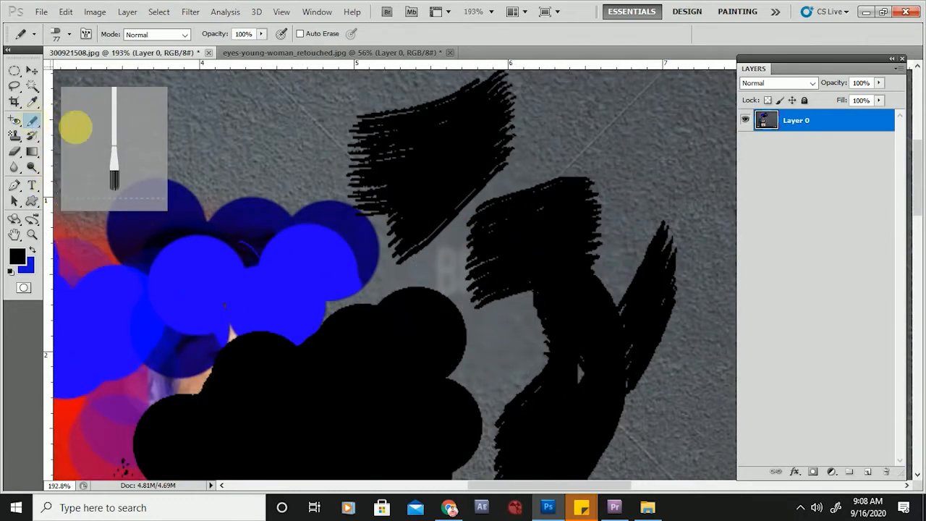
Select the pointed bristle tip for the Pencil Tool and paint a short black stroke on the wall above the hair
right_click(354, 221)
left_click(343, 232)
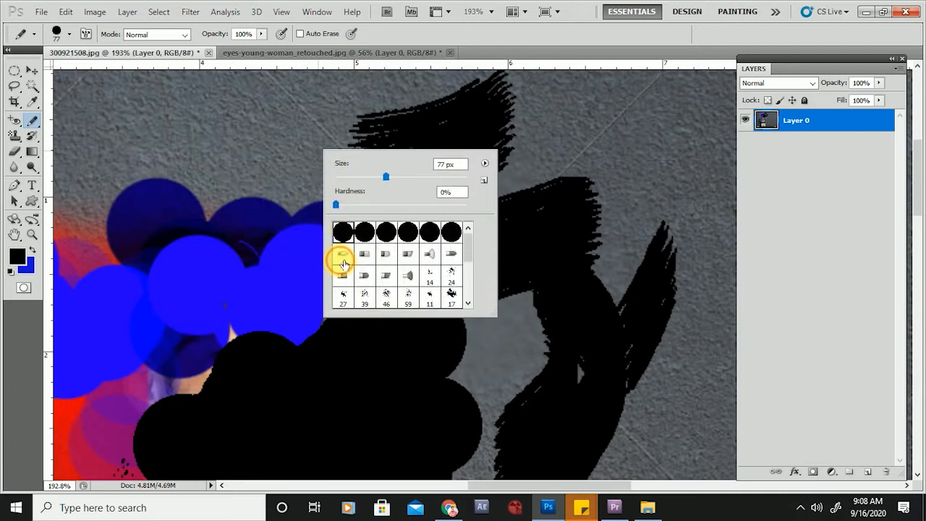
left_click(343, 262)
left_click_drag(280, 128, 192, 153)
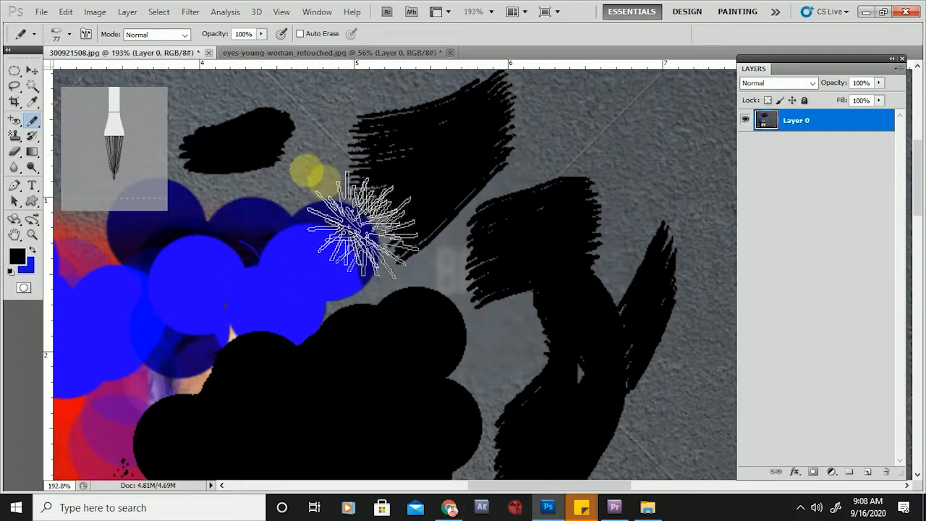
Return to the Brush Tool and choose the pointed bristle tip at 77 px
right_click(32, 122)
left_click(69, 119)
right_click(260, 147)
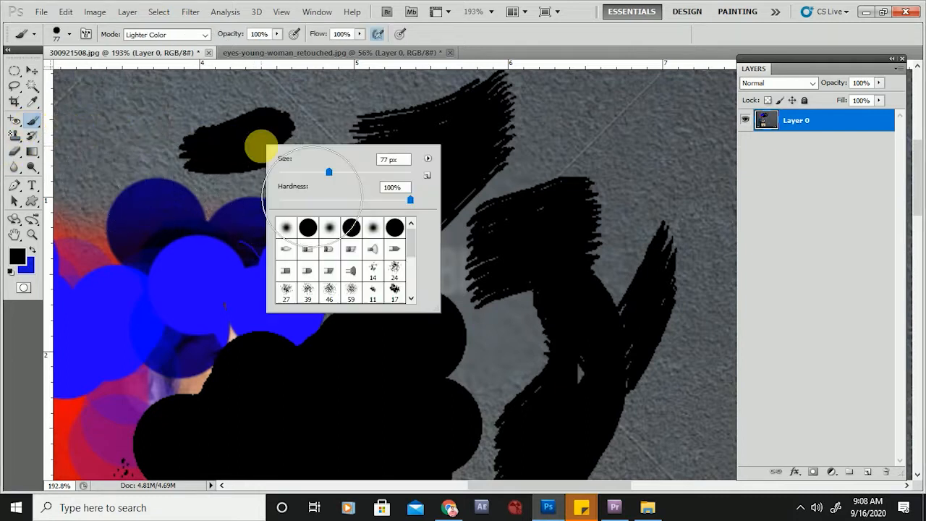
left_click(291, 251)
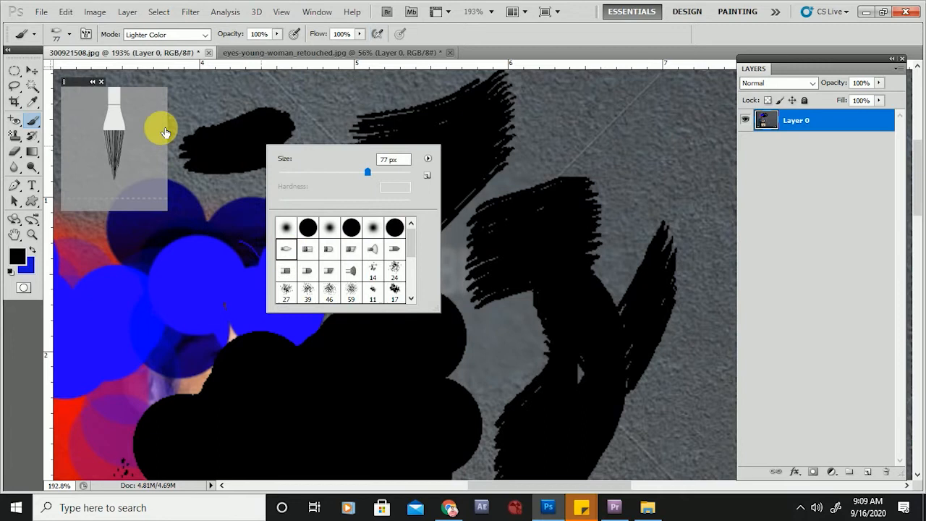
left_click(147, 136)
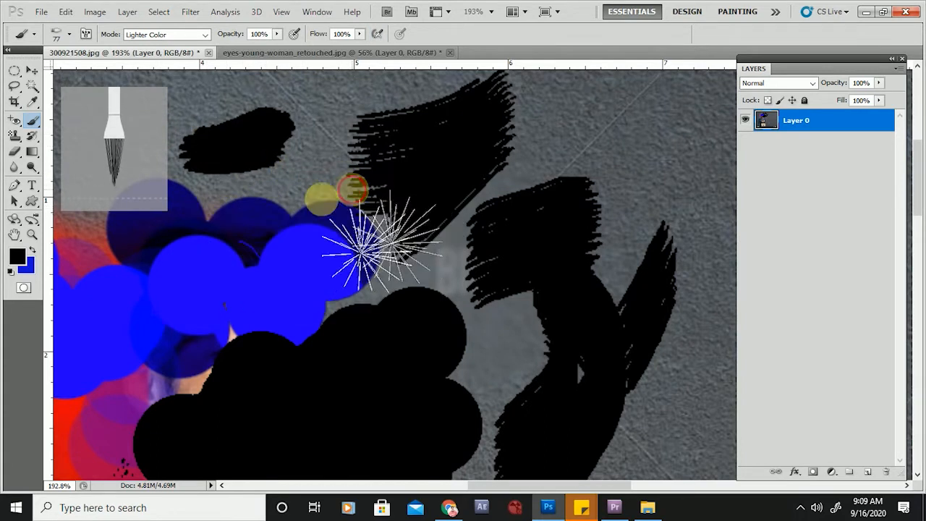
Set the pointed bristle brush size to 81 px
scroll(497, 258, "down", 3)
scroll(554, 196, "up", 2)
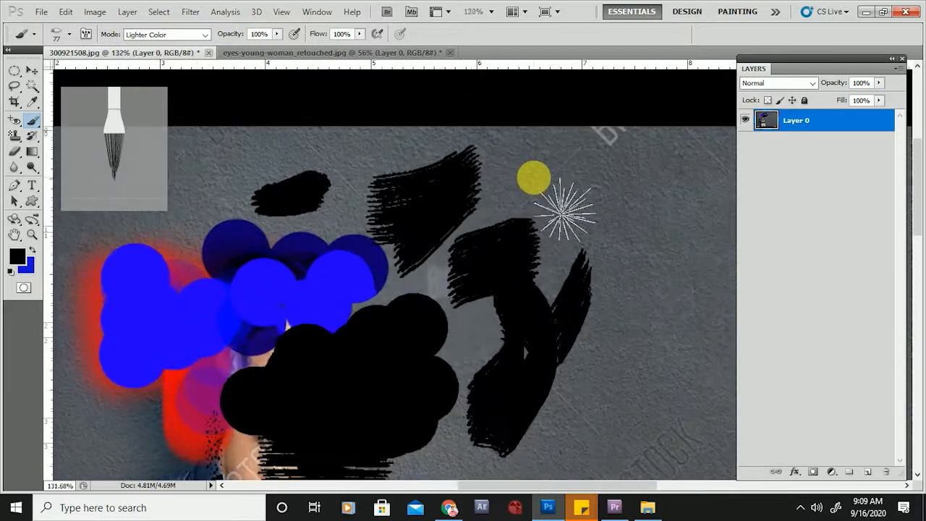
scroll(572, 265, "down", 2)
right_click(562, 253)
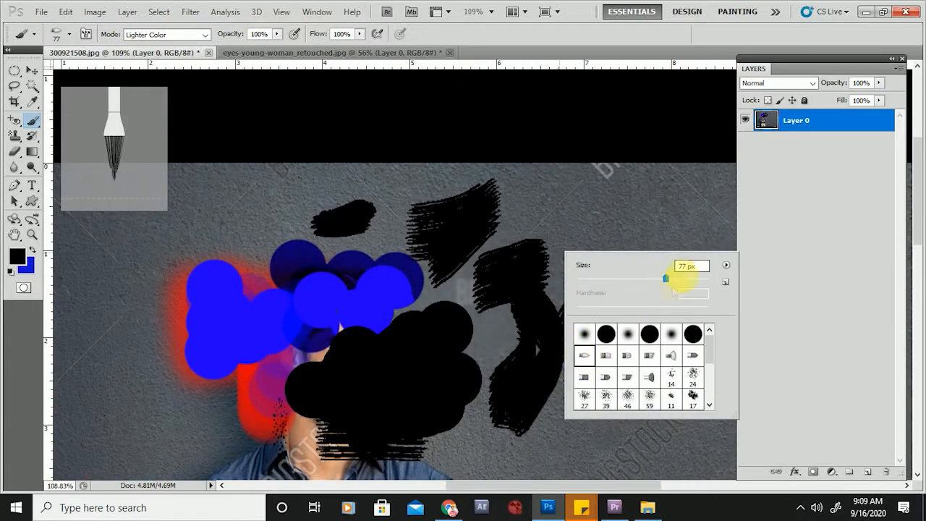
left_click_drag(672, 280, 673, 280)
left_click(504, 228)
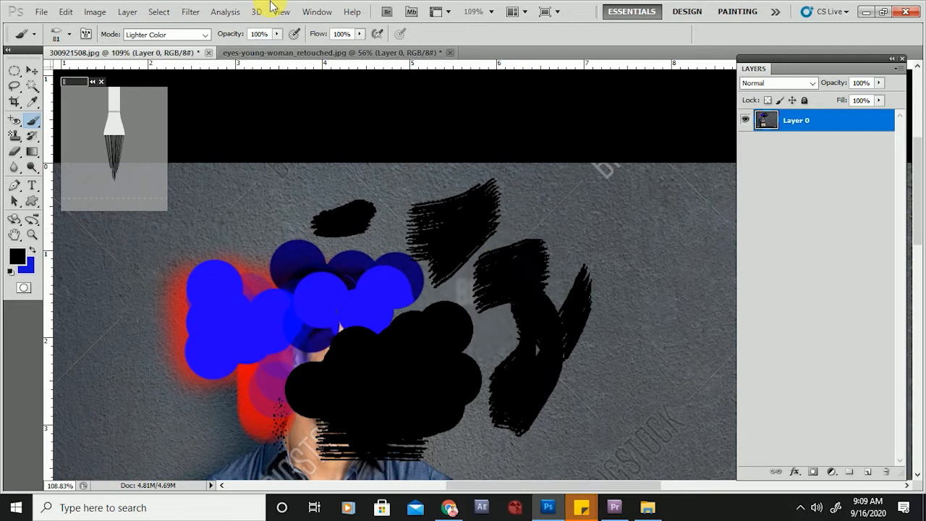
Set the brush blending mode to Normal and paint soft black strokes across the wall and the dark blue circles
left_click(167, 34)
left_click(155, 42)
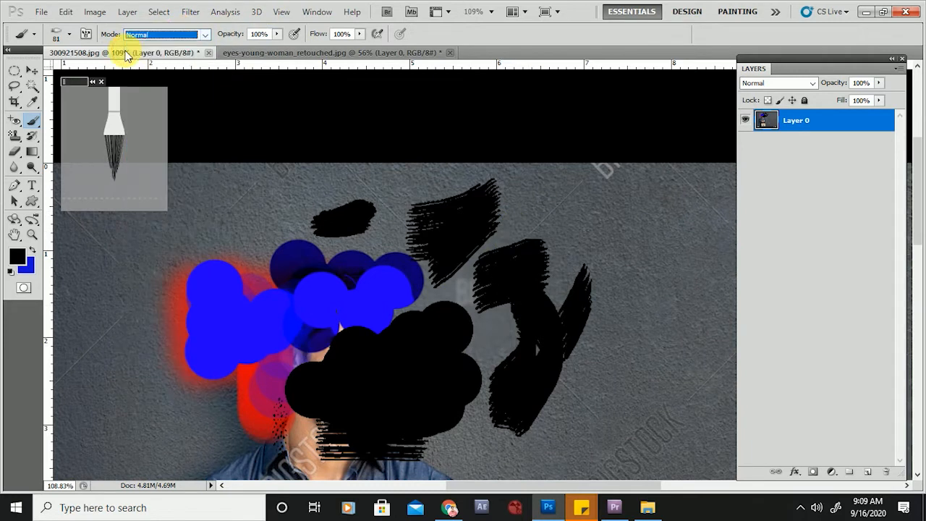
scroll(364, 244, "up", 3)
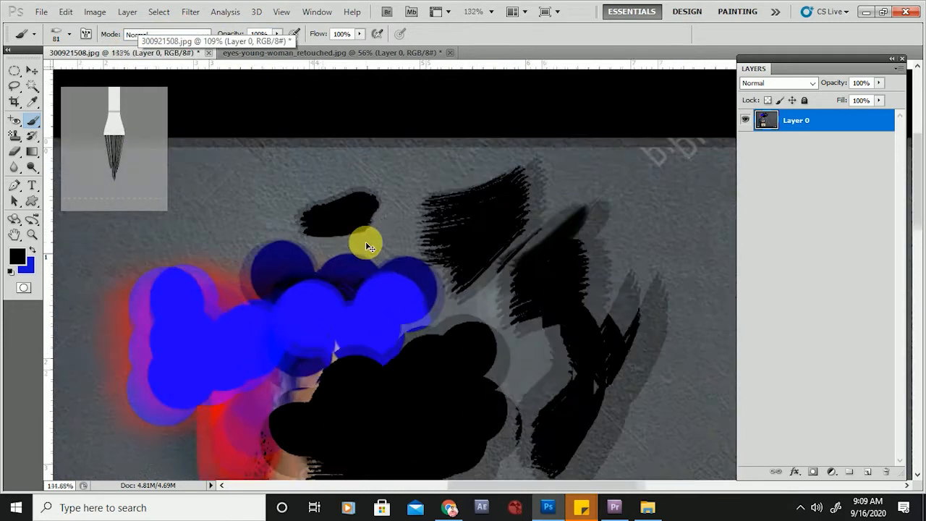
mouse_move(424, 239)
left_mouse_down()
mouse_move(279, 269)
mouse_move(253, 306)
mouse_move(341, 269)
mouse_move(438, 256)
left_mouse_up()
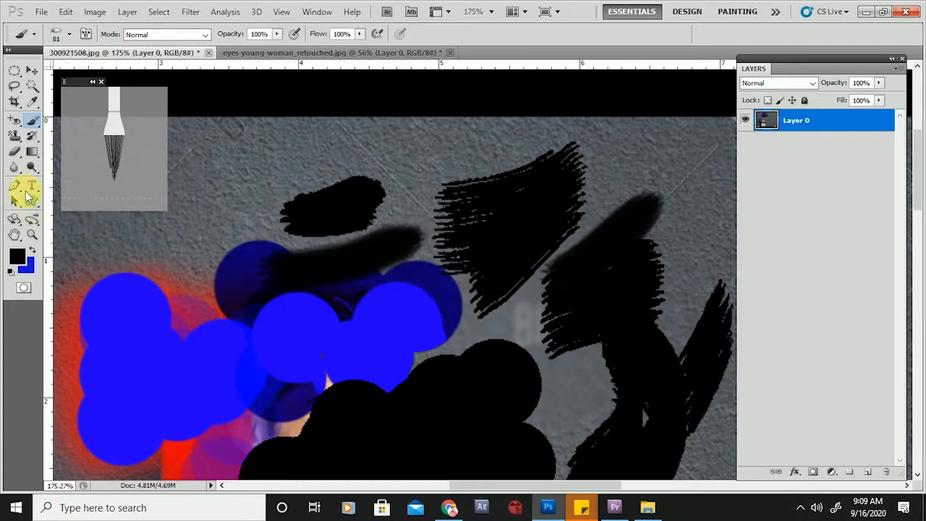
Switch to the Pencil Tool and paint a hard-edged black stroke on the wall beside the existing oval mark above the hair
right_click(32, 127)
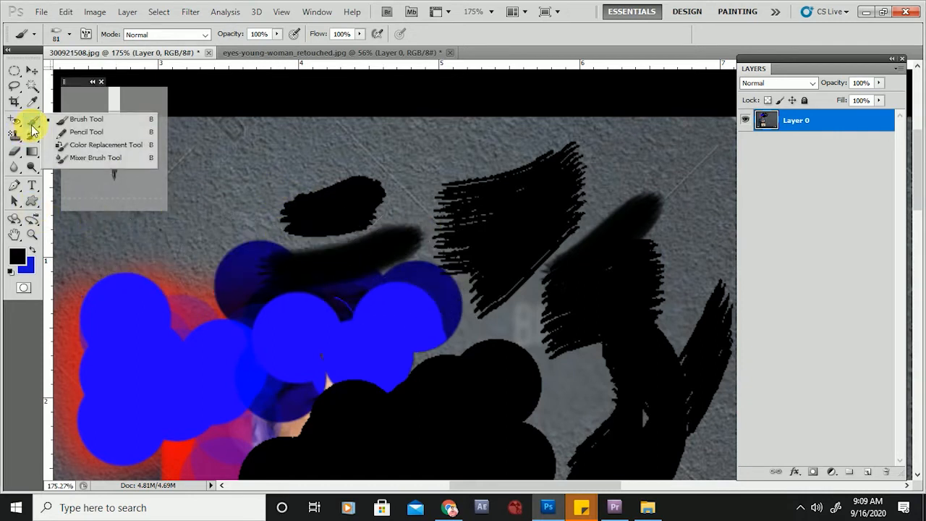
left_click(73, 137)
mouse_move(279, 176)
left_mouse_down()
mouse_move(203, 200)
mouse_move(289, 172)
mouse_move(230, 211)
left_mouse_up()
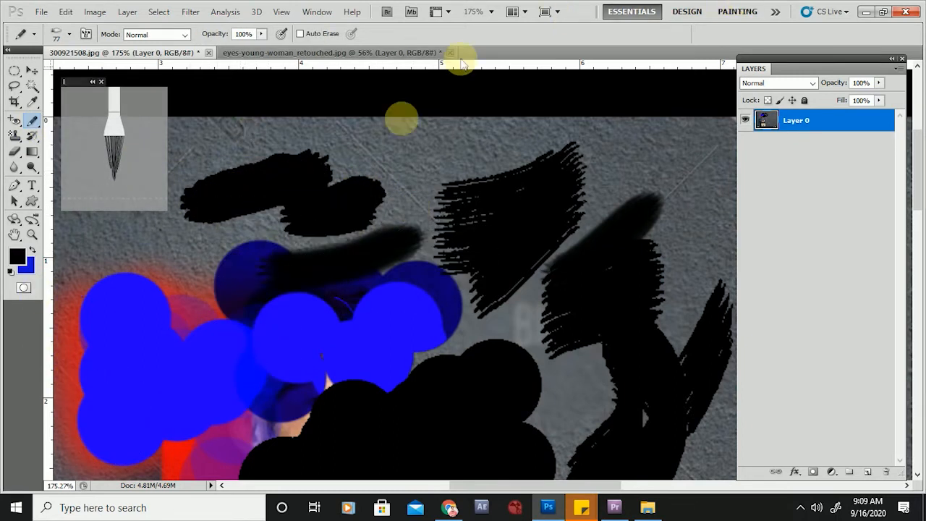
Choose the Color Replacement Tool and brush over the wall and black strokes in Hue mode with the 13 px tip
left_click(35, 127)
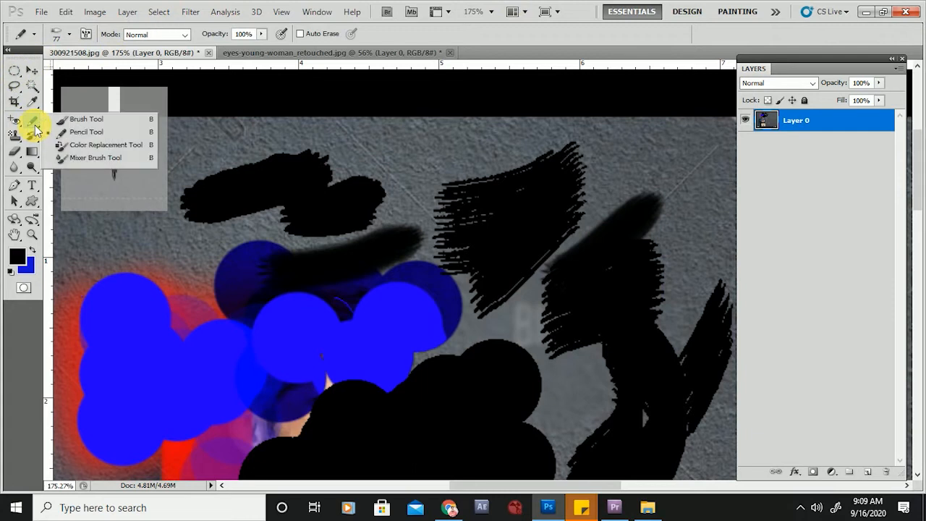
left_click(108, 145)
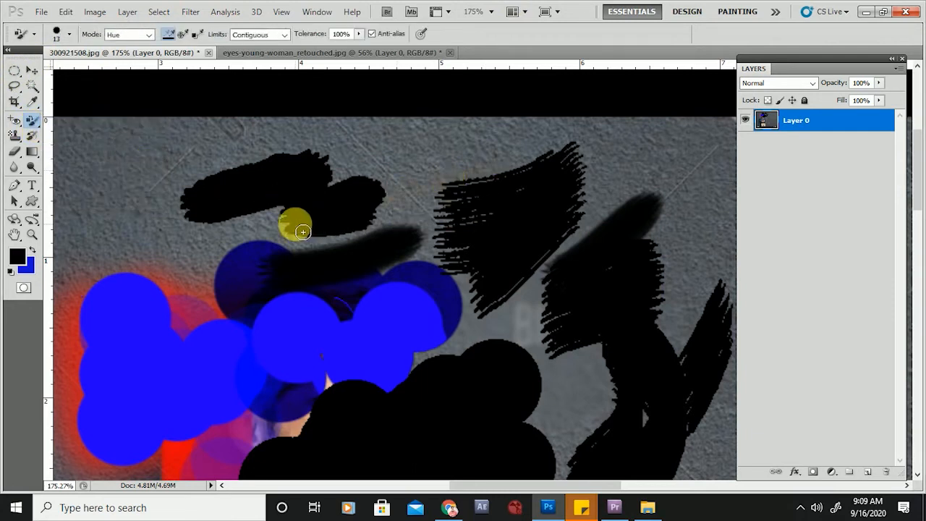
left_click_drag(453, 212, 472, 233)
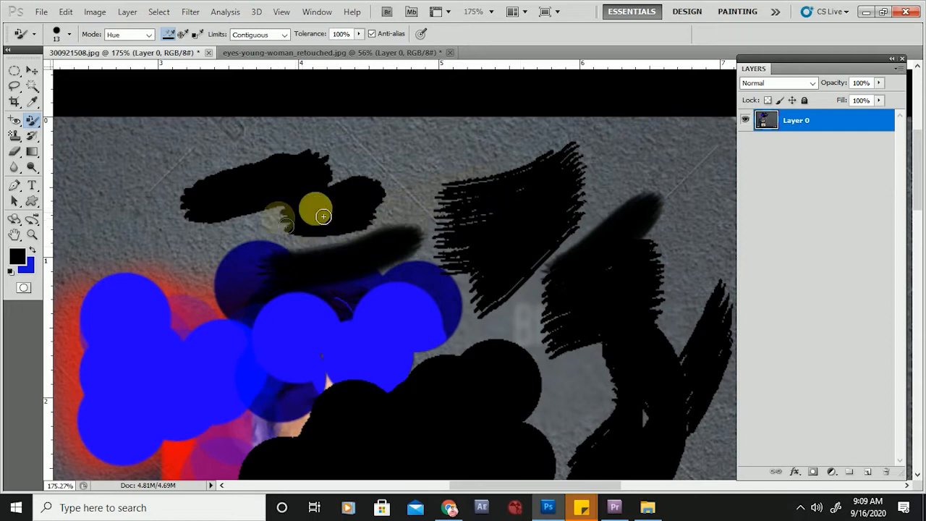
left_click_drag(364, 211, 365, 210)
Recolor the dark blue circles with a 65 px Color Replacement tip, changing the limits to Discontiguous for the second circle
scroll(353, 225, "down", 3)
left_click_drag(467, 176, 476, 176)
left_click(406, 273)
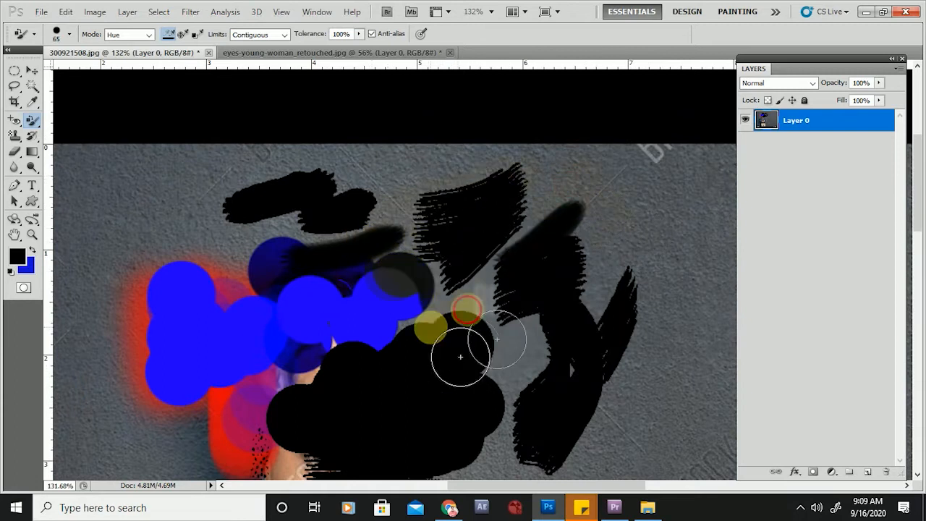
left_click_drag(151, 238, 196, 272)
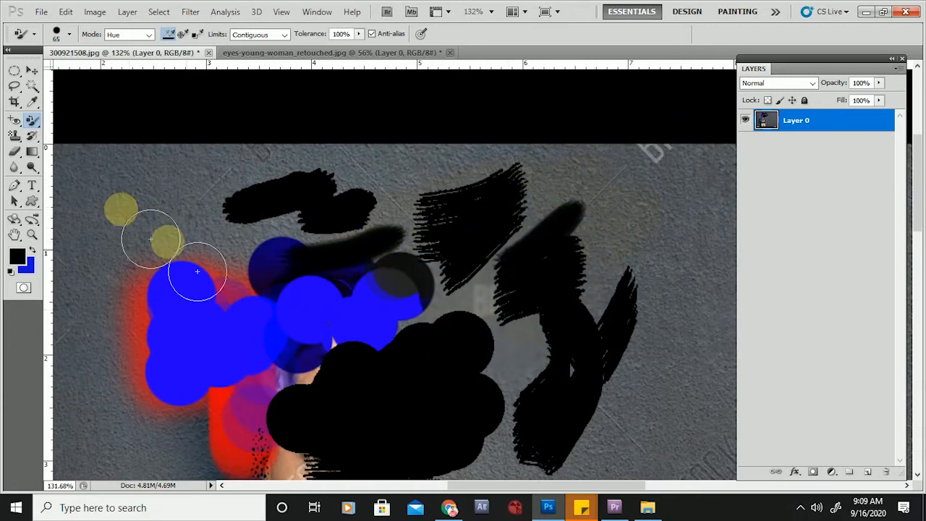
left_click(258, 47)
left_click_drag(303, 232, 347, 243)
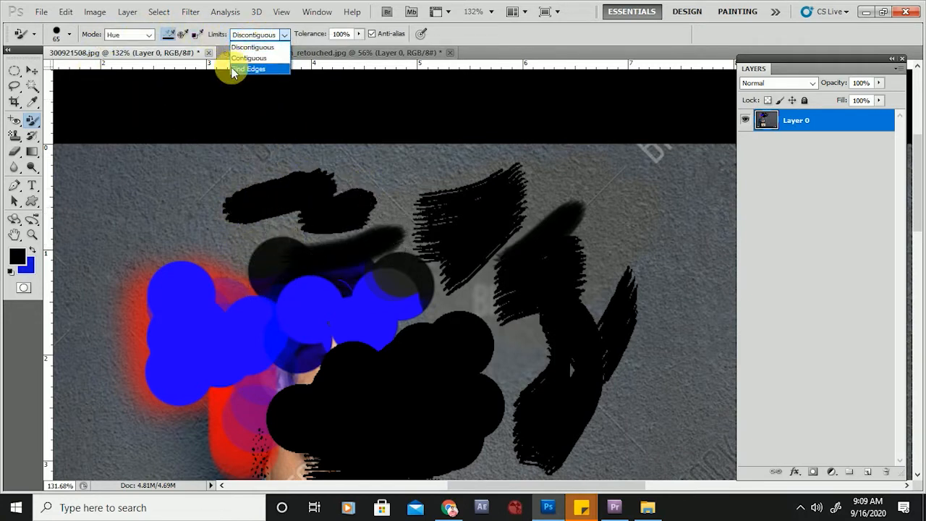
Set the Color Replacement limits to Find Edges and mode to Saturation, and brush over the blue area beside the large black shape
left_click(240, 70)
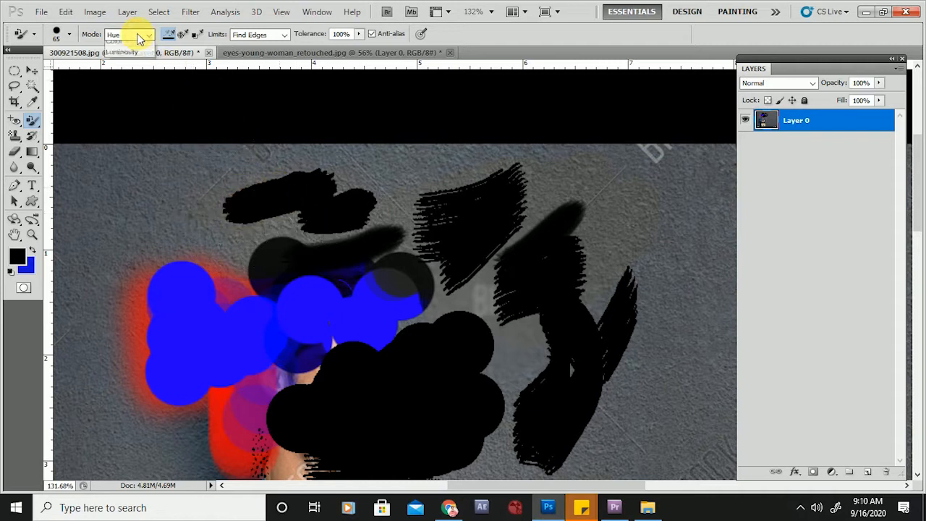
left_click(119, 61)
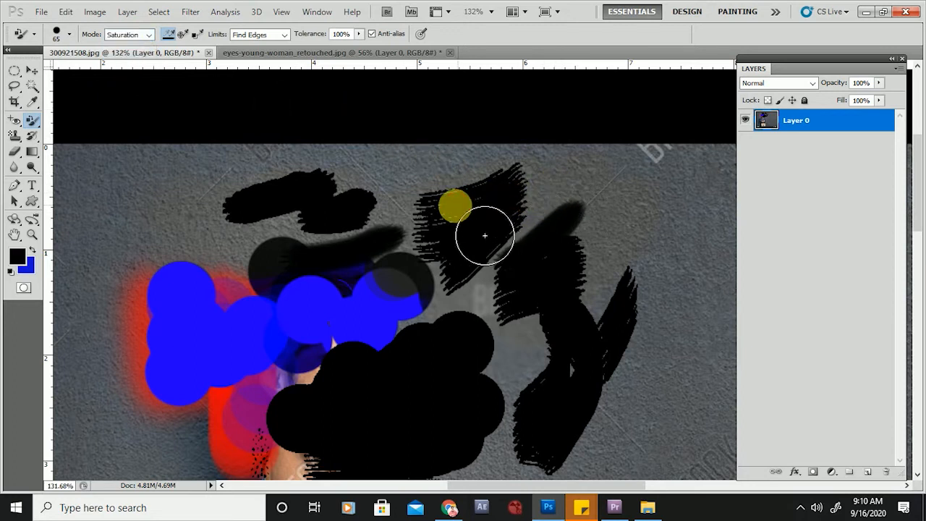
left_click(377, 332)
left_click(495, 289)
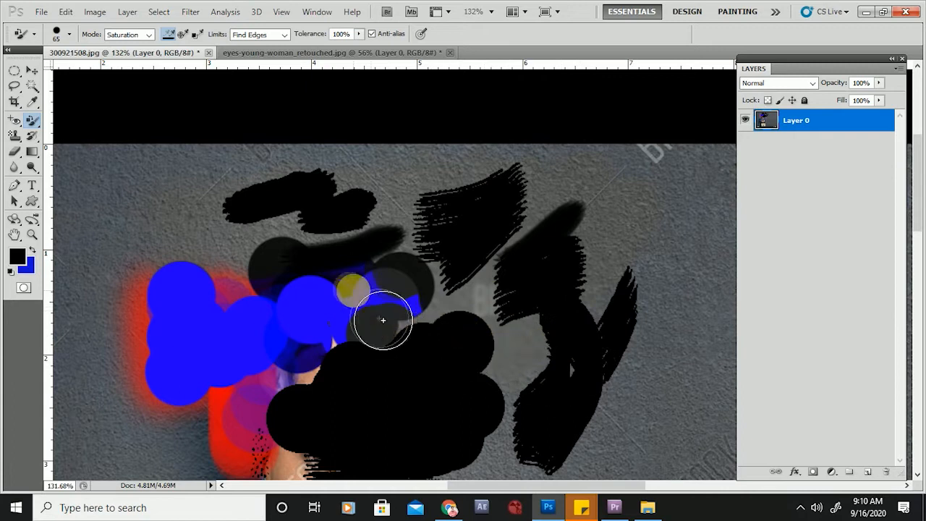
Choose the Mixer Brush Tool with the Very Wet preset and blend black into the outermost blue circles and their red edge
right_click(36, 126)
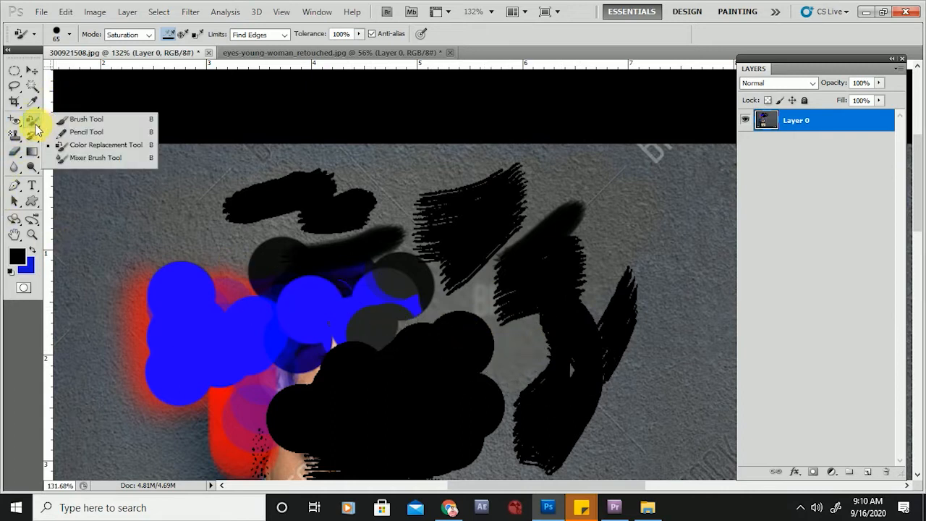
left_click(67, 160)
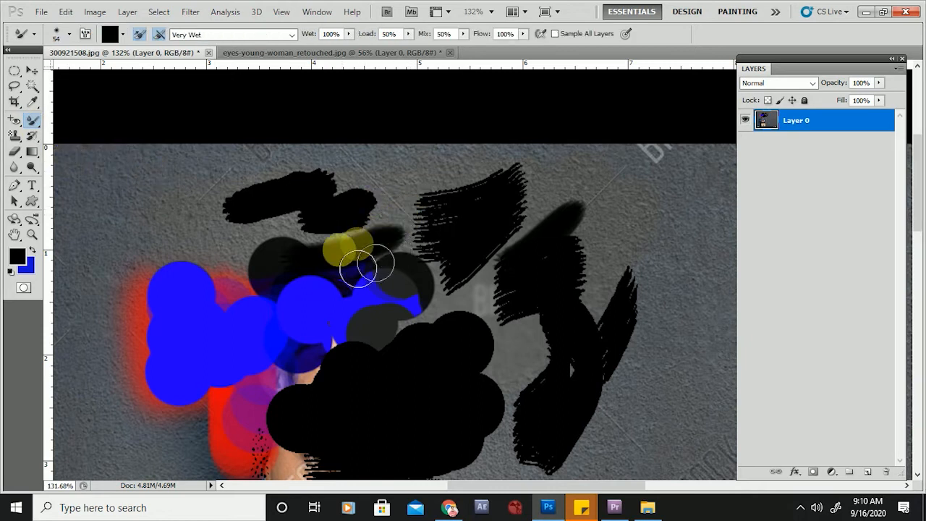
scroll(170, 355, "up", 6)
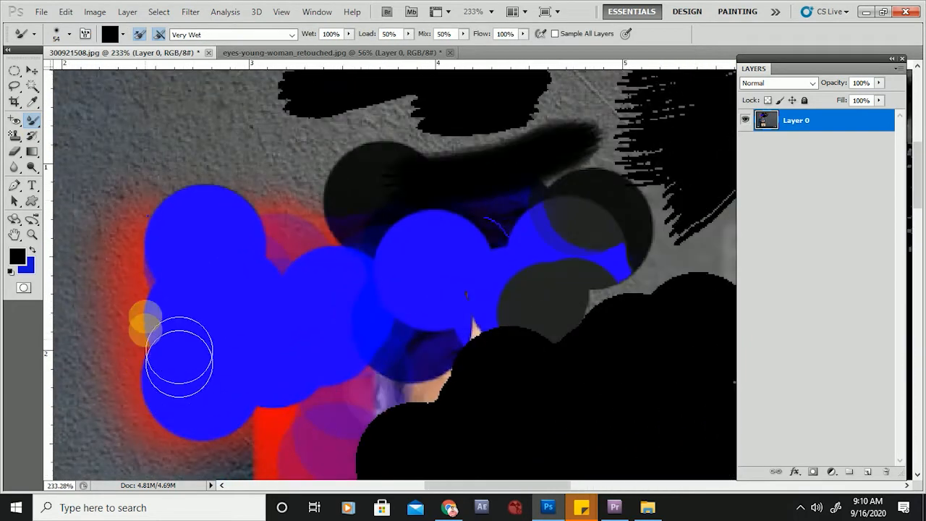
mouse_move(187, 374)
left_mouse_down()
mouse_move(207, 376)
mouse_move(196, 355)
mouse_move(175, 376)
mouse_move(175, 351)
mouse_move(217, 311)
mouse_move(240, 263)
mouse_move(253, 320)
mouse_move(232, 348)
mouse_move(184, 362)
mouse_move(187, 352)
mouse_move(166, 348)
mouse_move(238, 279)
mouse_move(234, 409)
mouse_move(246, 402)
left_mouse_up()
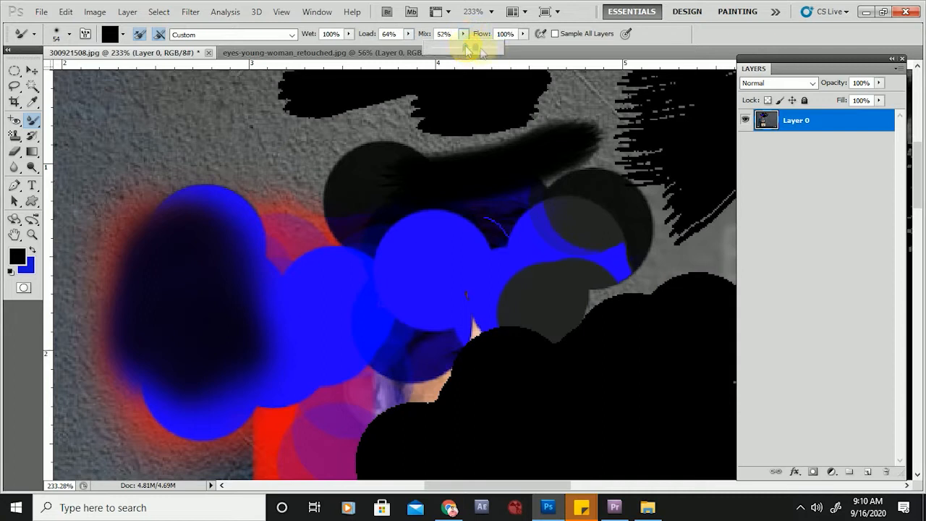
With the Mixer Brush load at 64% and mix at 100%, blend the blue circles into the red and purple paint
mouse_move(340, 277)
left_mouse_down()
mouse_move(351, 304)
mouse_move(280, 253)
mouse_move(272, 322)
left_mouse_up()
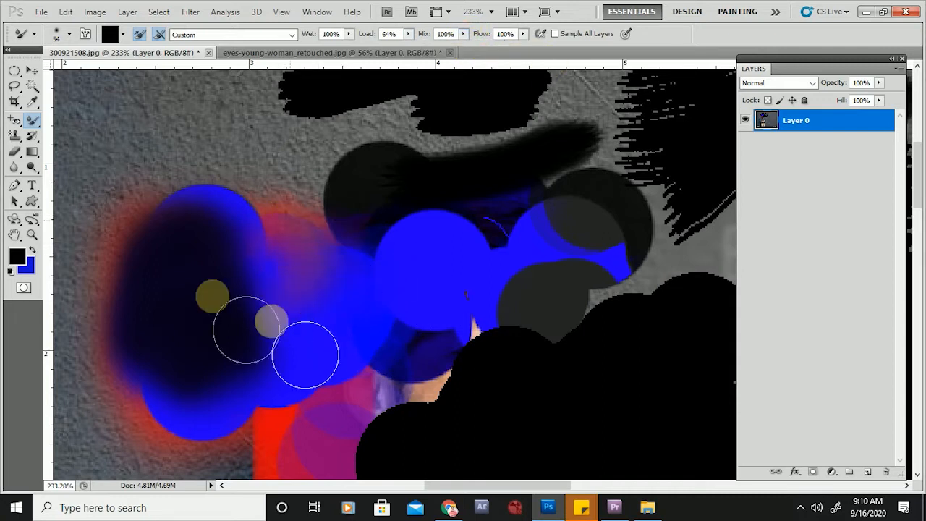
scroll(280, 359, "down", 2)
scroll(280, 359, "up", 2)
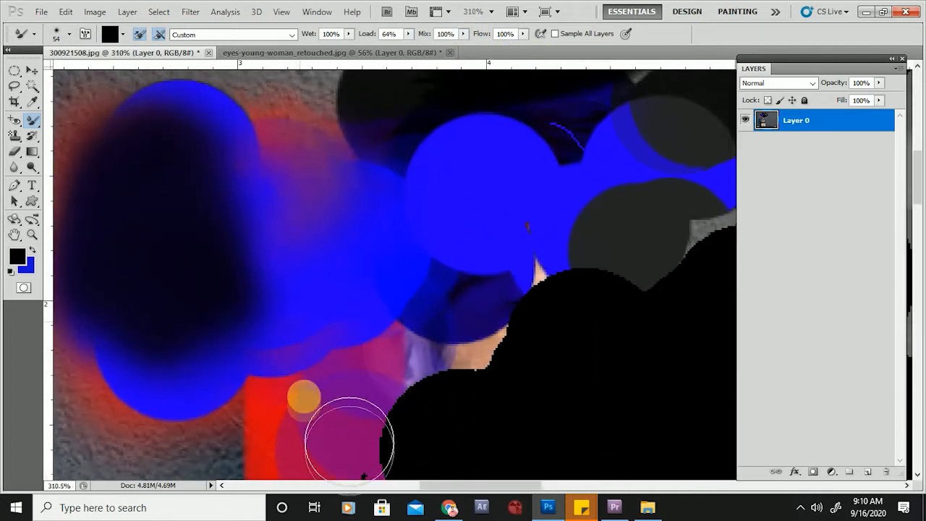
right_click(371, 354)
left_click(268, 368)
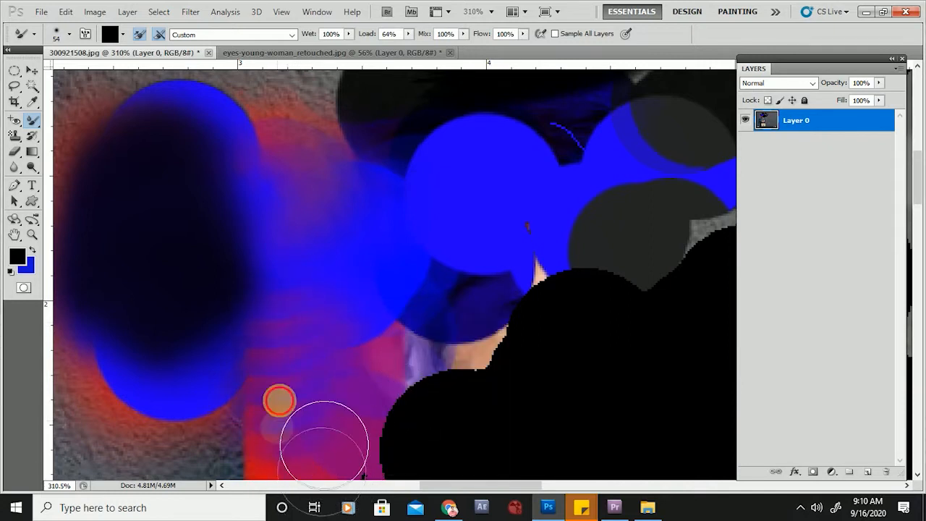
Increase the Mixer Brush hardness and smear a wide purple stroke from the large black shape across the red paint
right_click(319, 244)
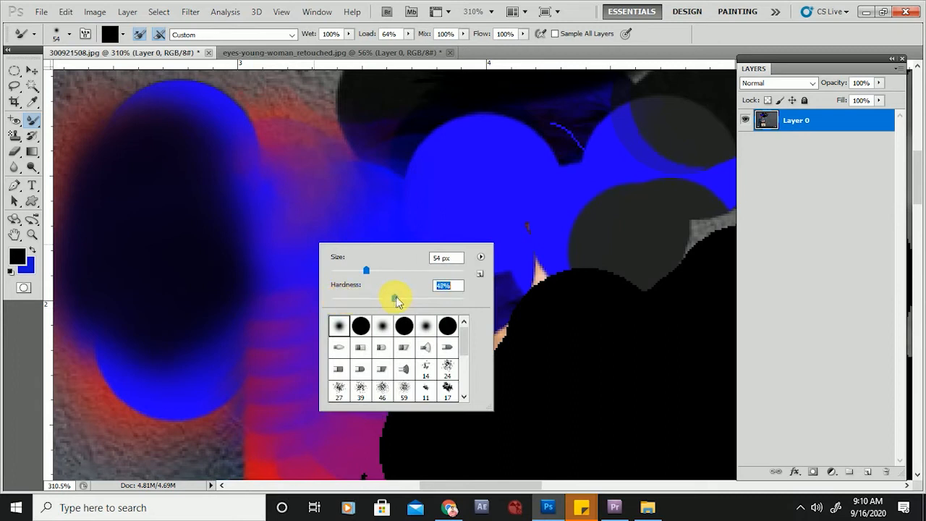
left_click(325, 440)
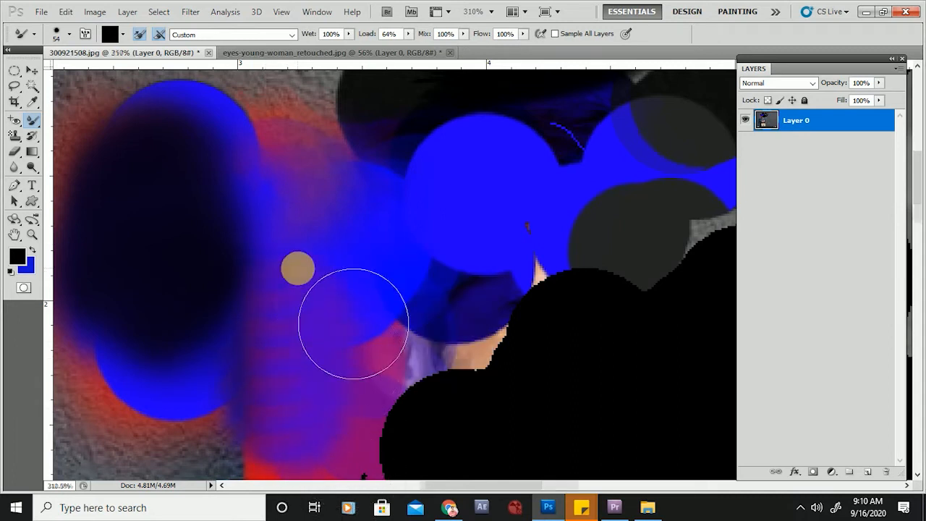
scroll(348, 321, "down", 2)
mouse_move(422, 375)
left_mouse_down()
mouse_move(338, 372)
mouse_move(427, 363)
mouse_move(457, 377)
mouse_move(162, 364)
mouse_move(181, 357)
left_mouse_up()
scroll(181, 356, "down", 3)
scroll(181, 357, "down", 1)
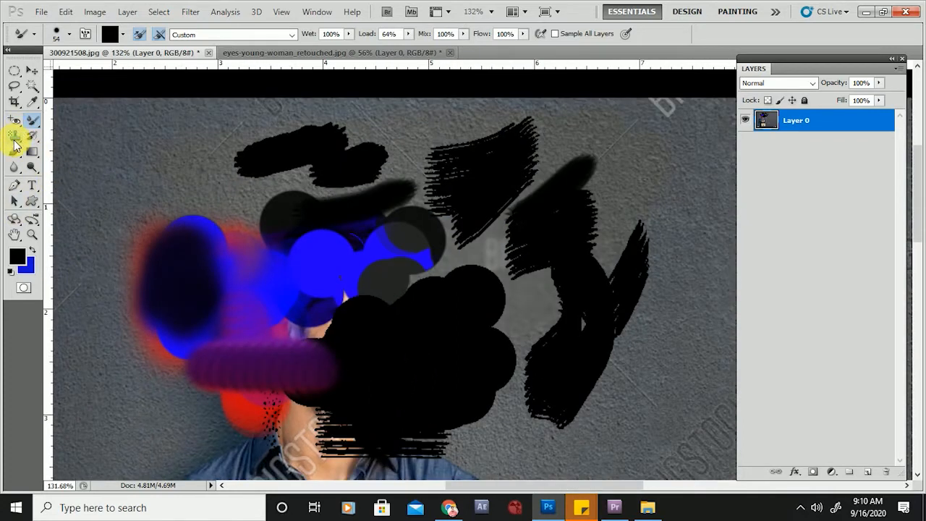
Use the Clone Stamp Tool at 52 px to clone wall texture over the outer edge of the sleeve and the adjoining BIG watermark
left_click_drag(14, 145, 99, 140)
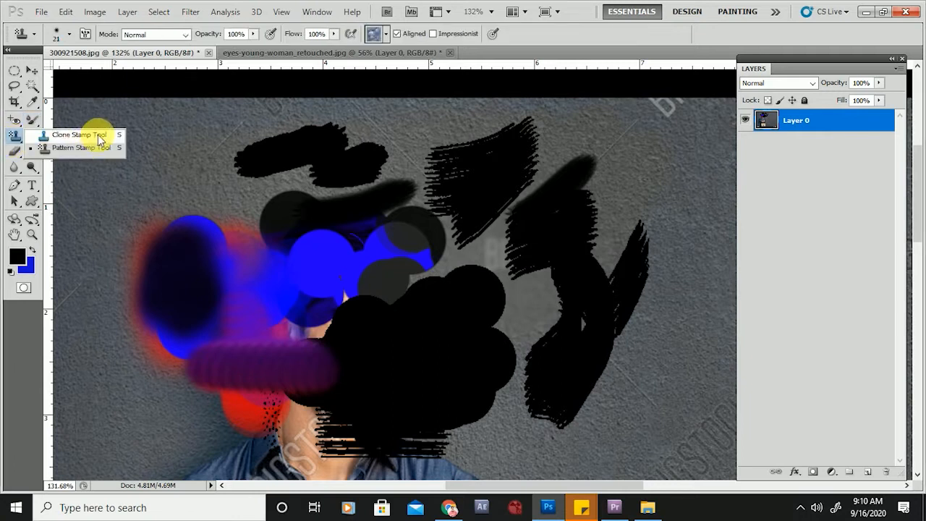
scroll(378, 232, "down", 2)
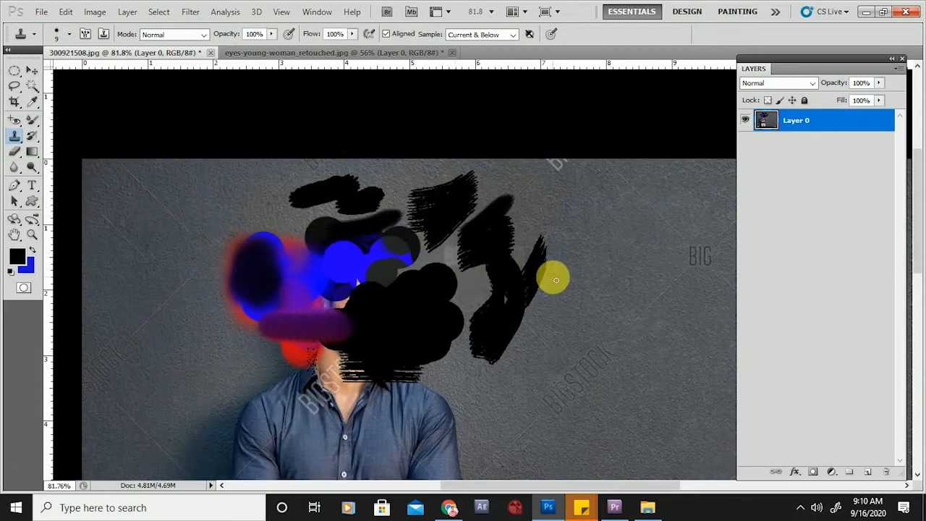
scroll(248, 181, "down", 1)
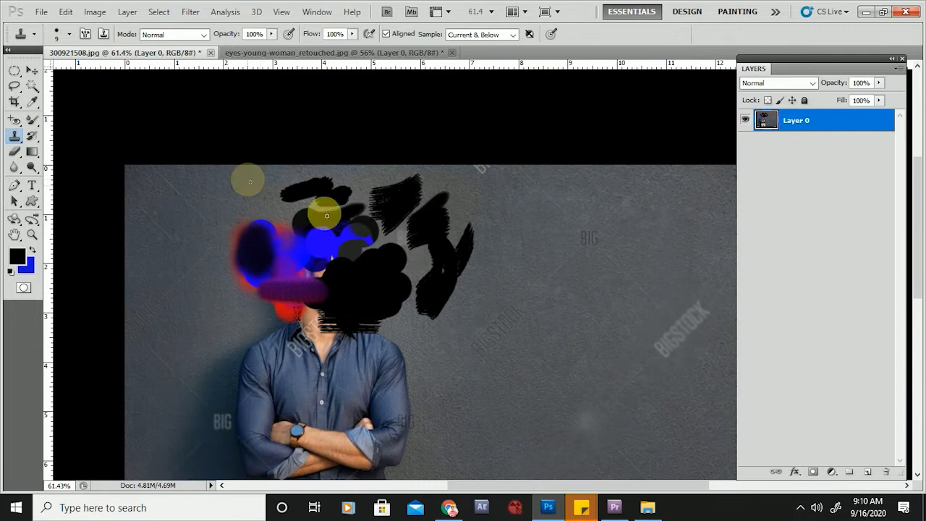
scroll(714, 335, "up", 1)
scroll(271, 352, "up", 4)
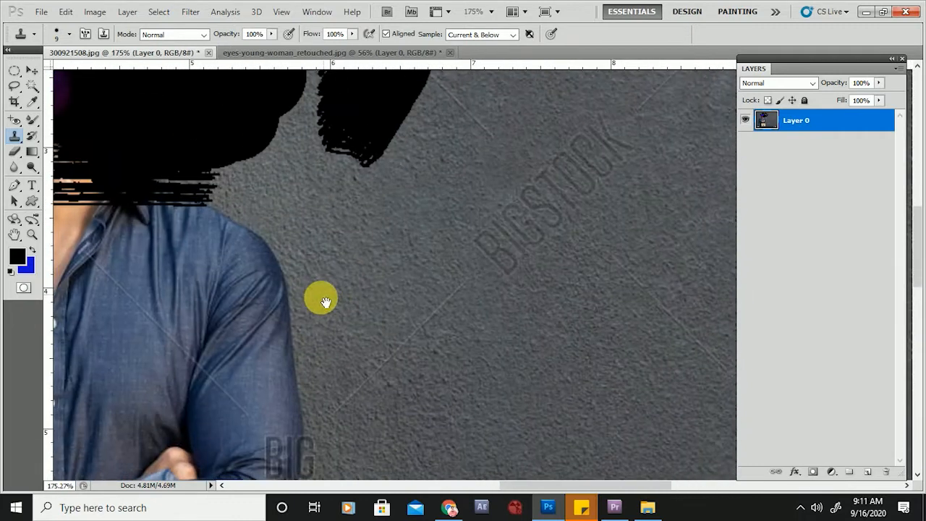
left_click_drag(325, 317, 354, 316, "alt")
scroll(289, 321, "down", 2)
scroll(465, 227, "up", 3)
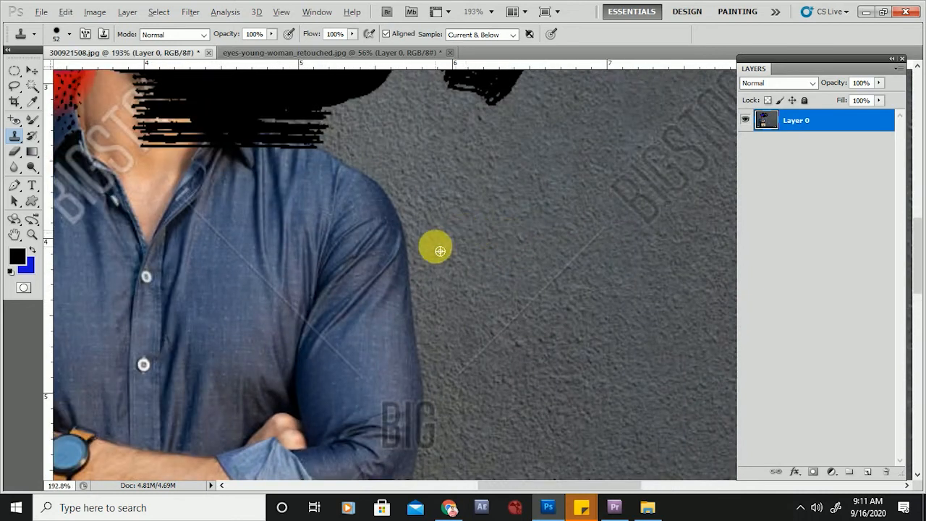
mouse_move(469, 235)
left_mouse_down()
mouse_move(434, 248)
mouse_move(434, 281)
mouse_move(411, 301)
mouse_move(406, 326)
mouse_move(421, 385)
mouse_move(398, 231)
mouse_move(350, 218)
mouse_move(345, 231)
mouse_move(395, 368)
left_mouse_up()
scroll(463, 244, "down", 1)
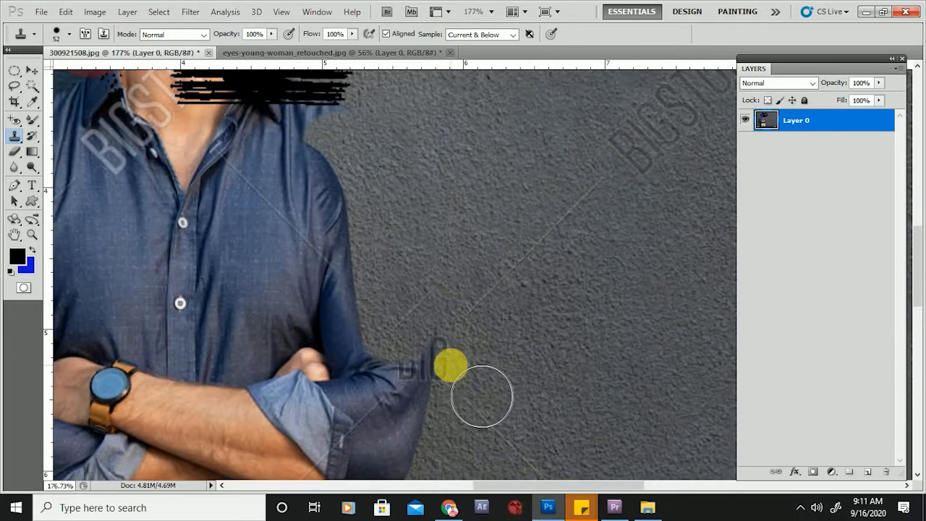
scroll(485, 343, "down", 5)
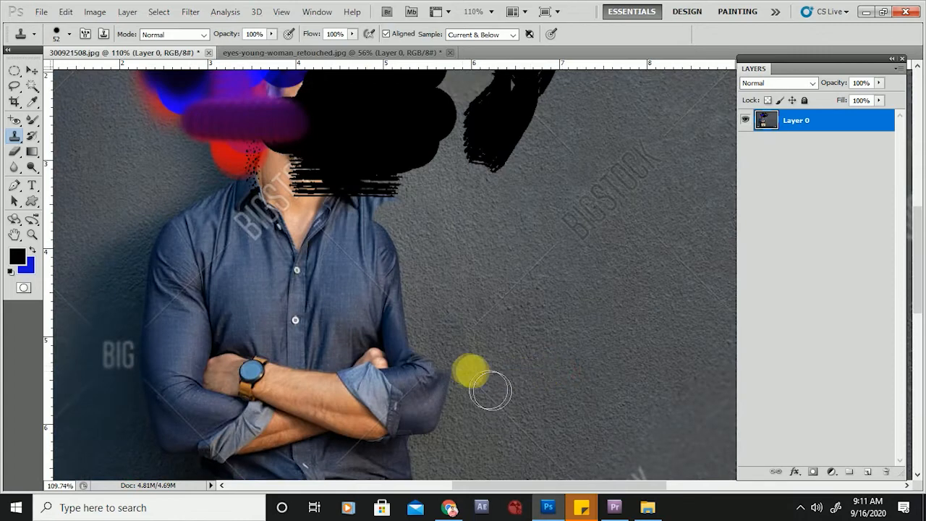
Clone wall texture over the lower stretch of the thin diagonal watermark line beside the man with 10 px and 5 px brushes
scroll(467, 314, "down", 2)
scroll(517, 222, "up", 8)
scroll(569, 319, "up", 1)
left_click_drag(564, 321, 511, 319)
scroll(473, 275, "up", 2)
key("bracketleft")
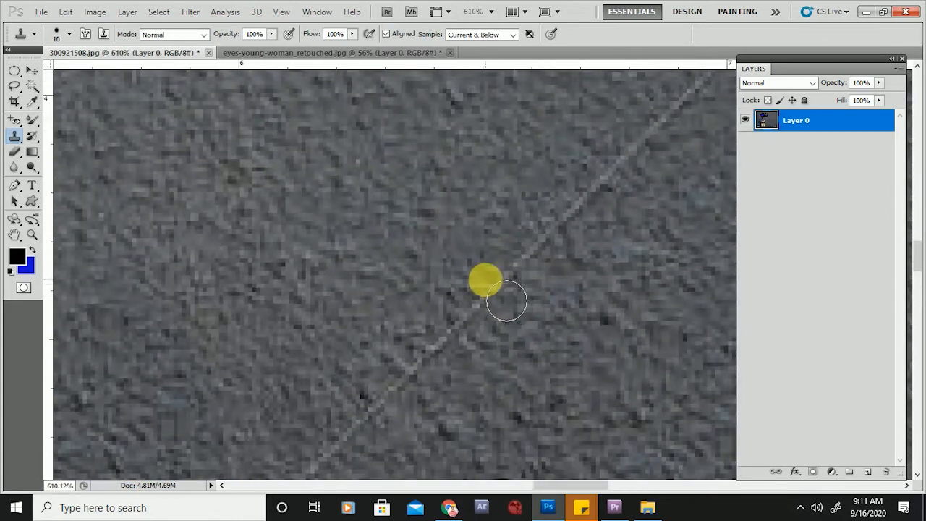
scroll(499, 293, "down", 6)
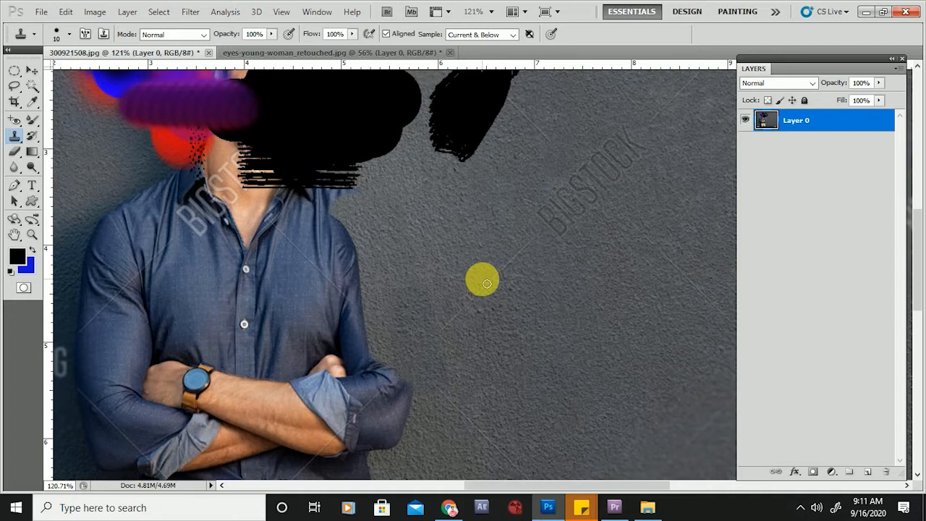
scroll(486, 283, "up", 4)
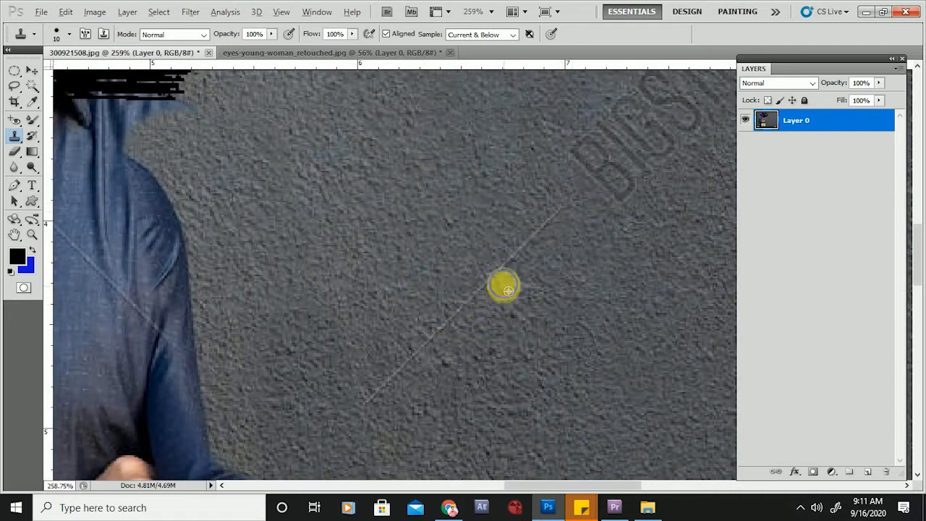
scroll(508, 288, "up", 2)
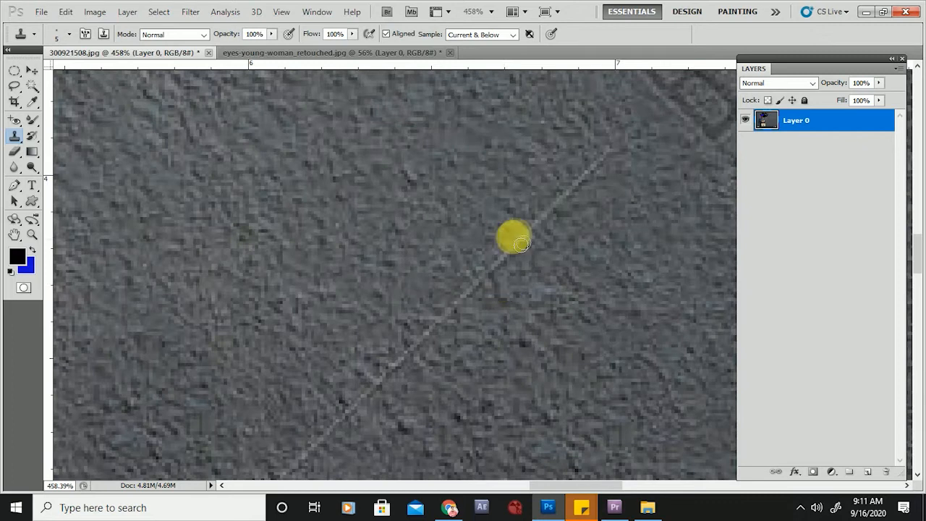
scroll(439, 311, "down", 3)
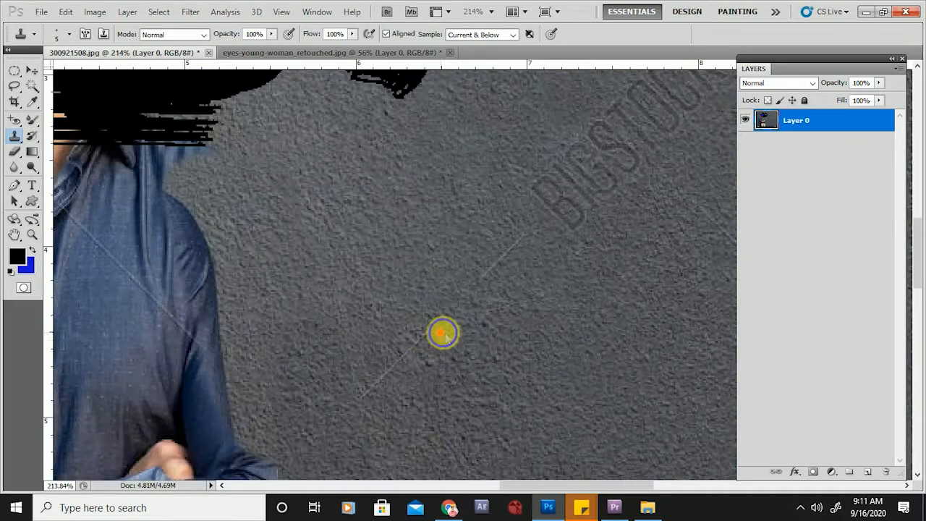
left_click_drag(428, 336, 378, 383)
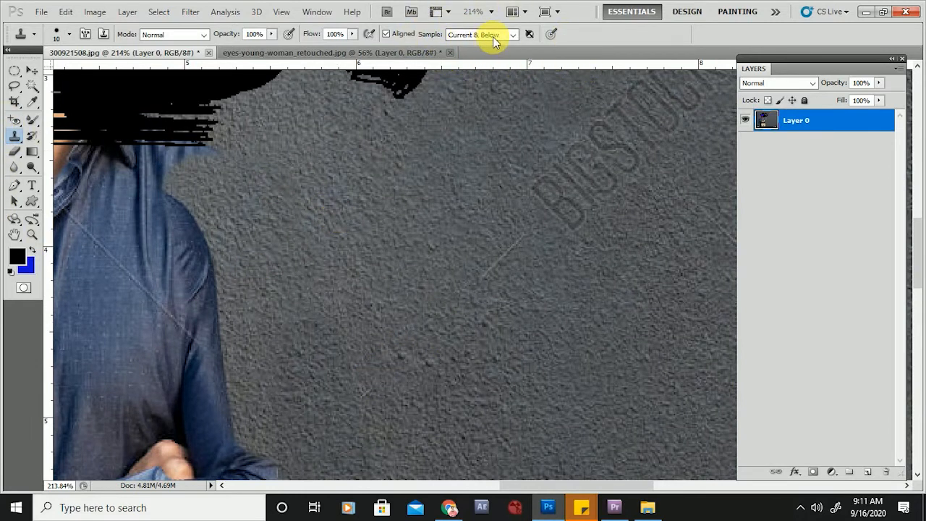
Set the Clone Stamp to sample only the current layer, add a new empty layer and try cloning on it
left_click(495, 39)
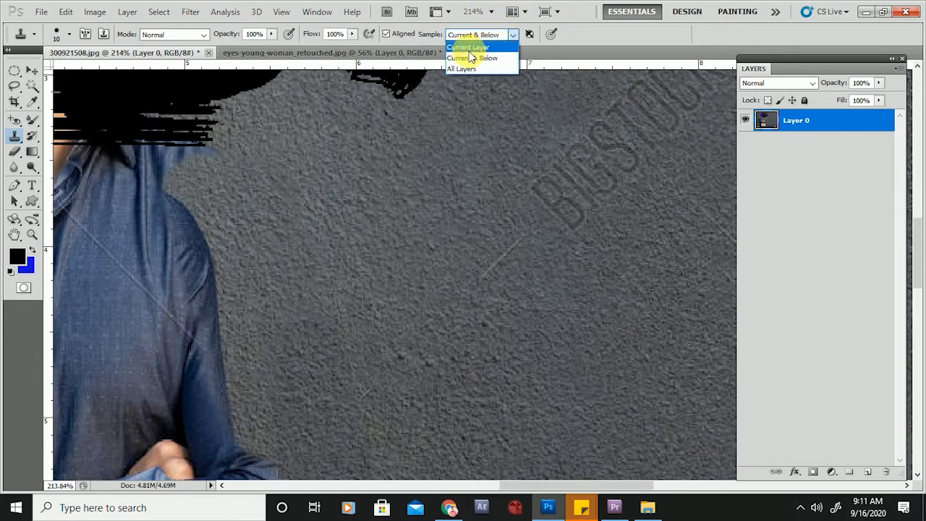
left_click(471, 47)
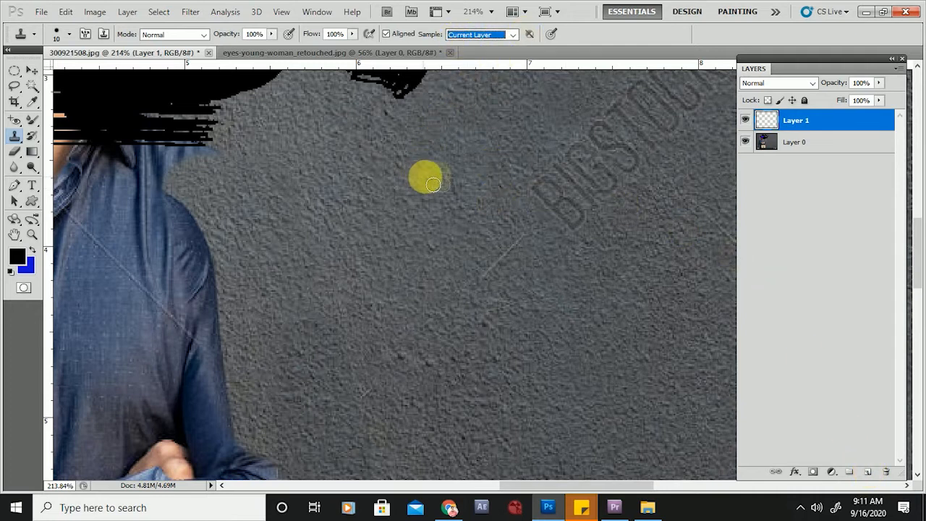
left_click(461, 170, "alt")
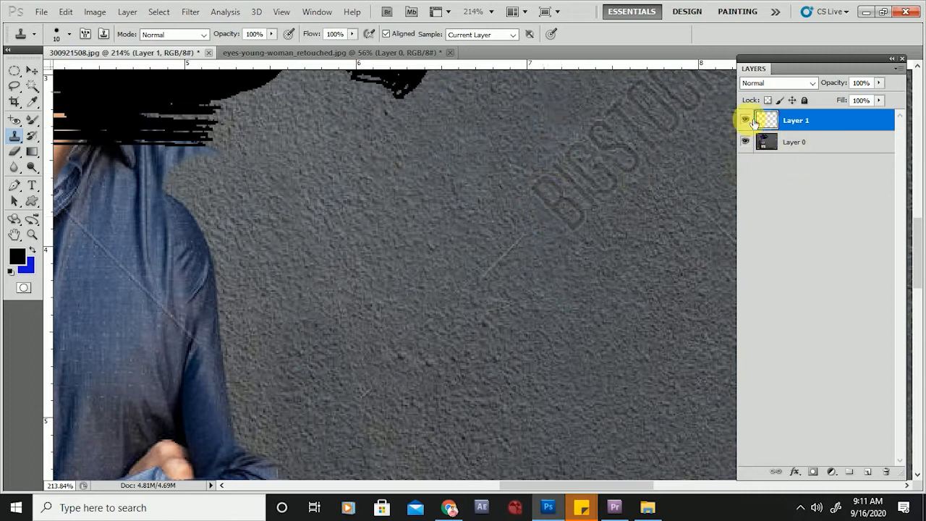
Select Layer 0 and clone wall texture over the start of the BIGSTOCK watermark beside the man
left_click(745, 120)
left_click(839, 142)
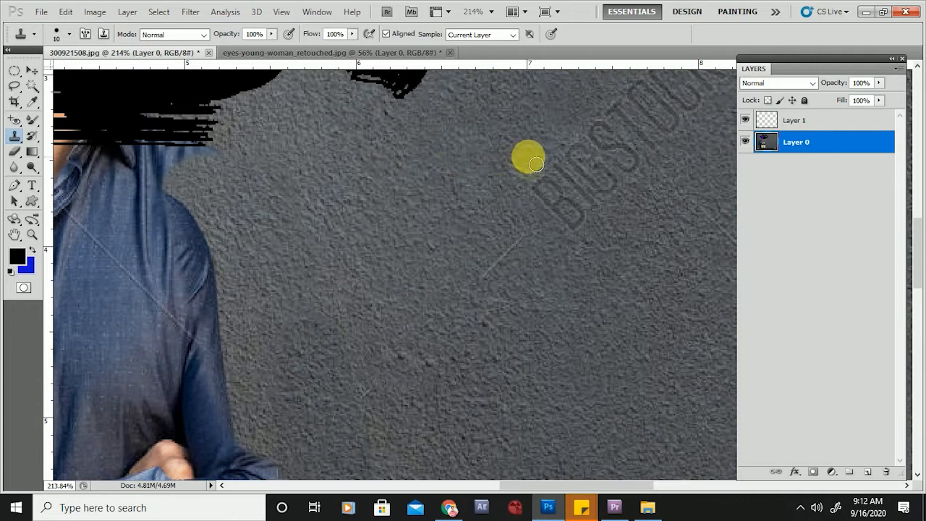
left_click_drag(557, 160, 545, 228)
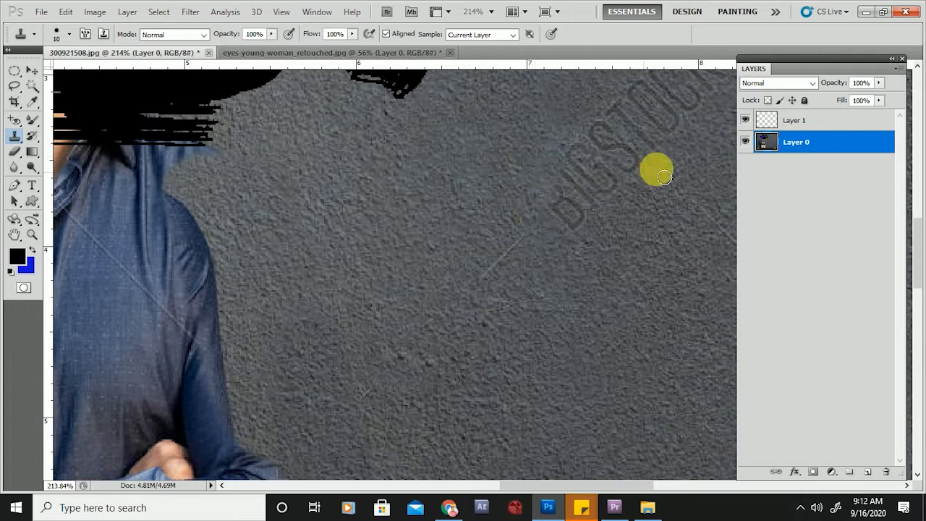
Clone onto Layer 1 with sampling set to Current & Below, and switch sampling to All Layers to pick a wall source
left_click(800, 128)
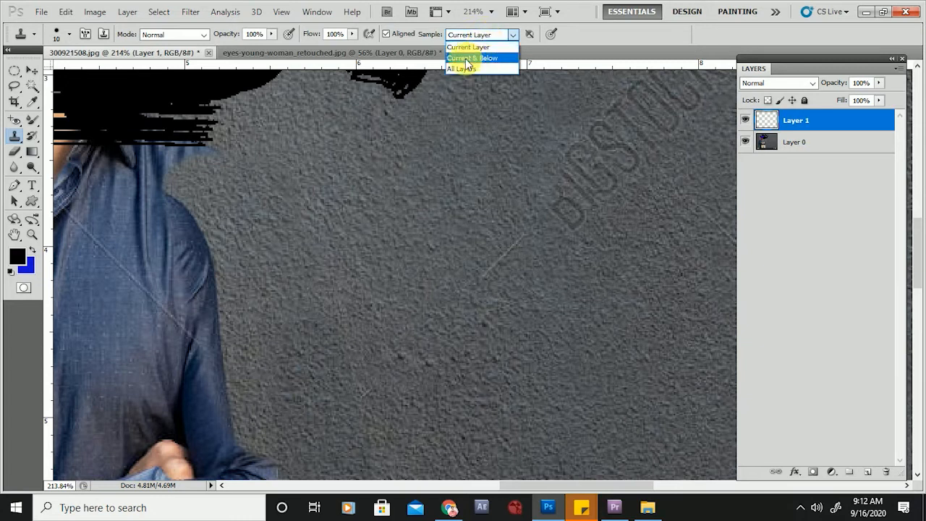
left_click(469, 58)
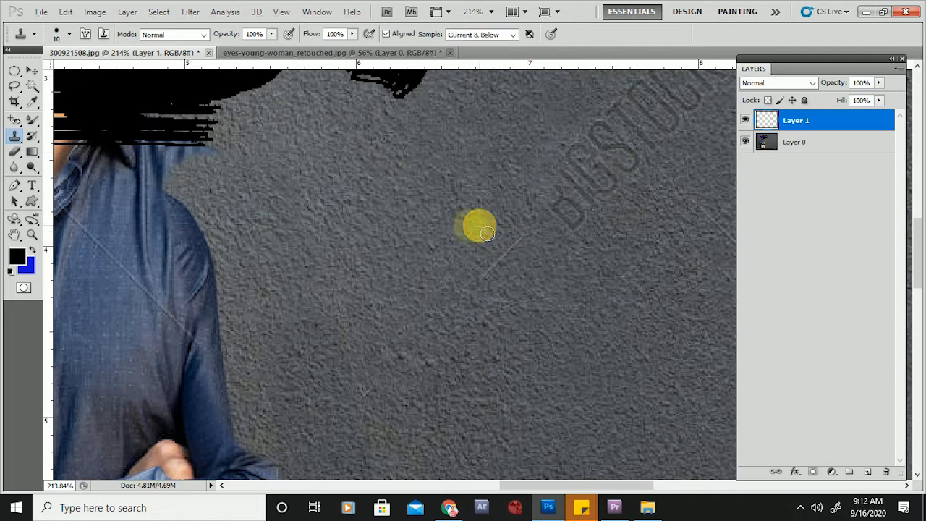
left_click(478, 34)
left_click(456, 68)
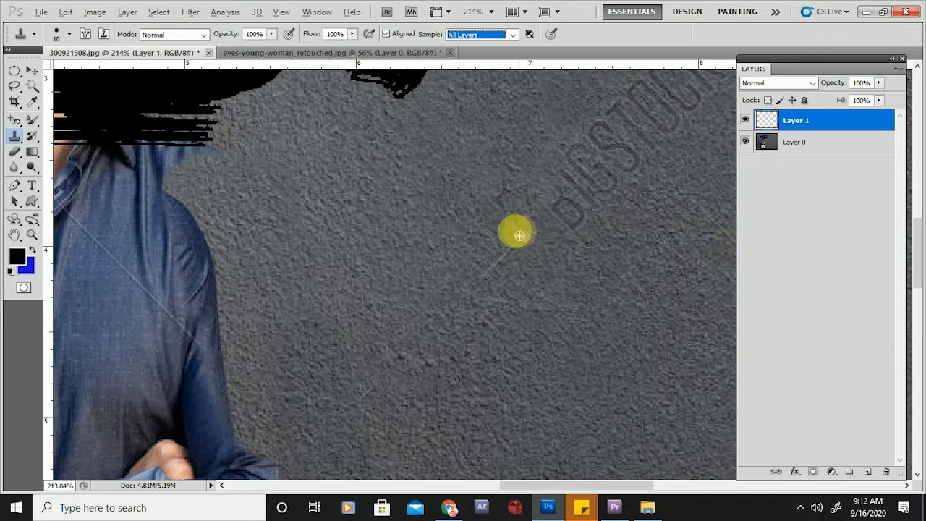
left_click(478, 220, "alt")
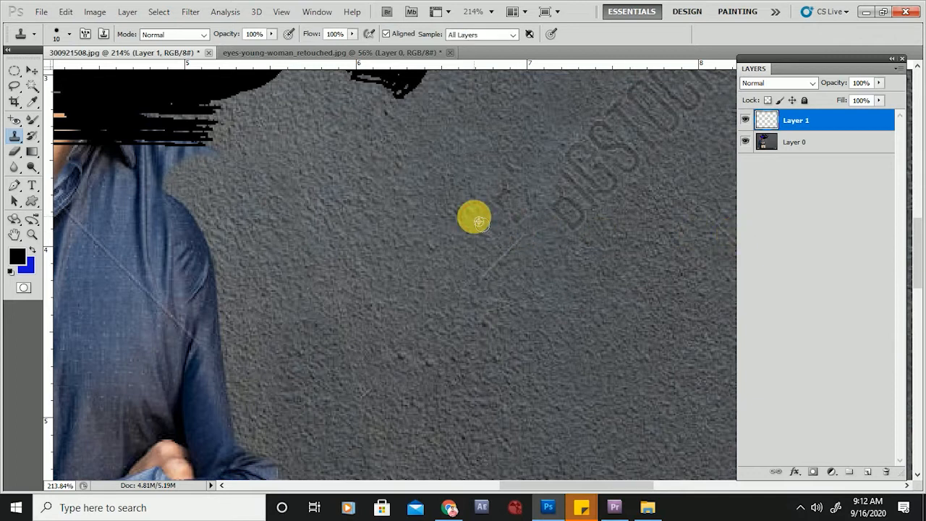
Choose the Pattern Stamp Tool and paint a diagonal 21 px stroke of the blue bubble pattern on the wall beside the man
left_click(15, 141)
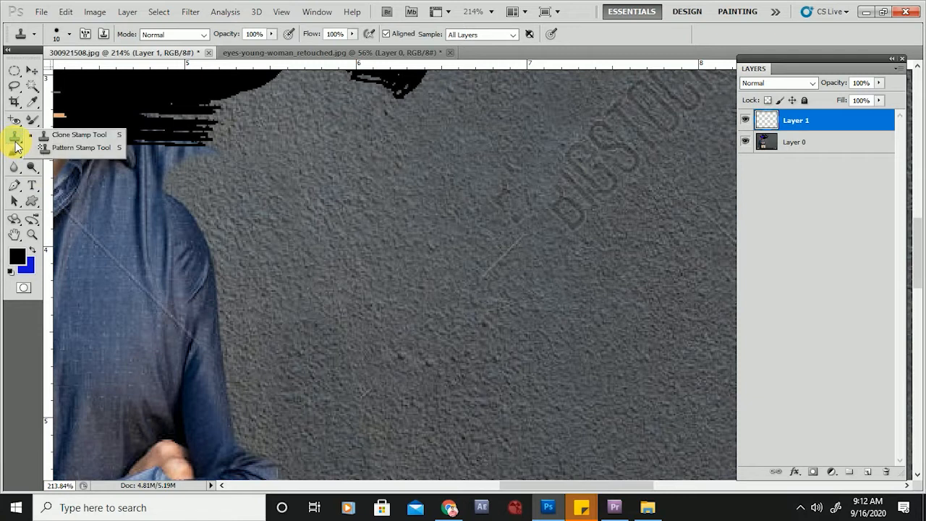
left_click(67, 148)
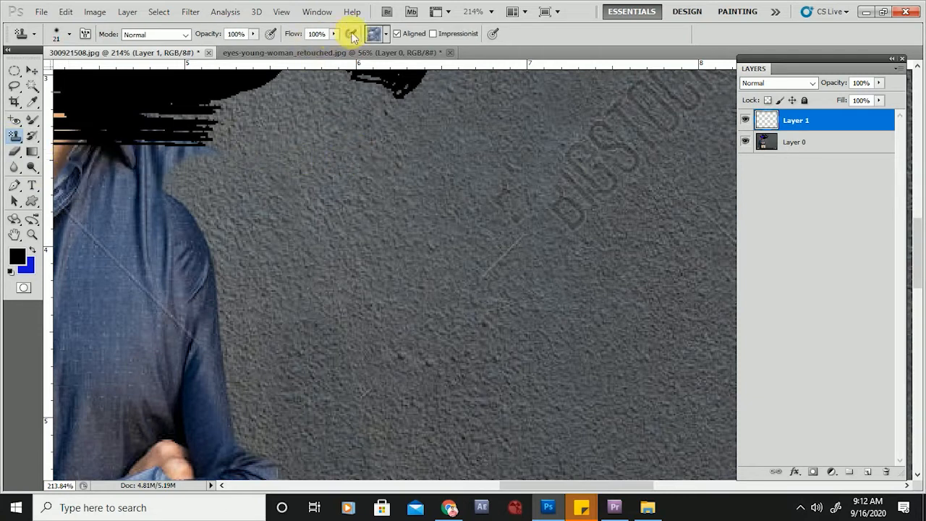
left_click(384, 34)
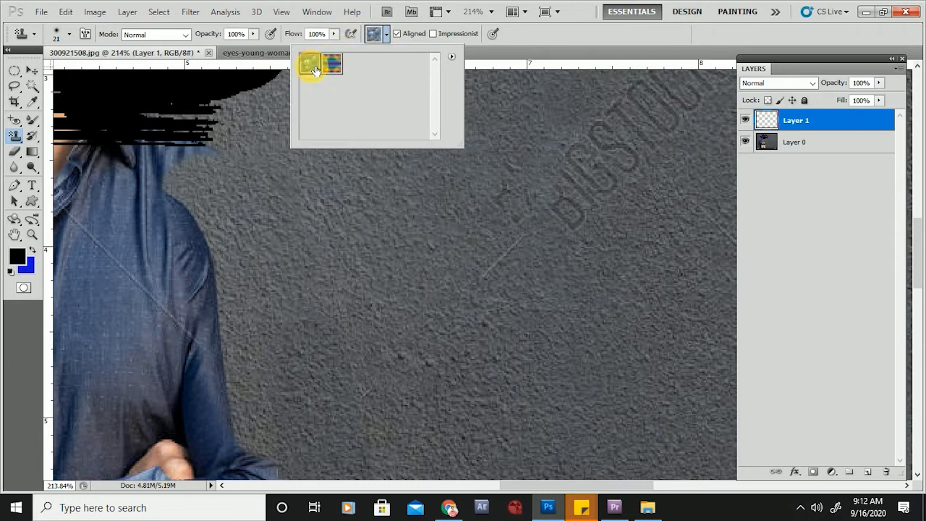
mouse_move(550, 181)
left_mouse_down()
mouse_move(356, 258)
mouse_move(499, 174)
left_mouse_up()
Switch to the rainbow striped pattern and paint a wide band over the bubble stroke up to the man's shoulder, enlarging the brush to 47 px
left_click(387, 34)
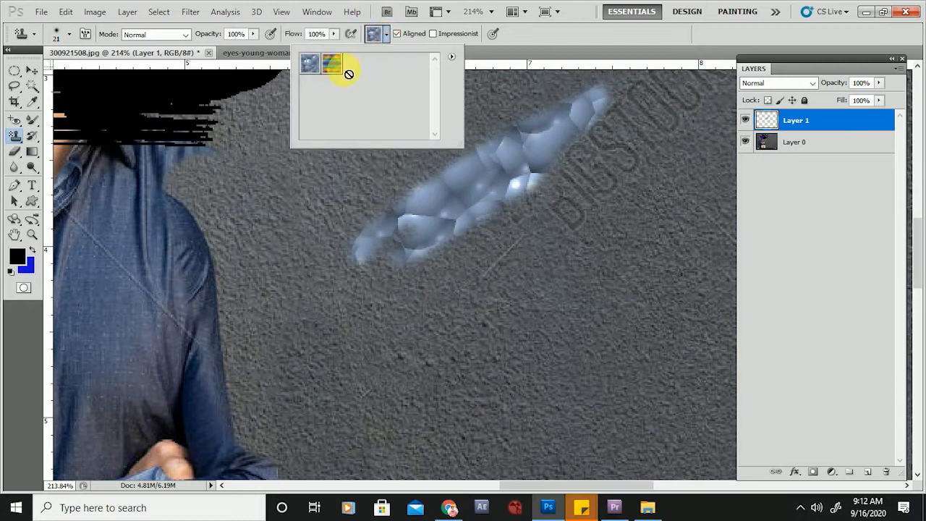
left_click(585, 103)
mouse_move(582, 107)
left_mouse_down()
mouse_move(422, 188)
mouse_move(511, 145)
mouse_move(361, 210)
mouse_move(435, 185)
mouse_move(321, 283)
mouse_move(400, 145)
mouse_move(303, 275)
mouse_move(446, 148)
mouse_move(329, 256)
left_mouse_up()
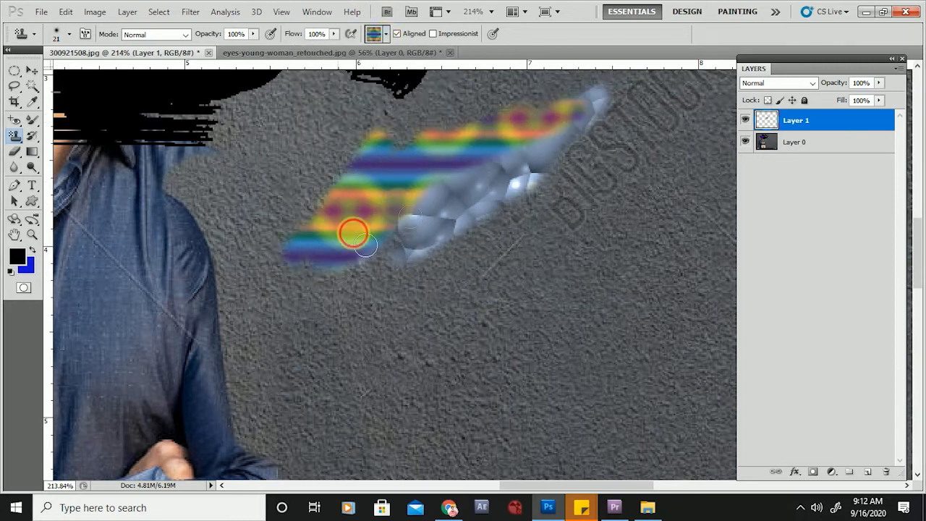
scroll(422, 192, "down", 5)
mouse_move(447, 206)
left_mouse_down()
mouse_move(332, 275)
mouse_move(351, 176)
mouse_move(398, 135)
mouse_move(369, 151)
mouse_move(326, 141)
mouse_move(440, 152)
mouse_move(412, 212)
mouse_move(547, 194)
left_mouse_up()
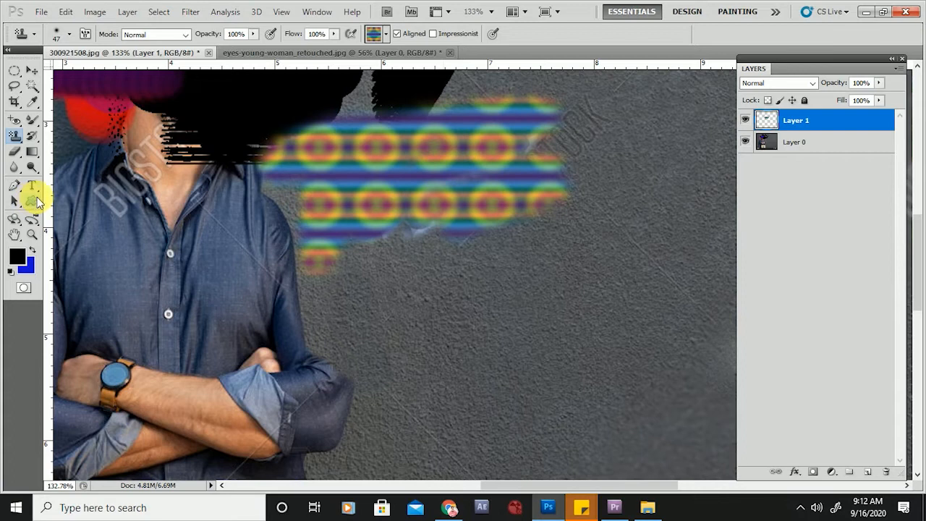
mouse_move(334, 241)
left_mouse_down()
mouse_move(282, 141)
mouse_move(322, 259)
left_mouse_up()
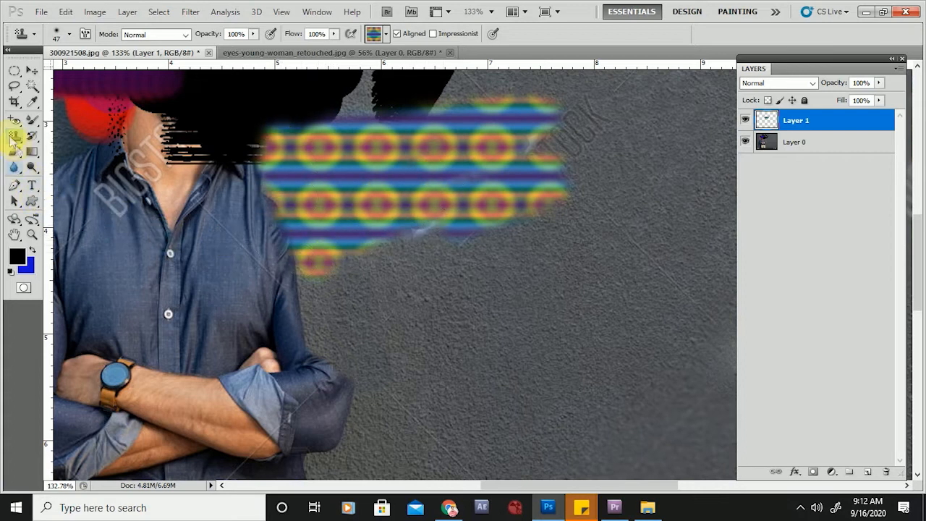
Use the History Brush Tool at 223 px on Layer 1 to restore the original photo over the pattern, paint strokes and man's face
right_click(31, 143)
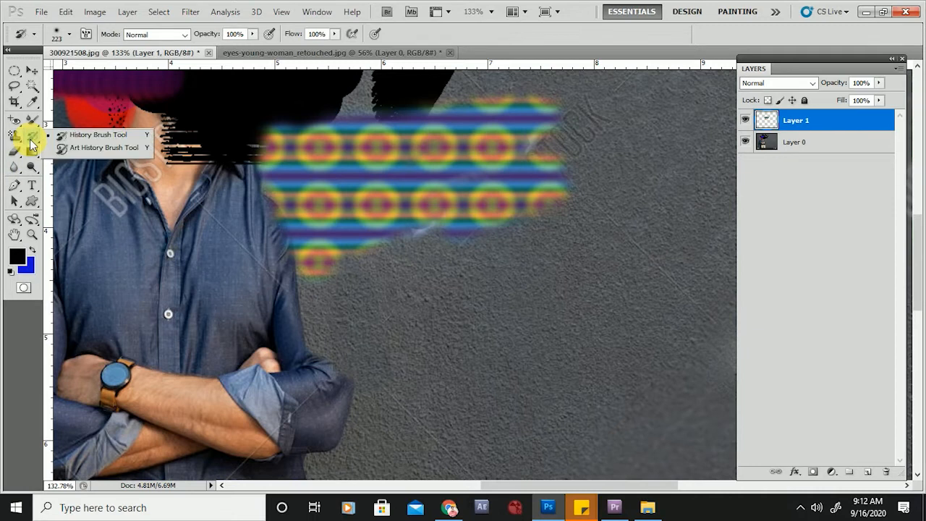
left_click(88, 139)
scroll(424, 240, "down", 5)
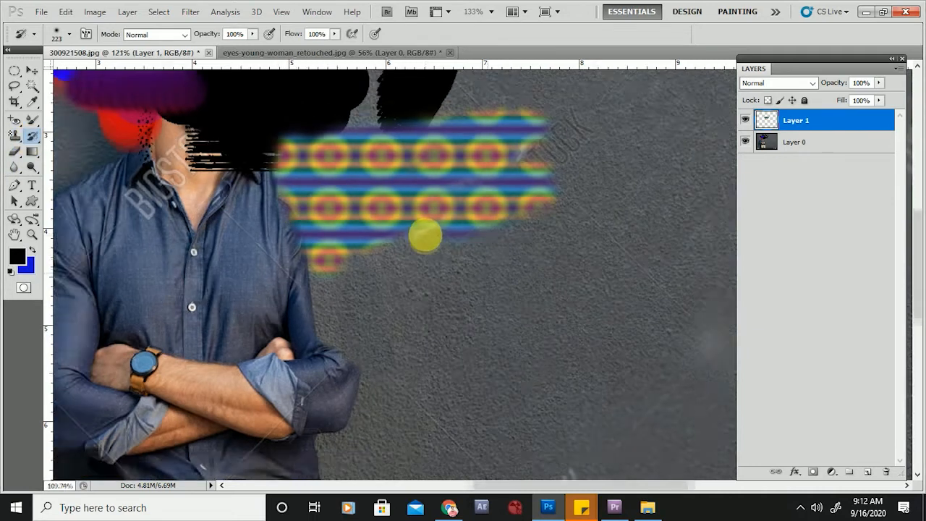
scroll(419, 223, "up", 3)
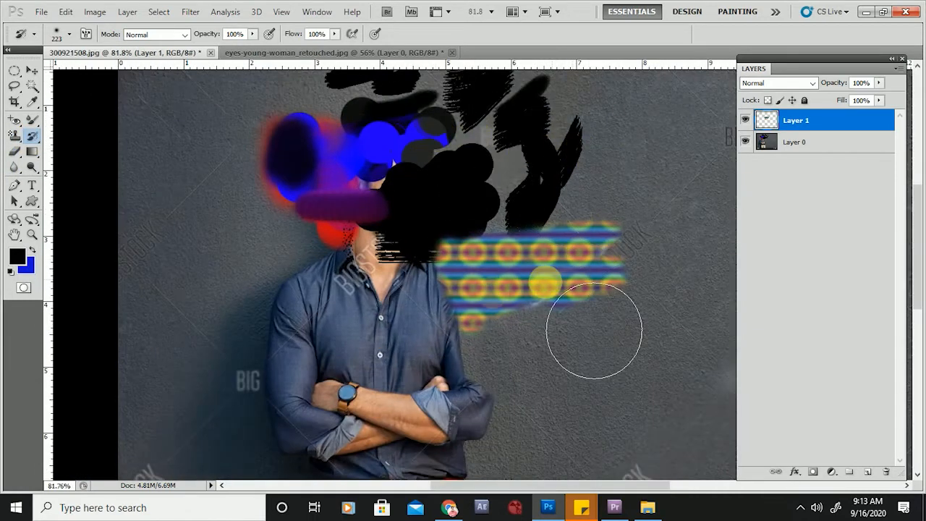
mouse_move(502, 340)
left_mouse_down()
mouse_move(406, 232)
mouse_move(490, 326)
mouse_move(542, 355)
mouse_move(439, 437)
mouse_move(603, 291)
mouse_move(571, 347)
mouse_move(372, 231)
mouse_move(577, 200)
mouse_move(611, 276)
left_mouse_up()
scroll(373, 311, "down", 4)
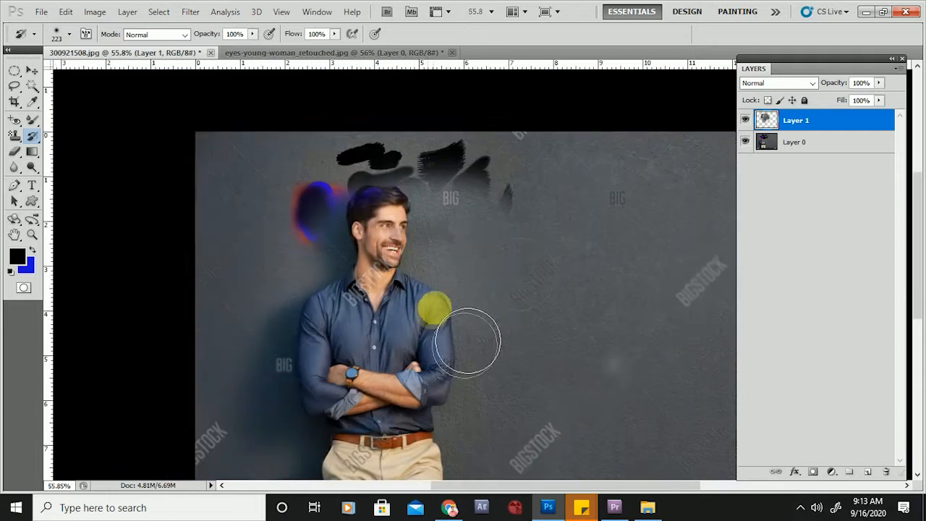
scroll(476, 239, "up", 3)
mouse_move(598, 205)
left_mouse_down()
mouse_move(270, 225)
mouse_move(568, 181)
mouse_move(357, 181)
mouse_move(434, 232)
mouse_move(576, 232)
mouse_move(176, 348)
mouse_move(554, 226)
mouse_move(234, 238)
mouse_move(608, 222)
mouse_move(259, 341)
mouse_move(655, 231)
mouse_move(242, 294)
mouse_move(117, 225)
left_mouse_up()
left_click(30, 134)
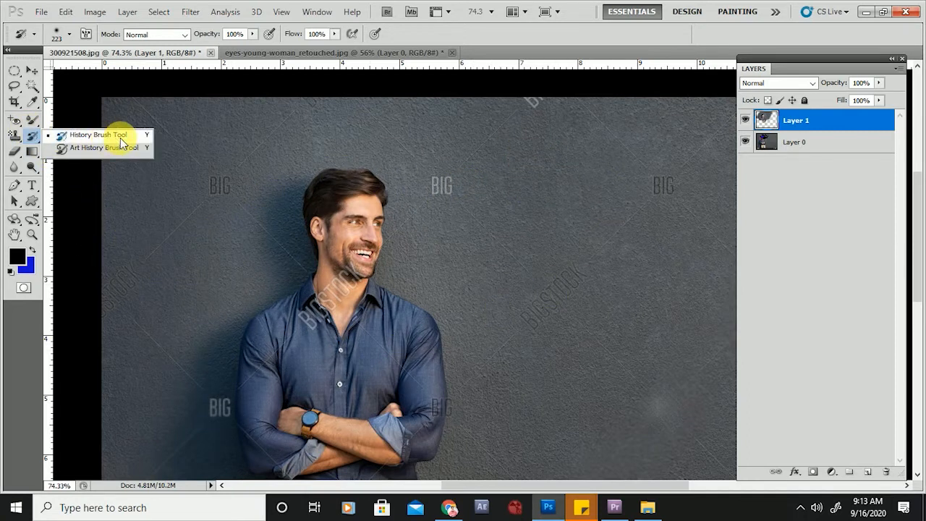
left_click(499, 185)
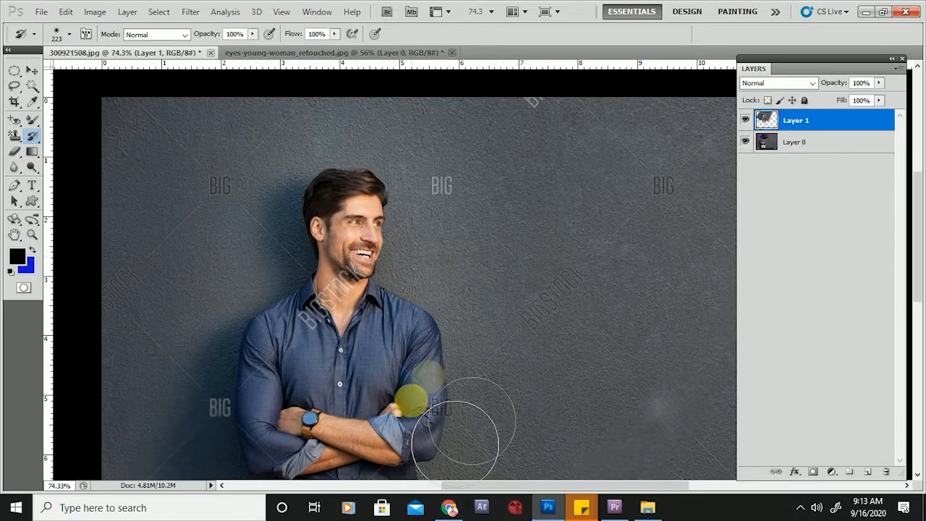
Toggle the visibility of Layer 1 and Layer 0 to examine the restored area against the painted photo beneath
left_click(746, 121)
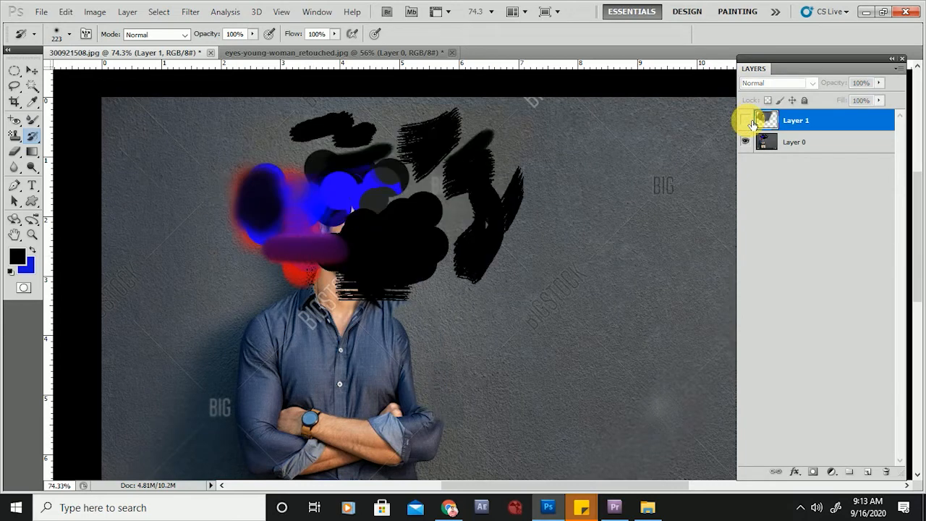
left_click(748, 143)
left_click(748, 144)
left_click(747, 143)
left_click(748, 144)
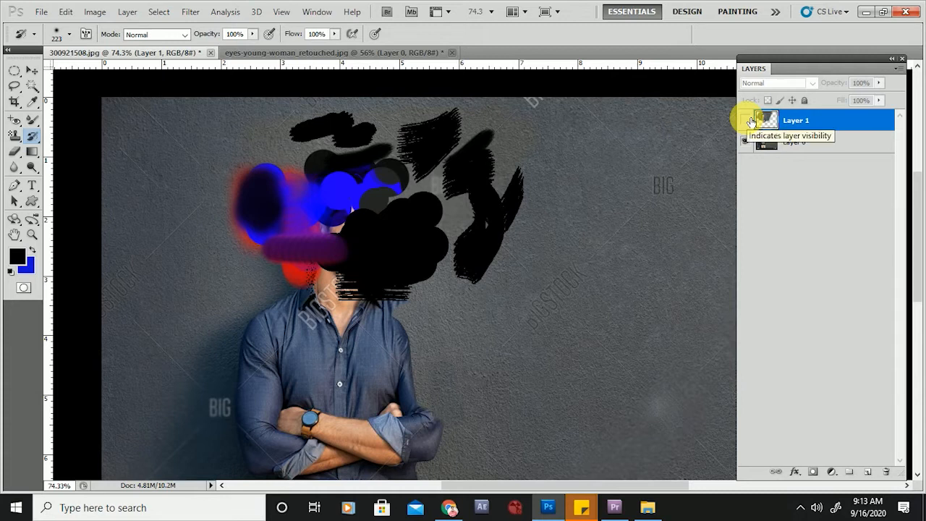
left_click(746, 142)
left_click(747, 121)
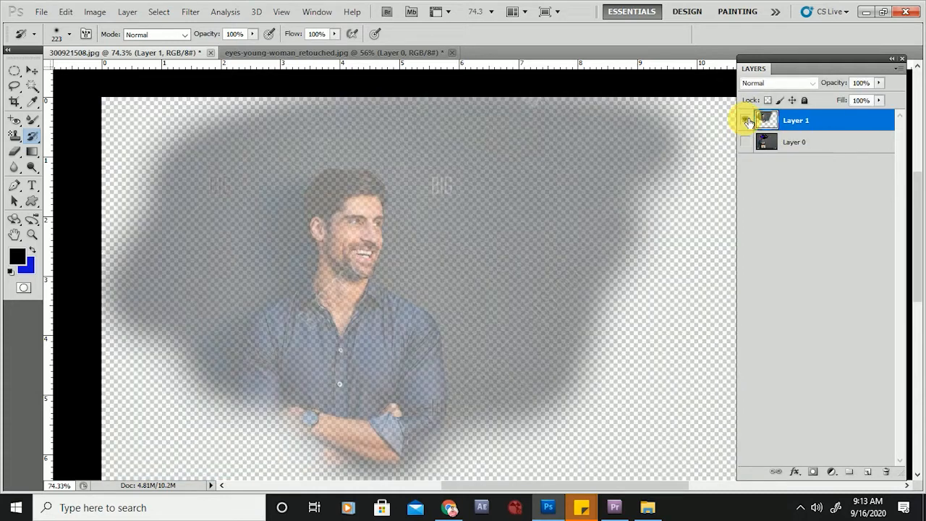
left_click(748, 121)
left_click(747, 121)
left_click(747, 121)
left_click(747, 121)
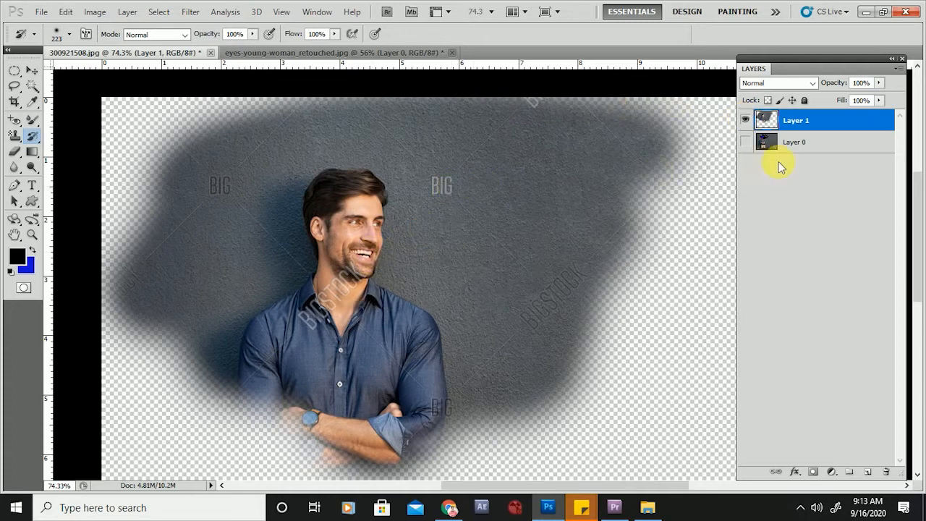
left_click(750, 143)
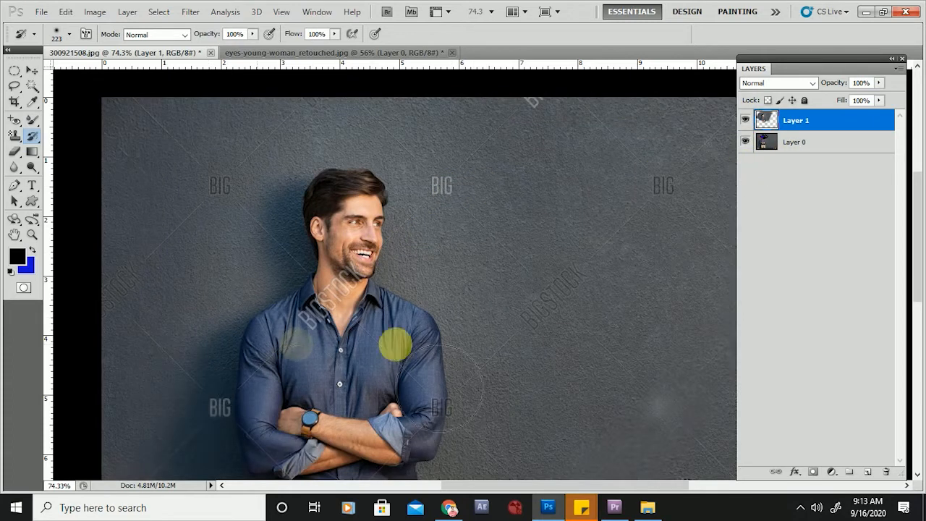
Paint with the 223 px History Brush on Layer 1 to restore further areas of the photo around the man
scroll(594, 204, "down", 5)
mouse_move(605, 264)
left_mouse_down()
mouse_move(487, 381)
mouse_move(745, 278)
mouse_move(475, 253)
mouse_move(699, 166)
mouse_move(88, 64)
left_mouse_up()
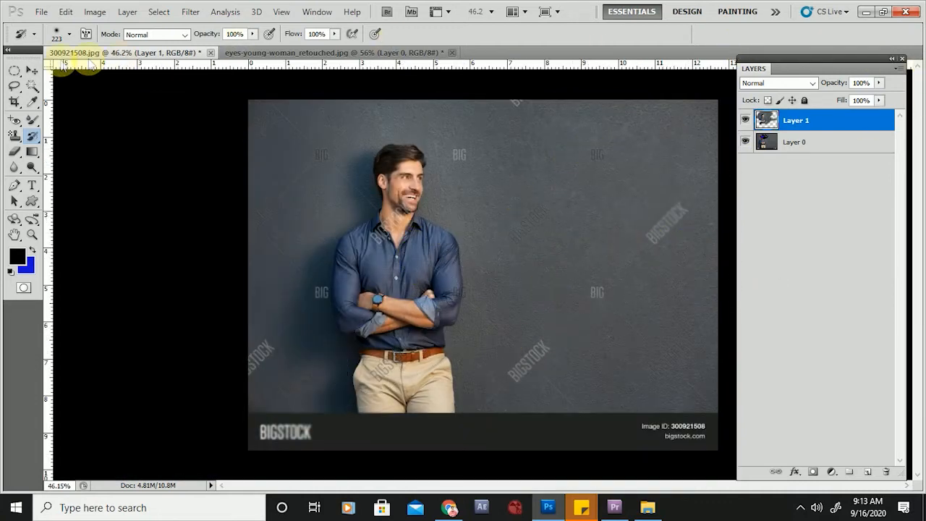
Switch to the Art History Brush Tool in Hue mode, hide Layer 1 and paint on Layer 0 over the man's face with the 21 px brush
left_click(31, 137)
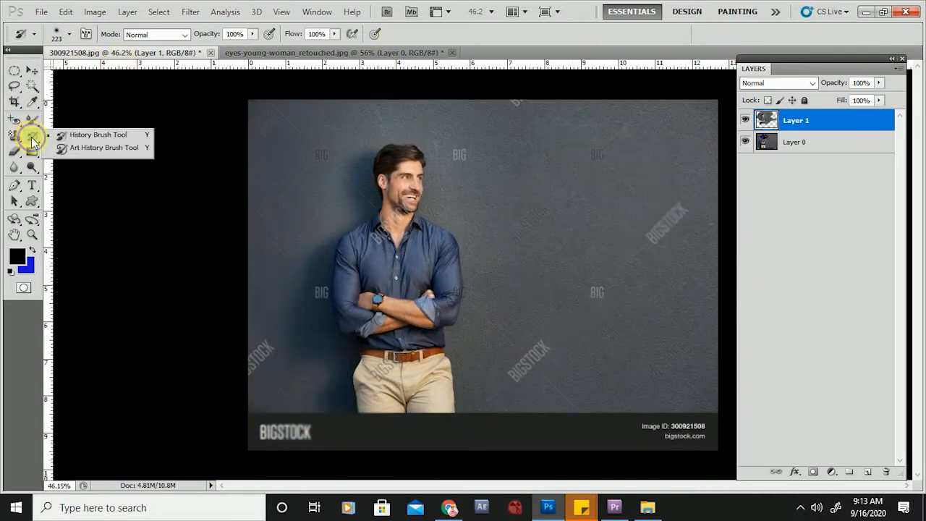
left_click(78, 148)
scroll(407, 166, "up", 5)
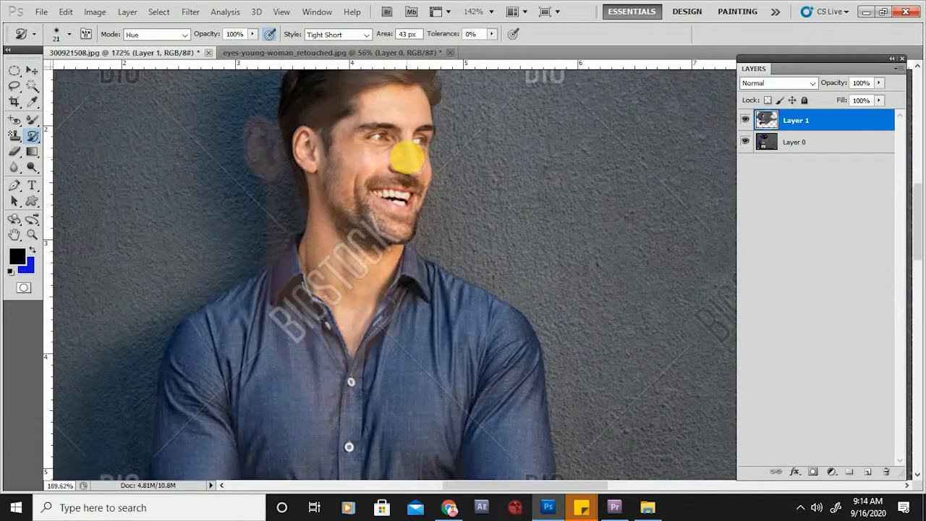
scroll(407, 158, "up", 3)
scroll(529, 289, "down", 4)
scroll(352, 116, "up", 5)
scroll(479, 246, "up", 2)
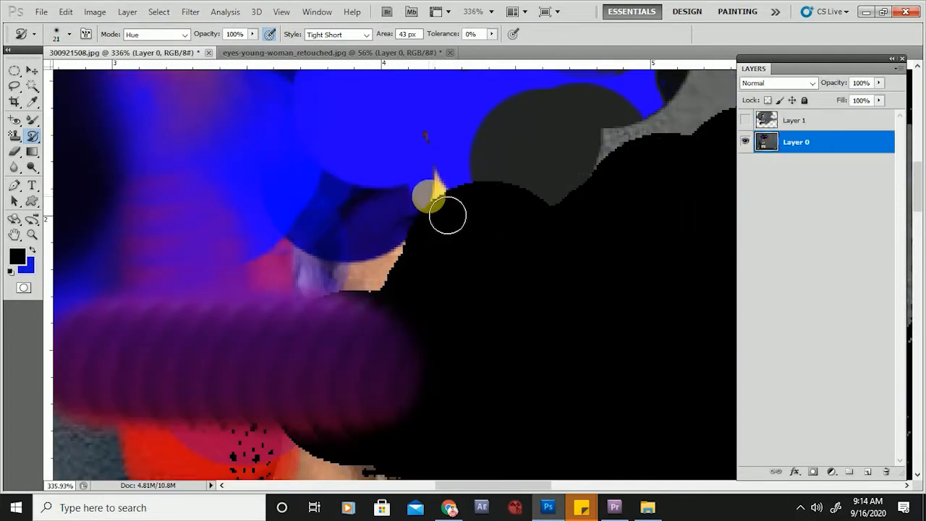
scroll(435, 200, "down", 4)
left_click(427, 182)
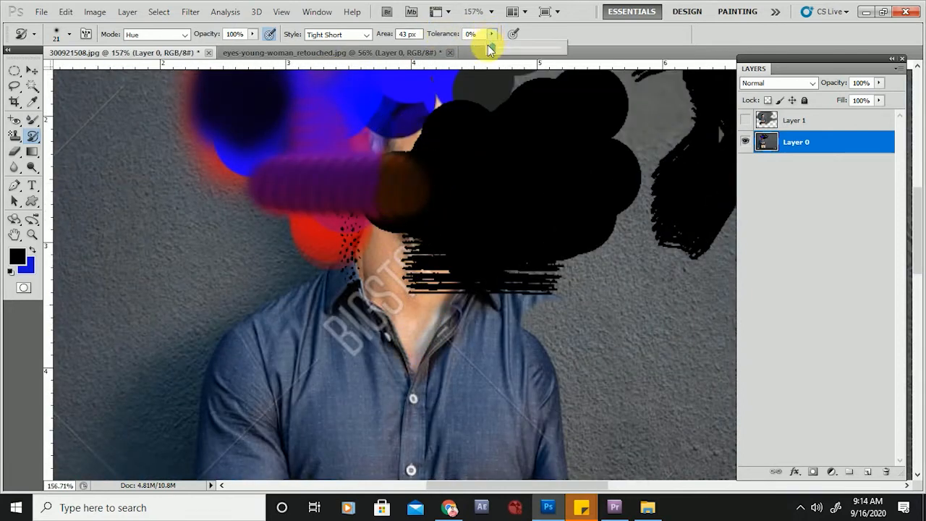
Set the tolerance to 100% and the area to 48 px, paint over the shirt collar, and keep the Tight Short style
left_click(389, 304)
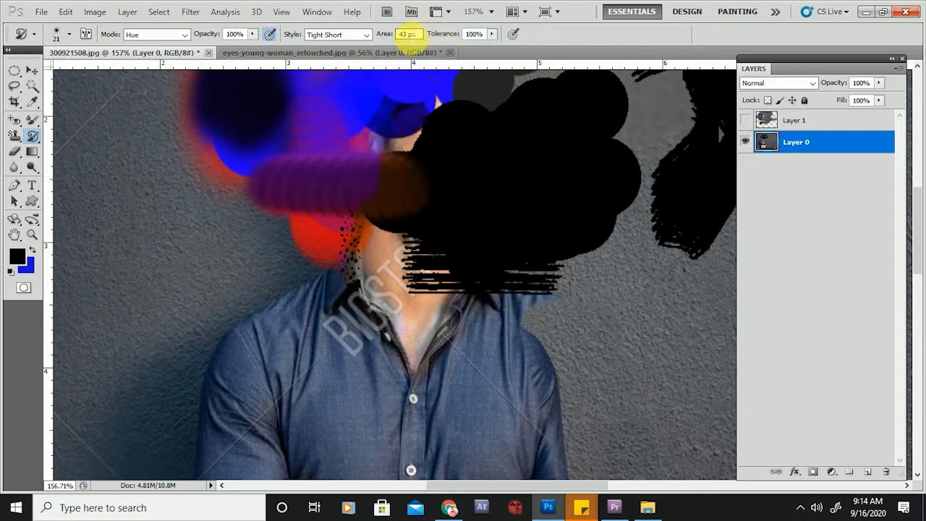
left_click(329, 37)
left_click(324, 48)
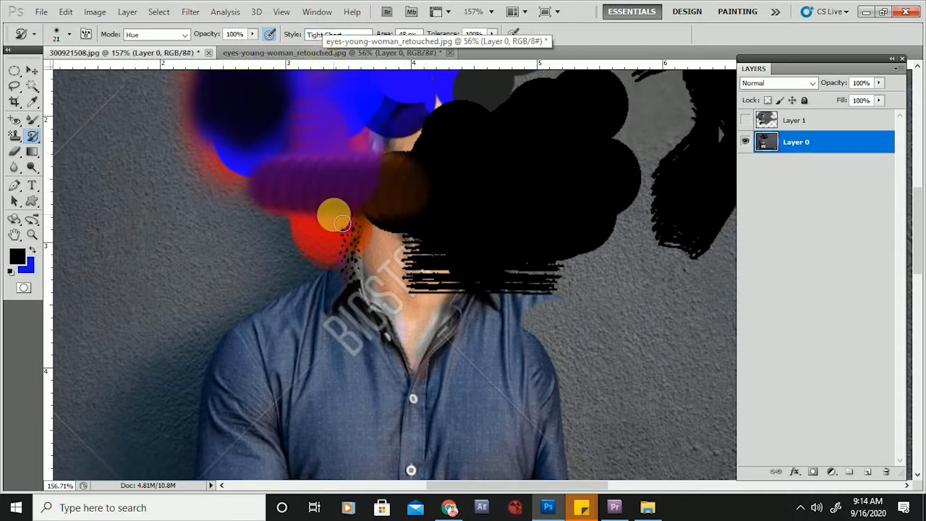
Enlarge the Art History Brush to 116 px and paint in Hue mode over the coloured face strokes, neck and upper shirt
scroll(334, 217, "down", 2)
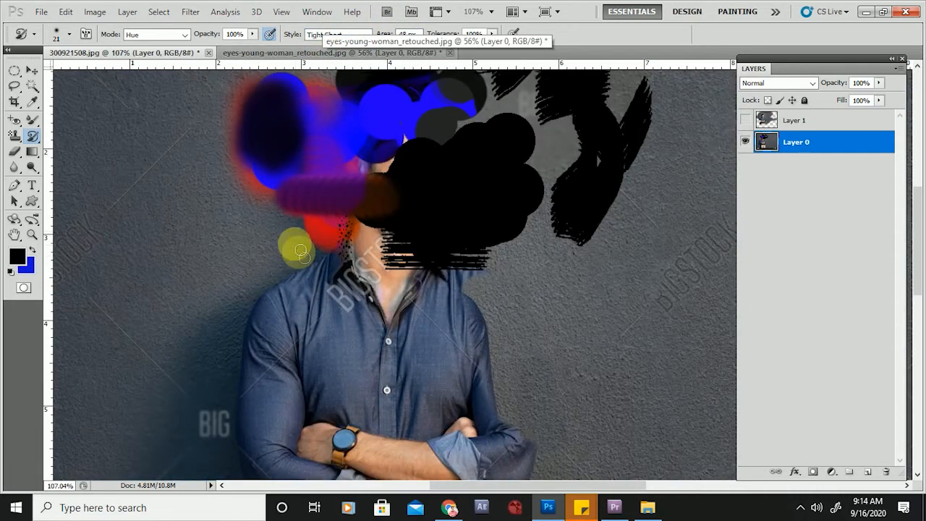
mouse_move(298, 231)
left_mouse_down()
mouse_move(322, 233)
mouse_move(361, 262)
mouse_move(328, 199)
mouse_move(292, 311)
mouse_move(416, 147)
mouse_move(403, 179)
mouse_move(334, 241)
mouse_move(423, 150)
left_mouse_up()
scroll(423, 149, "down", 2)
mouse_move(413, 190)
left_mouse_down()
mouse_move(356, 176)
mouse_move(331, 202)
mouse_move(310, 189)
left_mouse_up()
scroll(319, 278, "up", 2)
mouse_move(318, 279)
left_mouse_down()
mouse_move(351, 249)
mouse_move(405, 286)
mouse_move(427, 242)
mouse_move(382, 264)
mouse_move(362, 205)
mouse_move(371, 230)
mouse_move(176, 233)
left_mouse_up()
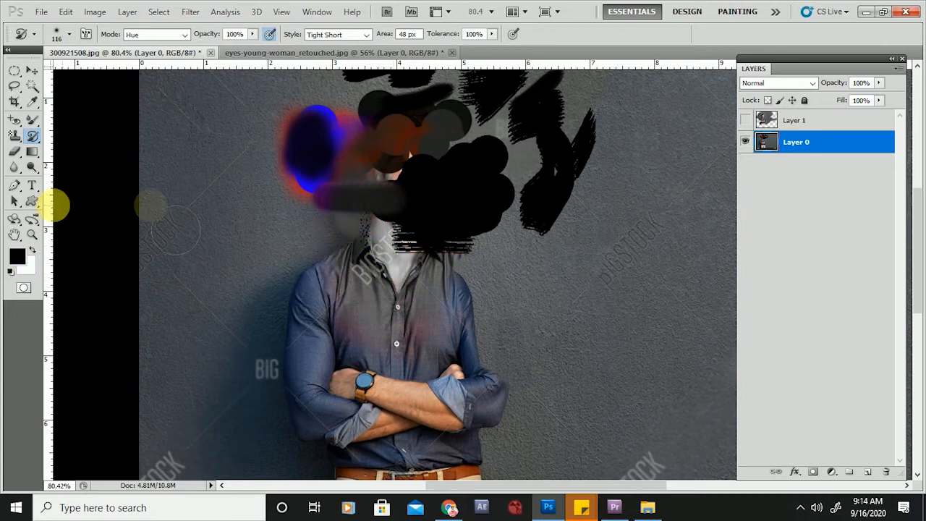
Reselect the Art History Brush Tool and paint in Hue mode over the crossed arms, lower shirt and belt
right_click(32, 135)
left_click(103, 148)
mouse_move(155, 175)
left_mouse_down()
mouse_move(189, 175)
mouse_move(463, 348)
mouse_move(513, 269)
mouse_move(382, 372)
mouse_move(352, 326)
mouse_move(500, 202)
left_mouse_up()
scroll(383, 384, "up", 3)
scroll(327, 331, "down", 2)
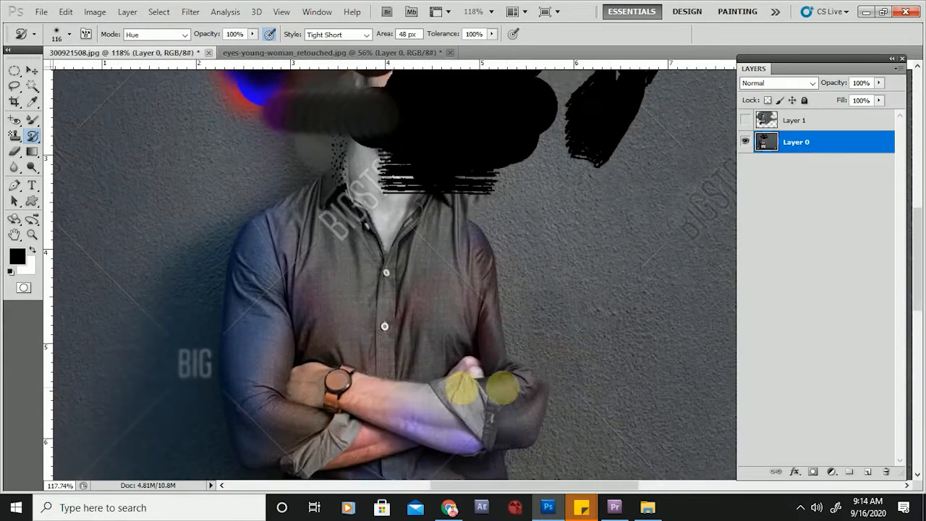
scroll(424, 407, "down", 2)
scroll(424, 408, "up", 2)
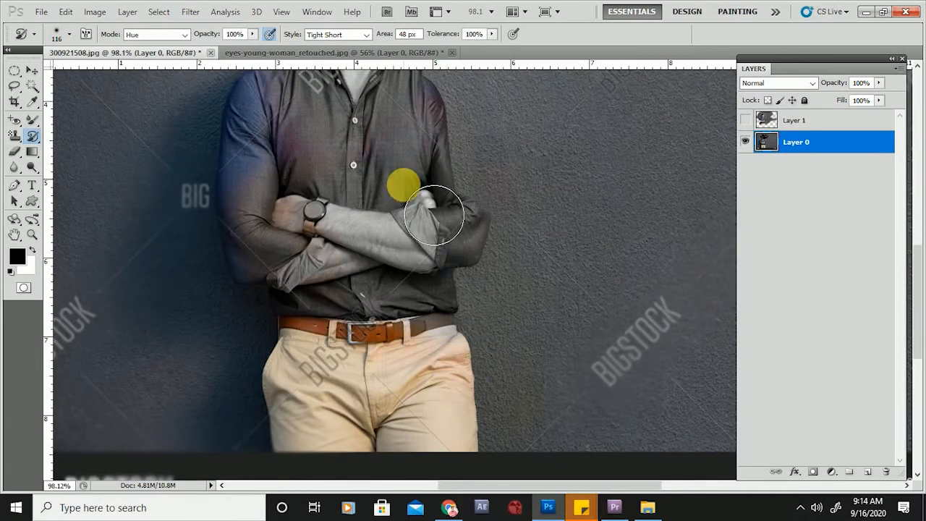
Set the Art History Brush style to Dab and its mode to Normal
left_click(319, 36)
left_click(320, 97)
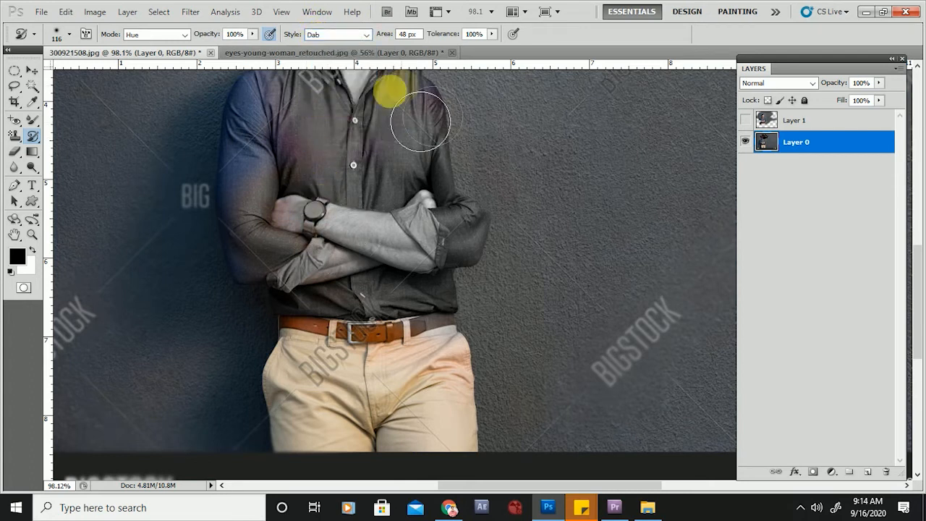
left_click(160, 34)
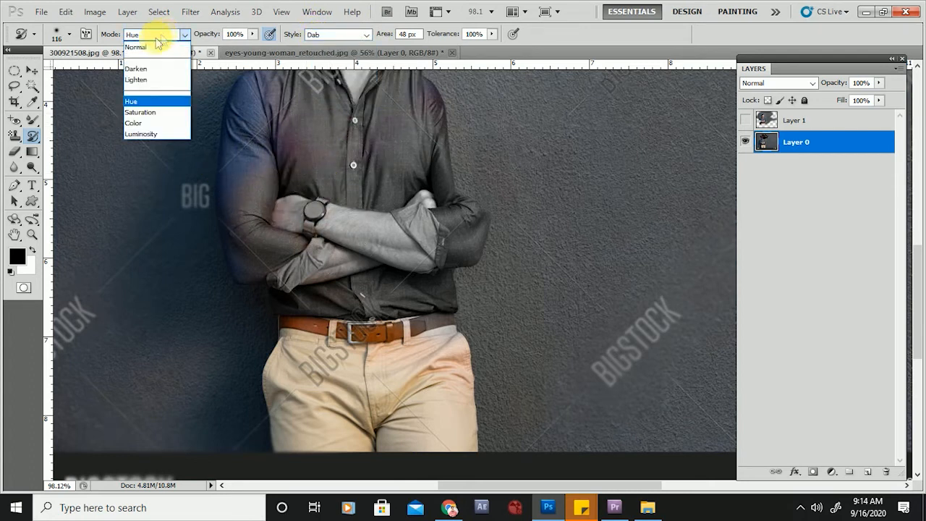
left_click(146, 48)
Paint Dab-style strokes in Normal mode over the crossed arms and shirt collar, reducing the brush to 62 px
left_click(311, 128)
left_click(337, 155)
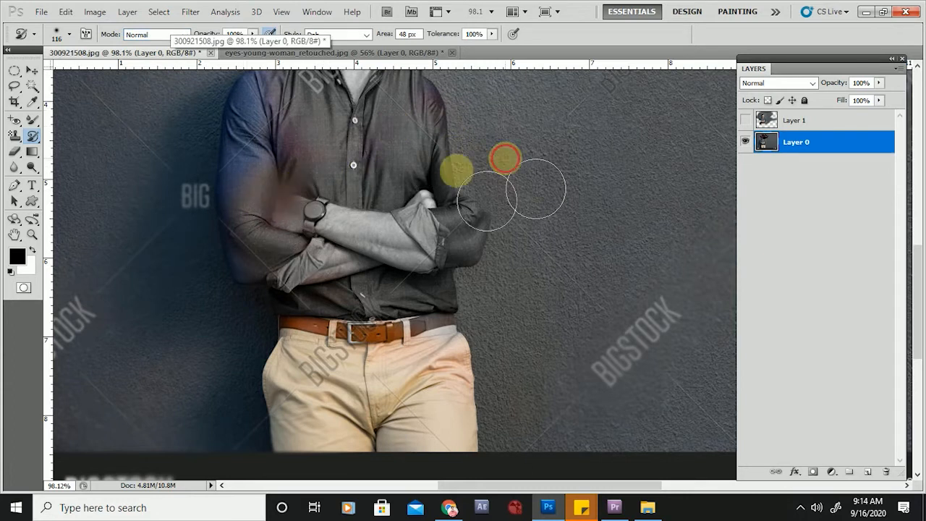
mouse_move(456, 185)
left_mouse_down()
mouse_move(293, 204)
mouse_move(286, 238)
mouse_move(327, 210)
mouse_move(365, 206)
left_mouse_up()
scroll(375, 278, "down", 3)
mouse_move(373, 250)
left_mouse_down()
mouse_move(385, 186)
mouse_move(397, 153)
mouse_move(401, 205)
mouse_move(370, 212)
mouse_move(393, 175)
left_mouse_up()
scroll(390, 216, "down", 2)
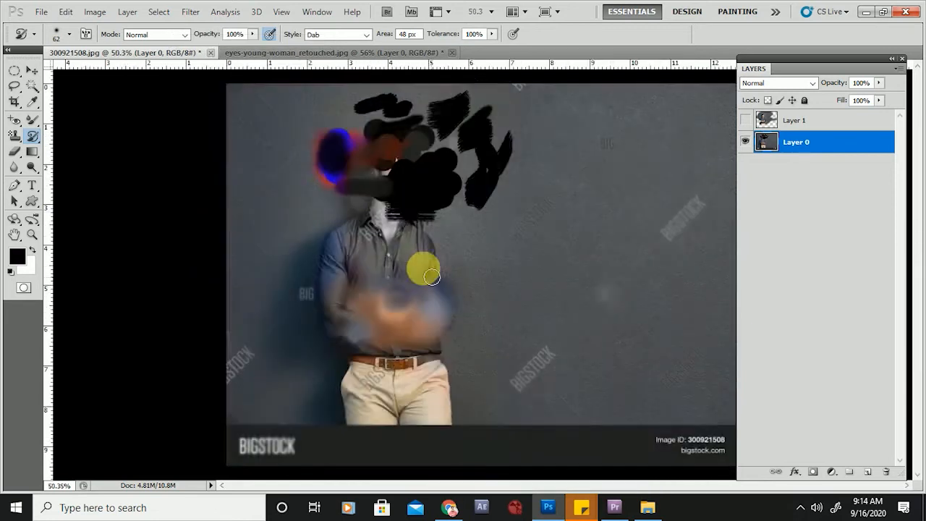
scroll(382, 207, "up", 3)
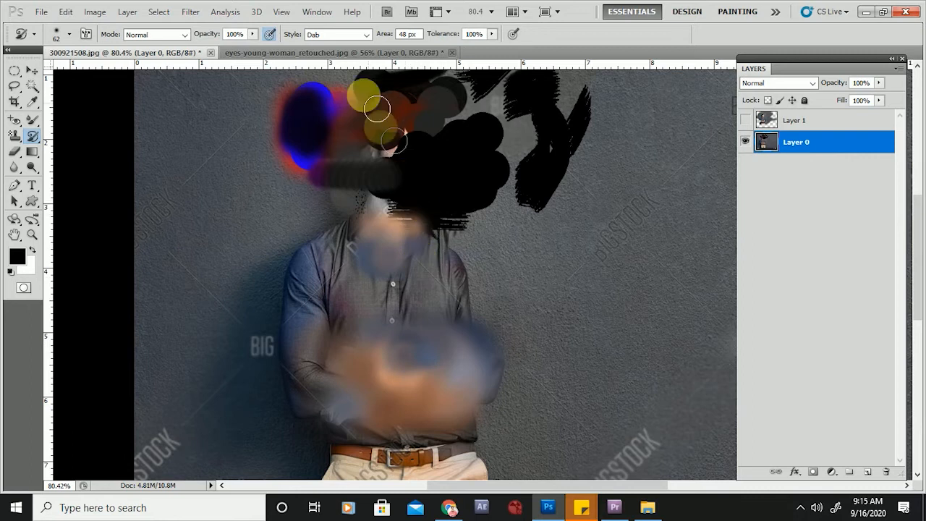
Switch the style to Tight Short and paint with the 62 px brush over the face, neck, chest and arms
left_click(344, 35)
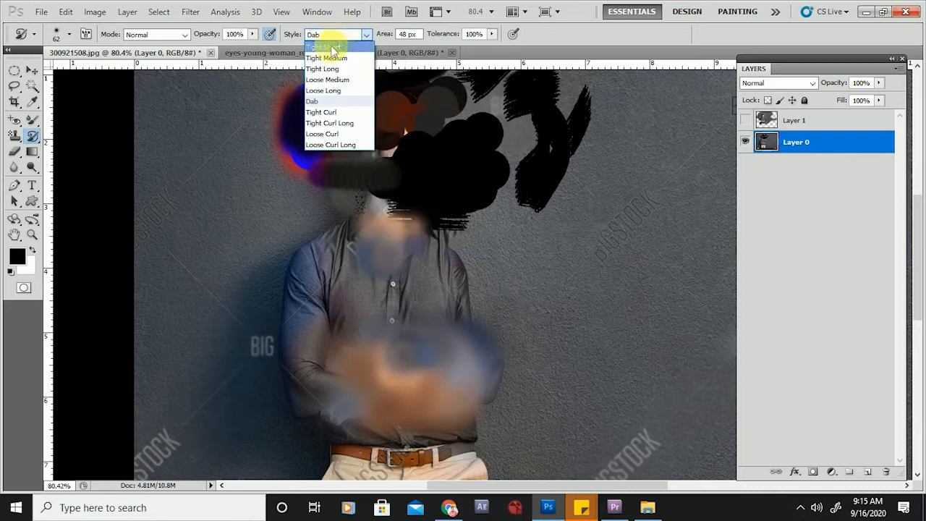
left_click(329, 47)
mouse_move(405, 337)
left_mouse_down()
mouse_move(423, 298)
mouse_move(399, 273)
mouse_move(375, 272)
mouse_move(401, 128)
mouse_move(401, 207)
mouse_move(421, 333)
mouse_move(418, 290)
mouse_move(445, 283)
mouse_move(440, 369)
mouse_move(424, 345)
mouse_move(415, 257)
mouse_move(440, 336)
mouse_move(447, 280)
mouse_move(462, 325)
mouse_move(471, 250)
mouse_move(482, 334)
mouse_move(467, 258)
mouse_move(477, 270)
mouse_move(473, 365)
mouse_move(449, 277)
mouse_move(463, 267)
mouse_move(481, 346)
mouse_move(481, 213)
mouse_move(310, 257)
left_mouse_up()
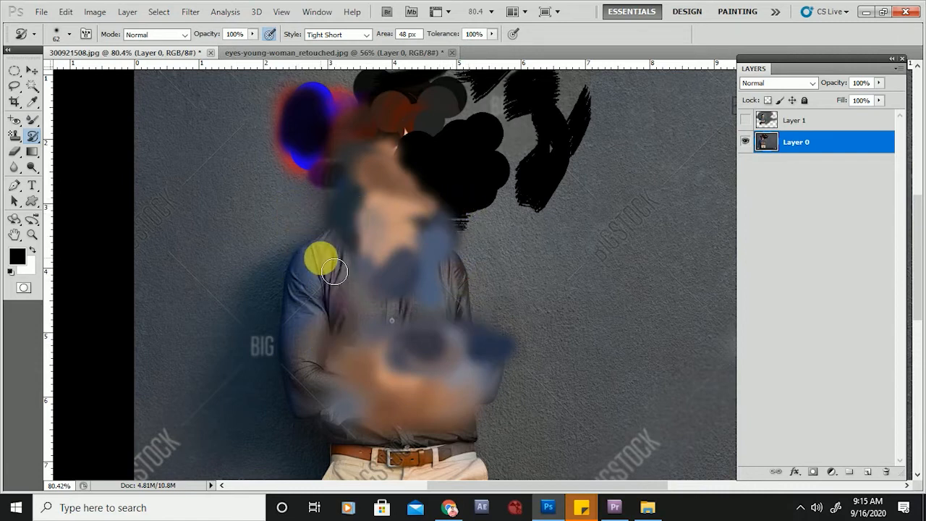
mouse_move(317, 255)
left_mouse_down()
mouse_move(291, 327)
mouse_move(313, 264)
mouse_move(345, 218)
mouse_move(315, 271)
mouse_move(307, 317)
mouse_move(341, 181)
mouse_move(332, 284)
mouse_move(310, 335)
mouse_move(347, 250)
mouse_move(353, 352)
mouse_move(331, 235)
mouse_move(308, 311)
left_mouse_up()
Reduce the Art History Brush to 5 px and paint a small mark on the shirt near the man's shoulder
scroll(322, 244, "up", 5)
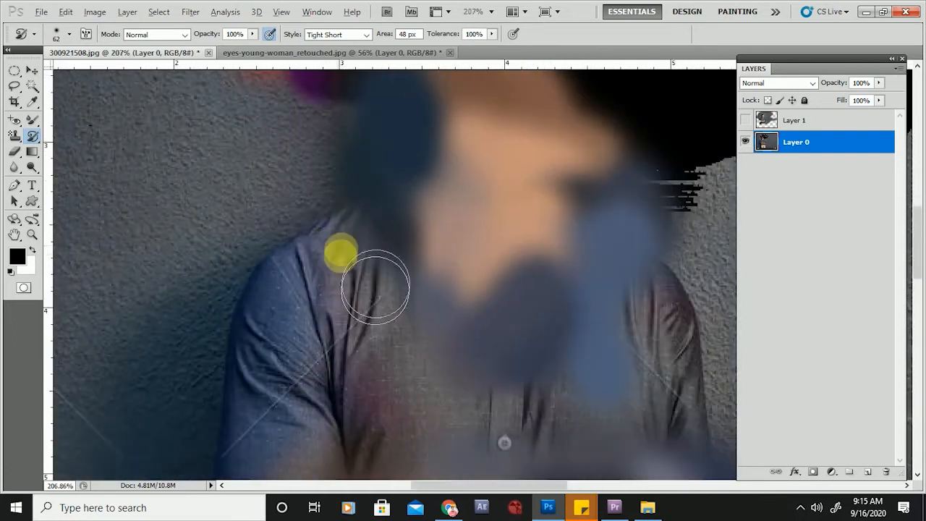
right_click(370, 234, "alt")
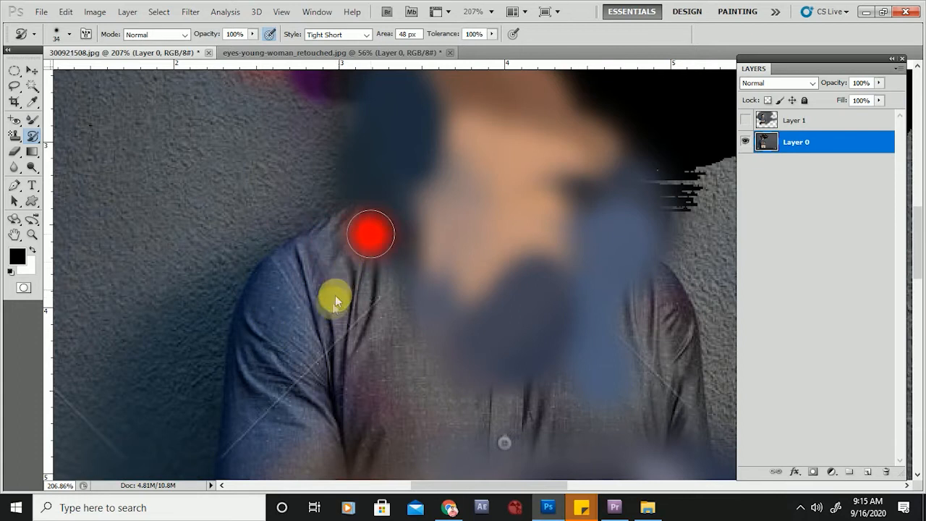
scroll(311, 338, "up", 5)
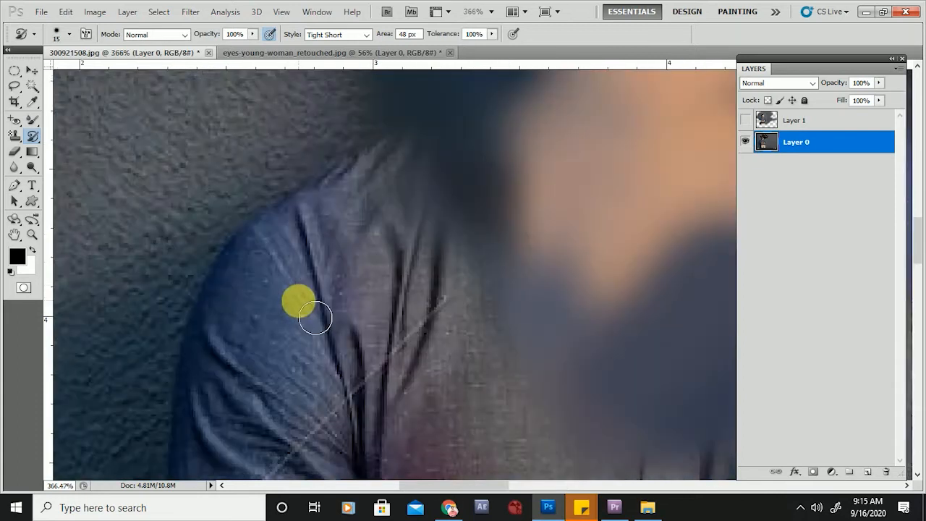
right_click(355, 232, "alt")
scroll(322, 323, "up", 3)
right_click(376, 273, "alt")
scroll(335, 353, "down", 3)
scroll(337, 241, "up", 3)
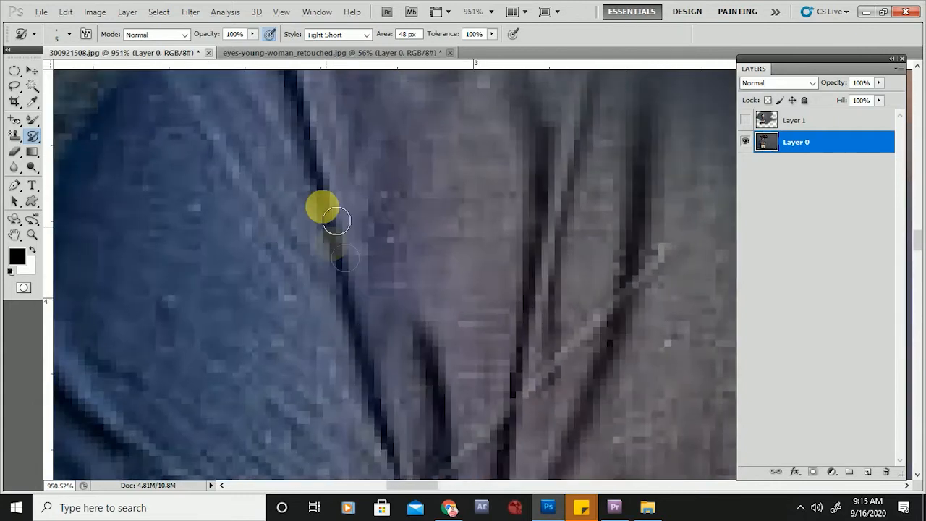
scroll(343, 256, "down", 3)
scroll(337, 232, "up", 3)
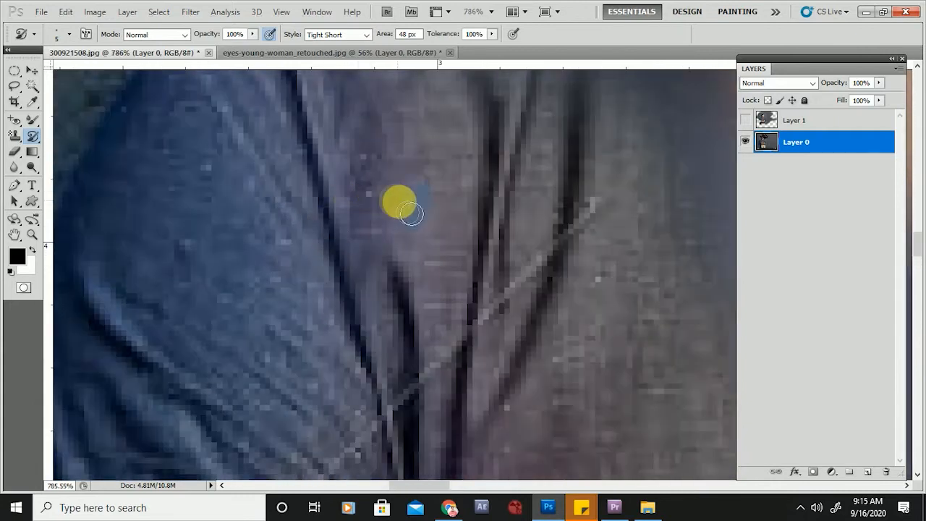
scroll(351, 304, "down", 3)
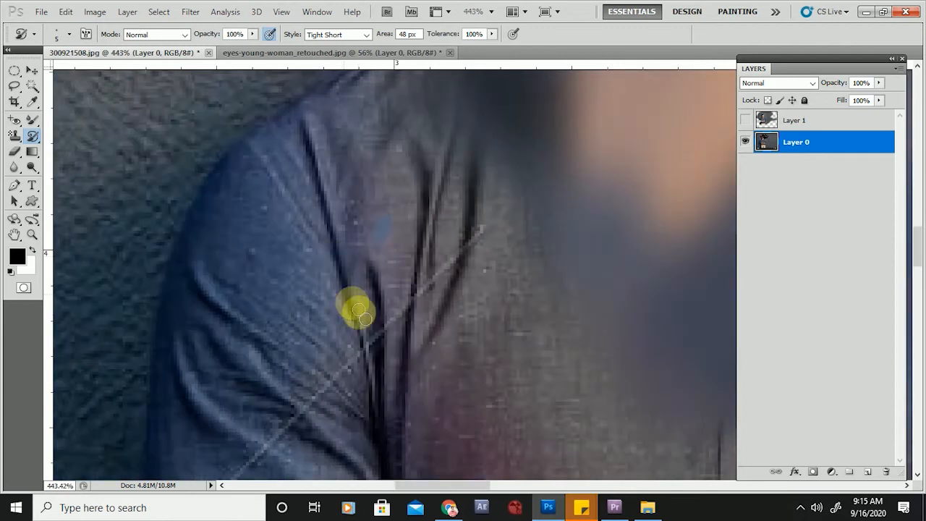
scroll(325, 271, "up", 3)
Examine the fine mark near the shoulder at several magnifications and enlarge the Art History Brush to 73 px
scroll(239, 290, "down", 5)
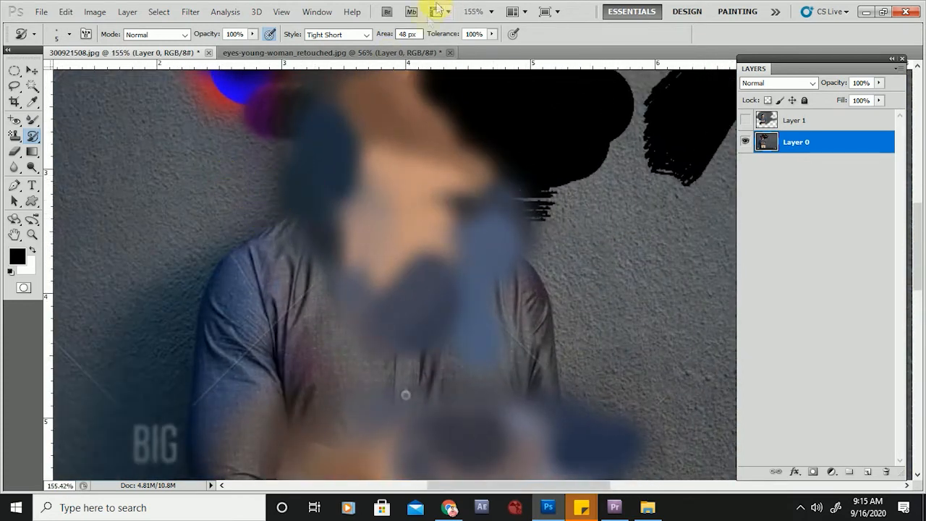
scroll(306, 263, "up", 4)
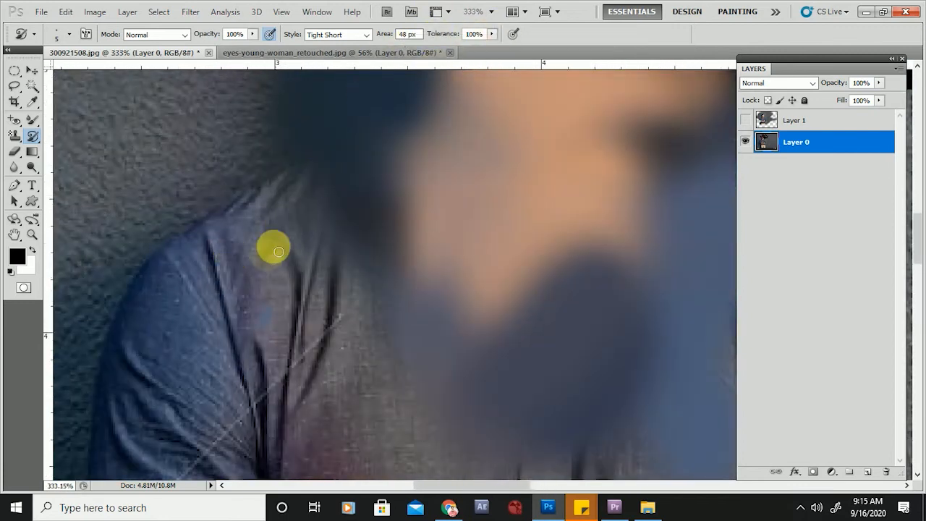
scroll(192, 302, "up", 2)
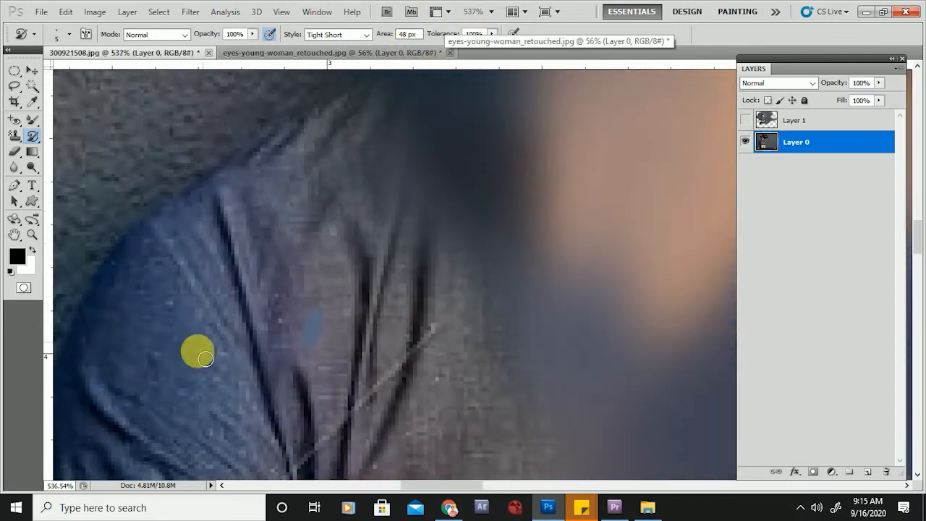
scroll(239, 279, "down", 1)
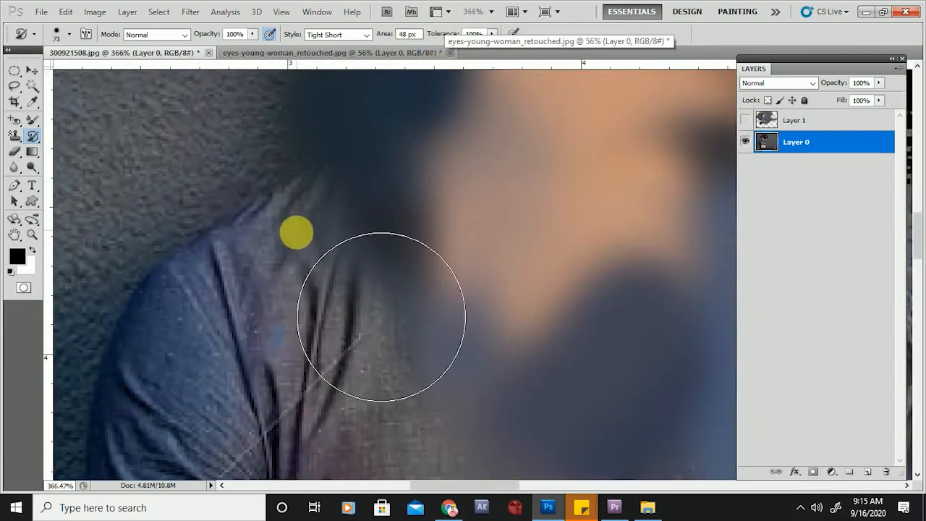
scroll(265, 282, "down", 3)
scroll(306, 159, "down", 1)
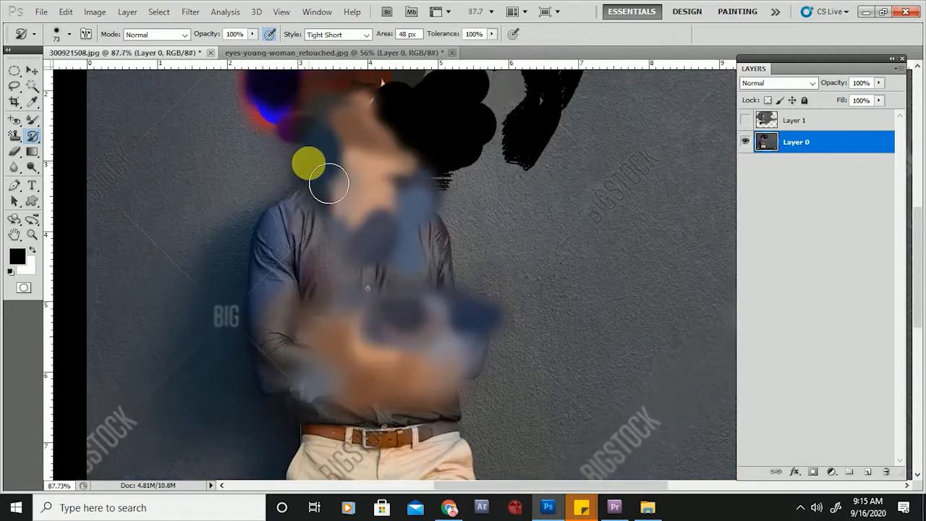
Switch from the Art History Brush to the Eraser Tool
left_click(40, 148)
left_click(37, 139)
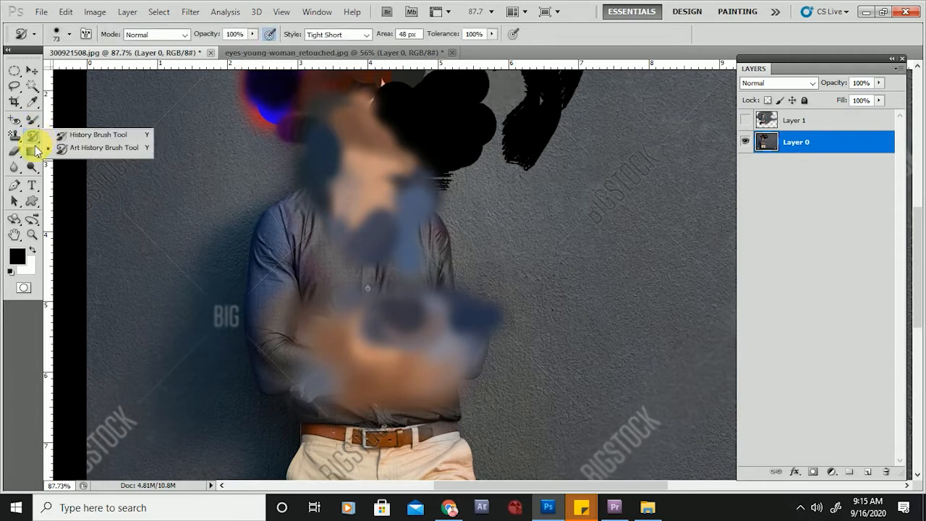
left_click(20, 157)
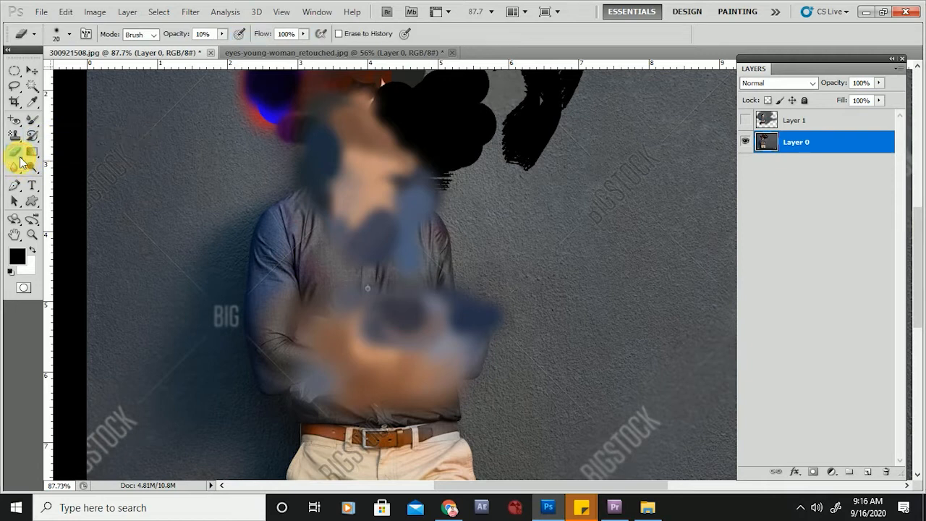
left_click(58, 151)
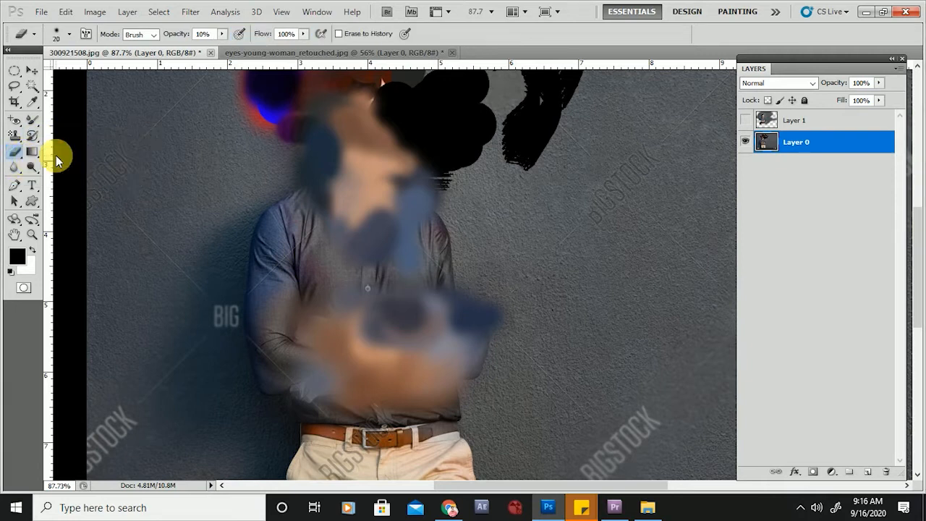
Erase thin diagonal streaks across the man at 10% opacity, then a wide band with a 166 px brush at 100% opacity
left_click_drag(569, 154, 297, 347)
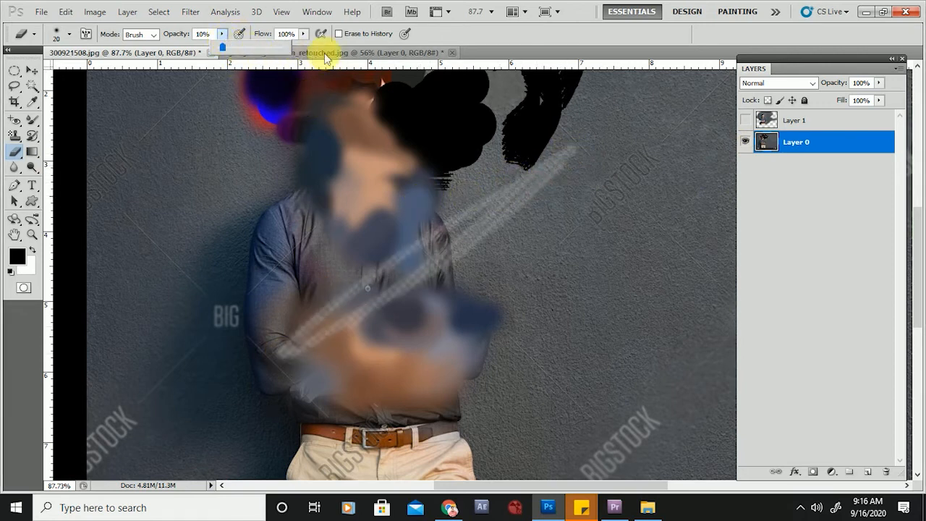
mouse_move(509, 178)
left_mouse_down()
mouse_move(395, 252)
mouse_move(426, 239)
mouse_move(459, 245)
mouse_move(645, 124)
mouse_move(305, 291)
left_mouse_up()
right_click(339, 258, "alt")
mouse_move(442, 255)
left_mouse_down()
mouse_move(321, 383)
mouse_move(334, 394)
mouse_move(393, 331)
left_mouse_up()
scroll(429, 273, "down", 4)
Undo all the eraser strokes across the man on Layer 0
key("ctrl+alt+z")
key("ctrl+alt+z")
key("ctrl+alt+z")
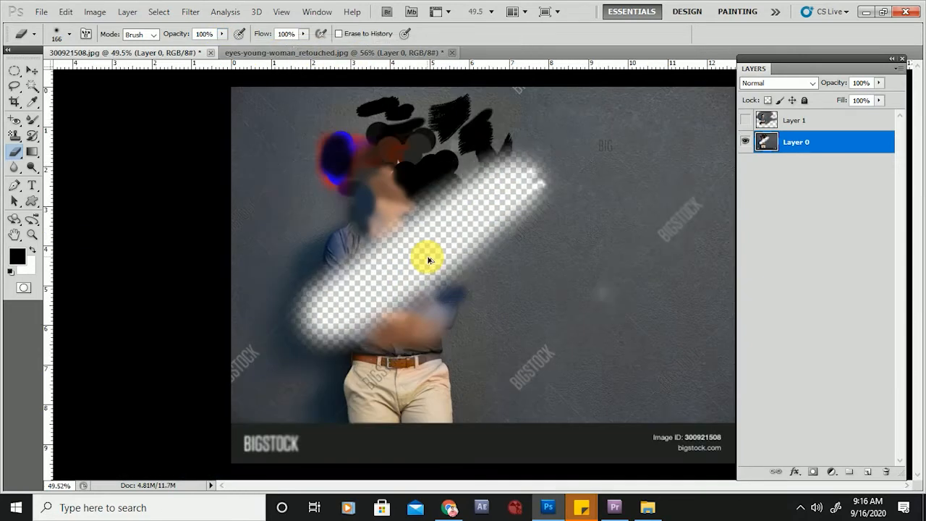
key("ctrl+alt+z")
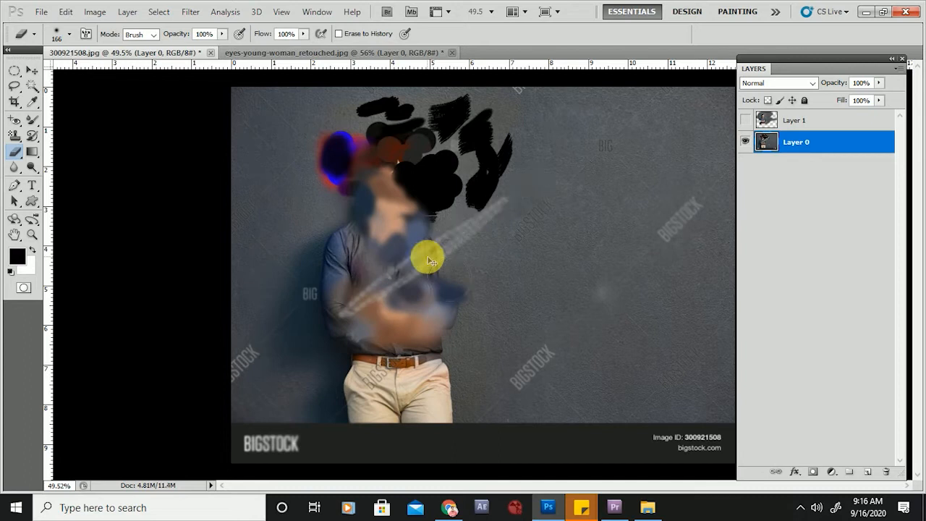
key("ctrl+alt+z")
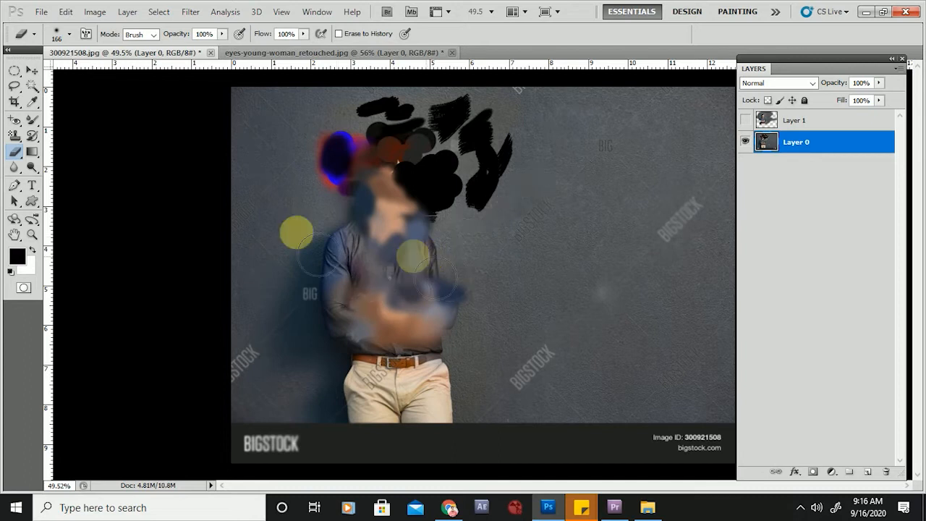
Use the Background Eraser with a 91 px brush and Contiguous limits to erase round holes and a wide band across the wall and chest
left_click(16, 167)
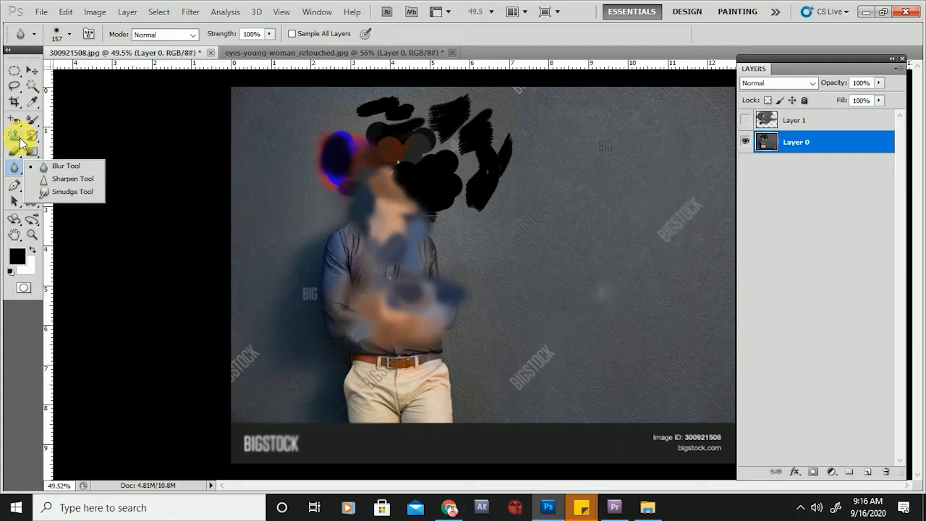
left_click(16, 153)
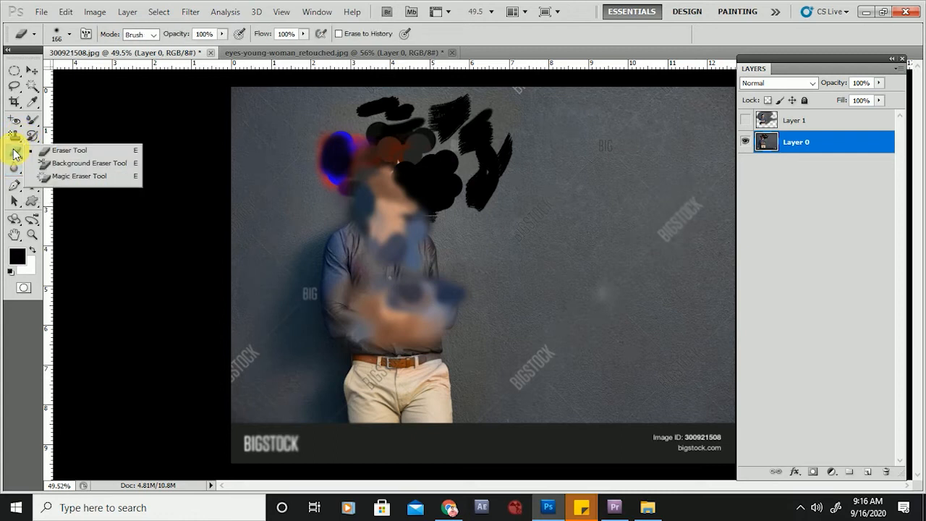
left_click(80, 163)
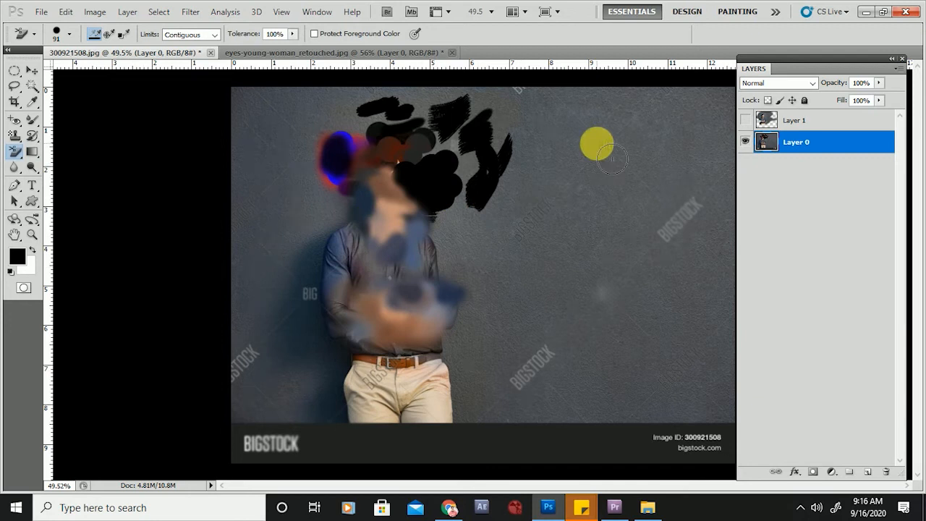
left_click(561, 225)
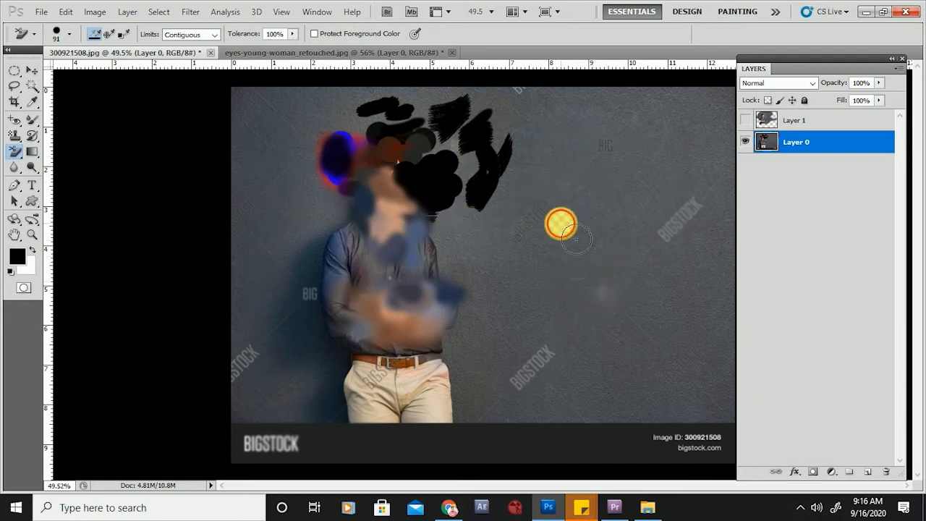
mouse_move(510, 257)
left_mouse_down()
mouse_move(393, 250)
mouse_move(575, 223)
left_mouse_up()
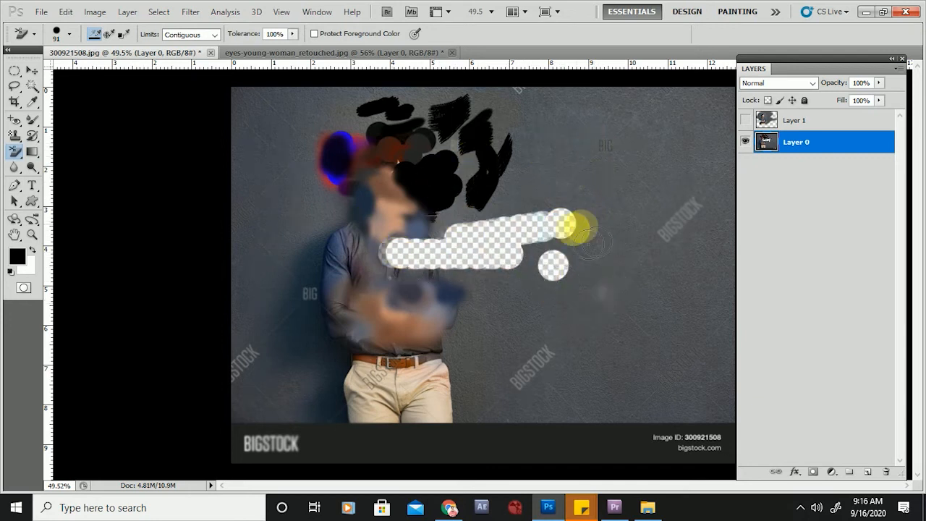
left_click(17, 155)
left_click(73, 164)
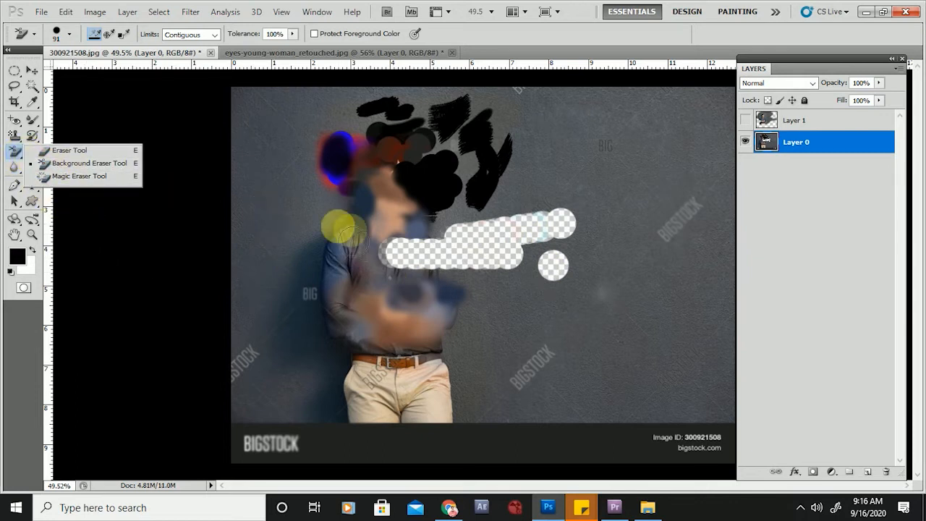
Set the Background Eraser's limits to Find Edges, try a stroke on the wall near the man's shoulder and undo it
scroll(299, 208, "up", 3)
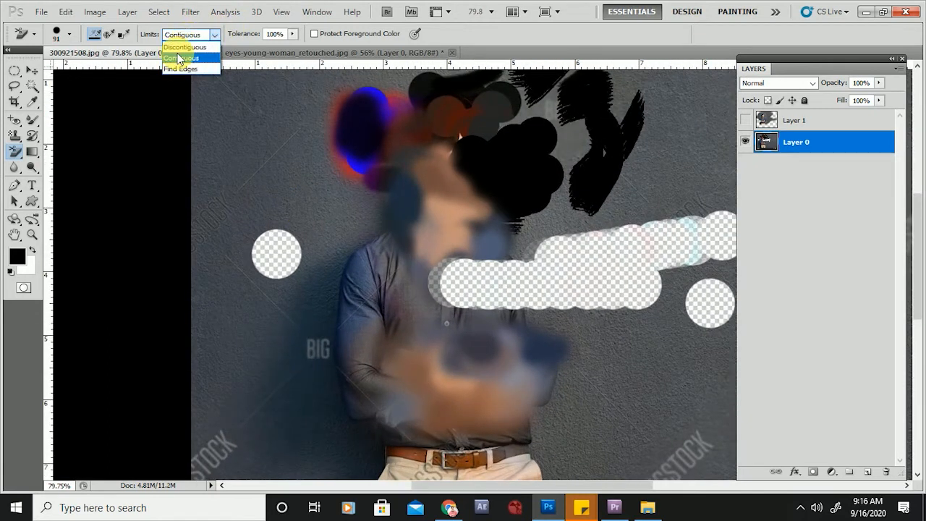
left_click(179, 69)
mouse_move(304, 181)
left_mouse_down()
mouse_move(314, 306)
mouse_move(330, 232)
left_mouse_up()
scroll(323, 191, "up", 1)
key("ctrl+z")
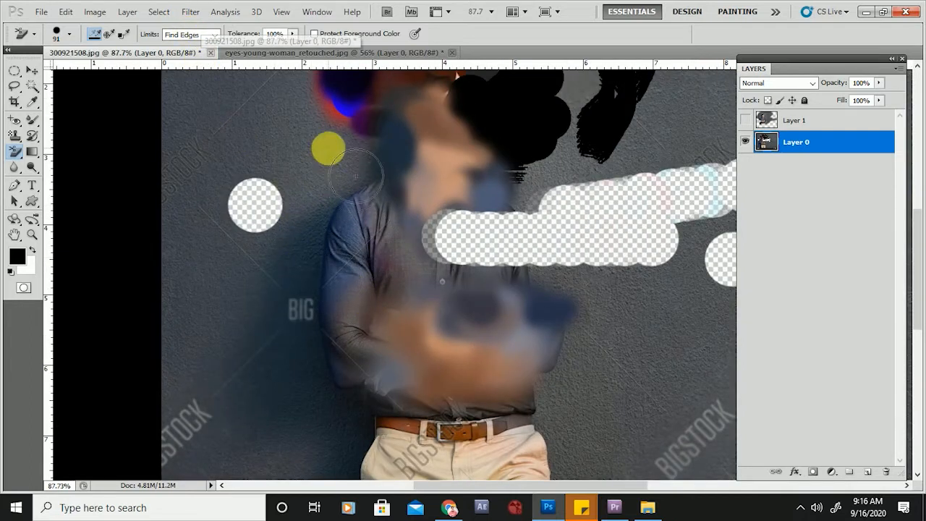
Erase the wall beside the shadowed sleeve from shoulder to belt with the Background Eraser, and undo these strokes
mouse_move(326, 146)
left_mouse_down()
mouse_move(307, 181)
mouse_move(296, 268)
mouse_move(294, 330)
mouse_move(301, 377)
left_mouse_up()
scroll(316, 173, "down", 4)
scroll(325, 383, "up", 4)
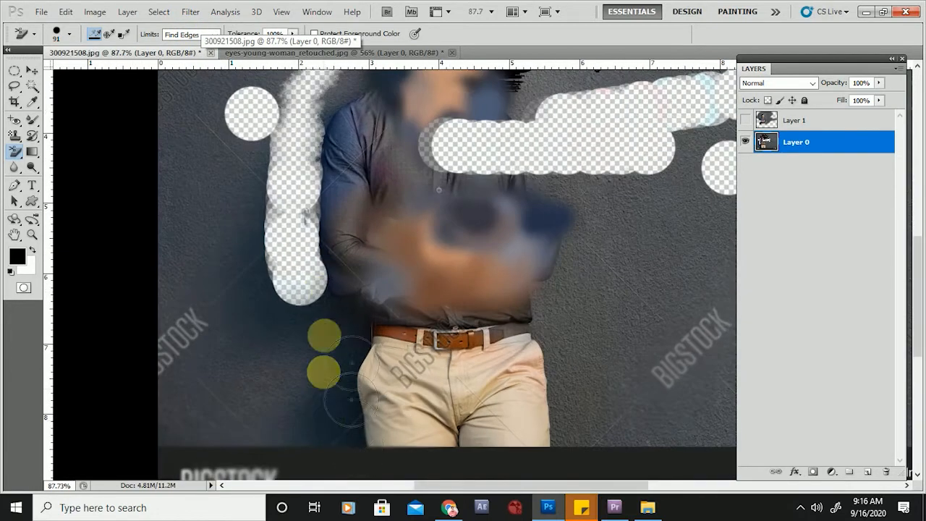
left_click_drag(318, 308, 331, 326)
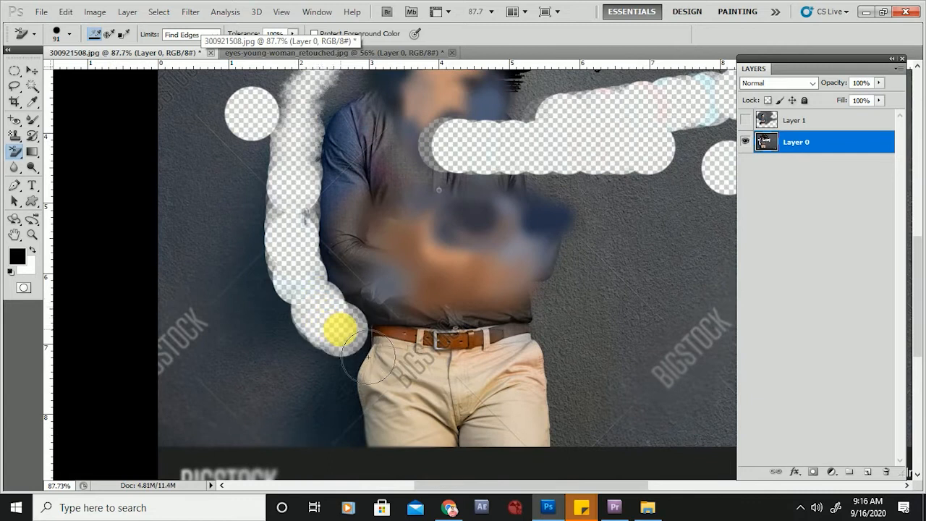
key("ctrl+z")
key("ctrl+alt+z")
Retry the Find Edges erasure along the shadowed sleeve, undoing and repeating the stroke
mouse_move(337, 98)
left_mouse_down()
mouse_move(319, 132)
mouse_move(312, 273)
left_mouse_up()
key("ctrl+z")
mouse_move(303, 101)
left_mouse_down()
mouse_move(294, 265)
mouse_move(323, 106)
mouse_move(342, 119)
mouse_move(312, 172)
mouse_move(317, 286)
left_mouse_up()
key("ctrl+z")
key("ctrl+z")
Erase the wall along the man's other side, from the elbow past the belt to the trouser hem
left_click_drag(568, 205, 538, 352)
scroll(567, 290, "down", 5)
scroll(566, 289, "up", 8)
left_click_drag(511, 256, 526, 433)
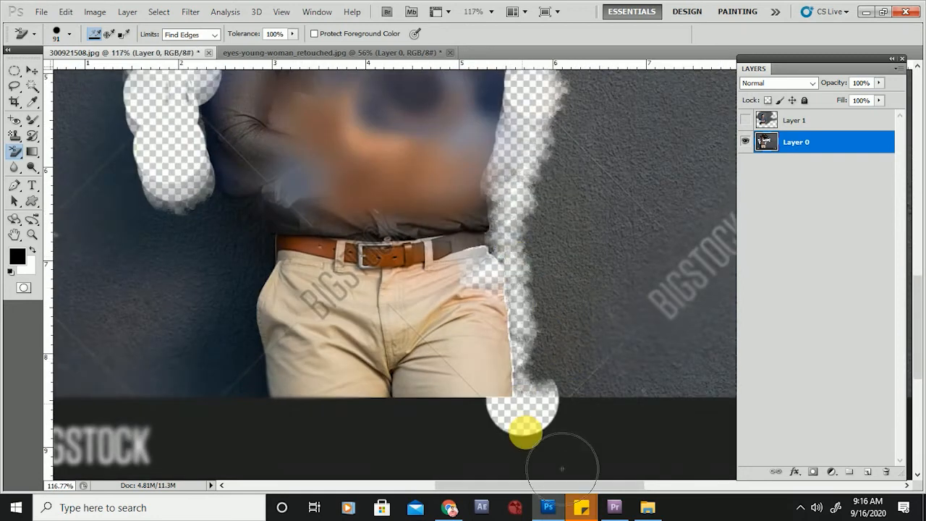
Erase a strip of shadowed wall along the outer trouser leg below the belt, undoing and redrawing the stroke once
left_click_drag(253, 283, 243, 424)
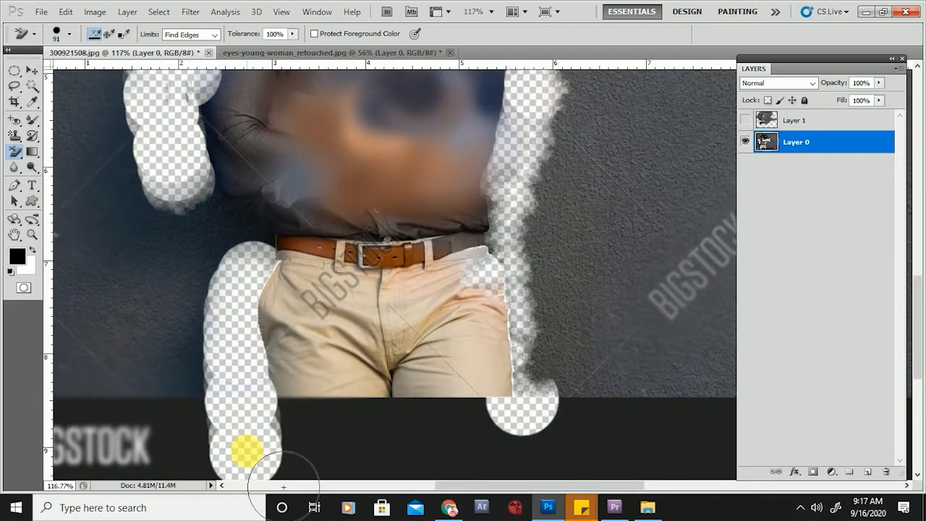
key("ctrl+z")
mouse_move(248, 307)
left_mouse_down()
mouse_move(240, 357)
mouse_move(246, 412)
left_mouse_up()
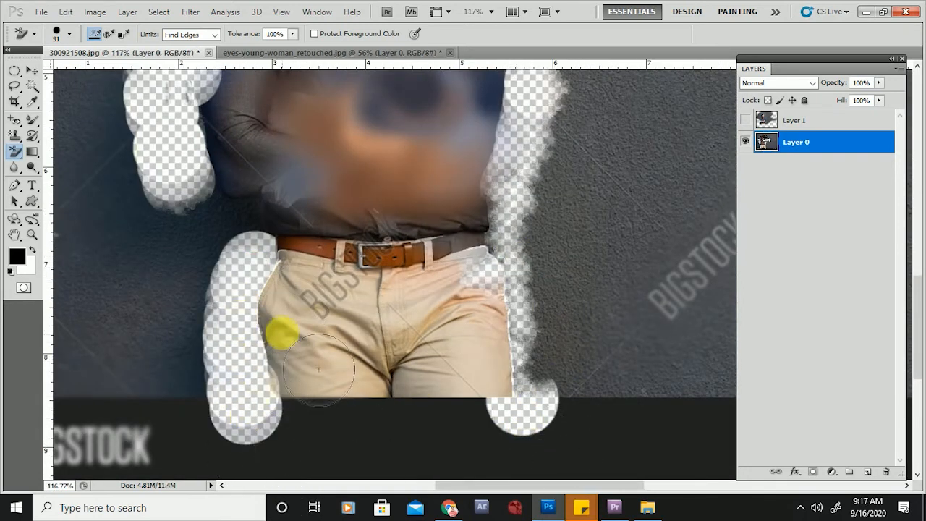
Undo the Find Edges erasures around the man's sleeves and trousers
scroll(428, 374, "down", 3)
key("ctrl+alt+z")
key("ctrl+alt+z")
key("ctrl+alt+z")
key("ctrl+alt+z")
key("ctrl+alt+z")
key("ctrl+alt+z")
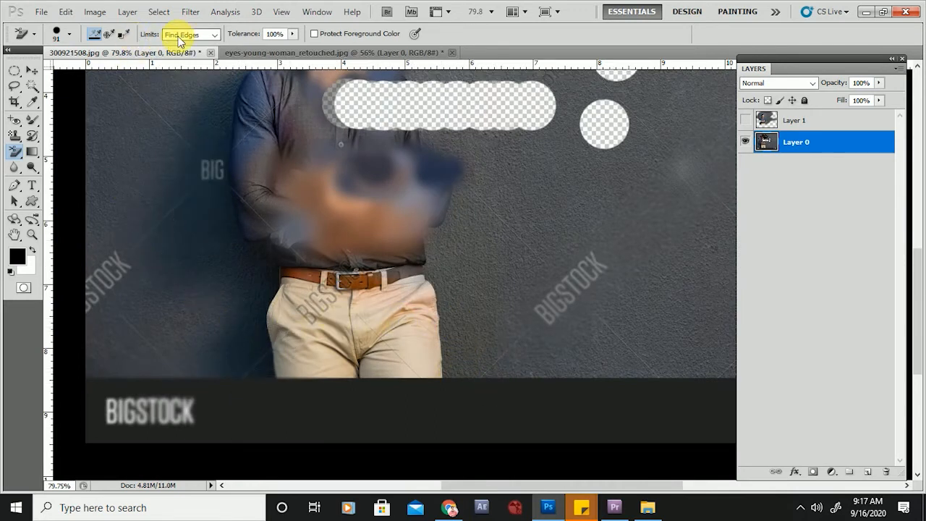
Erase the wall beside the shadowed trouser leg from the belt into the dark footer, using the Background Eraser with Find Edges limits
left_click(13, 152)
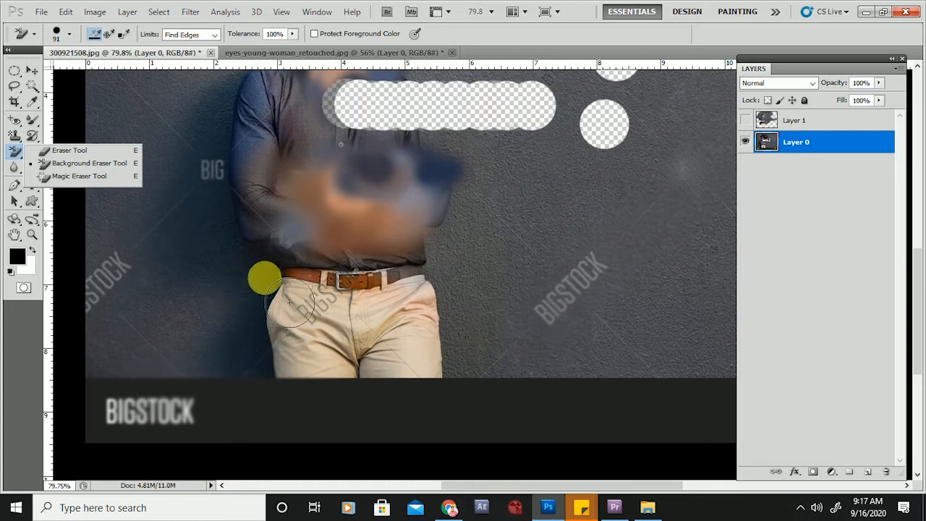
left_click(259, 274)
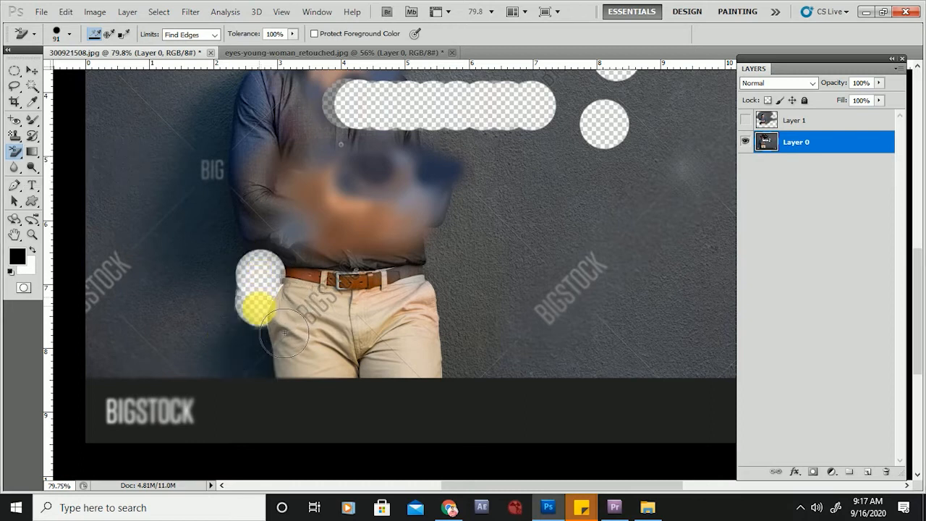
left_click_drag(261, 365, 262, 392)
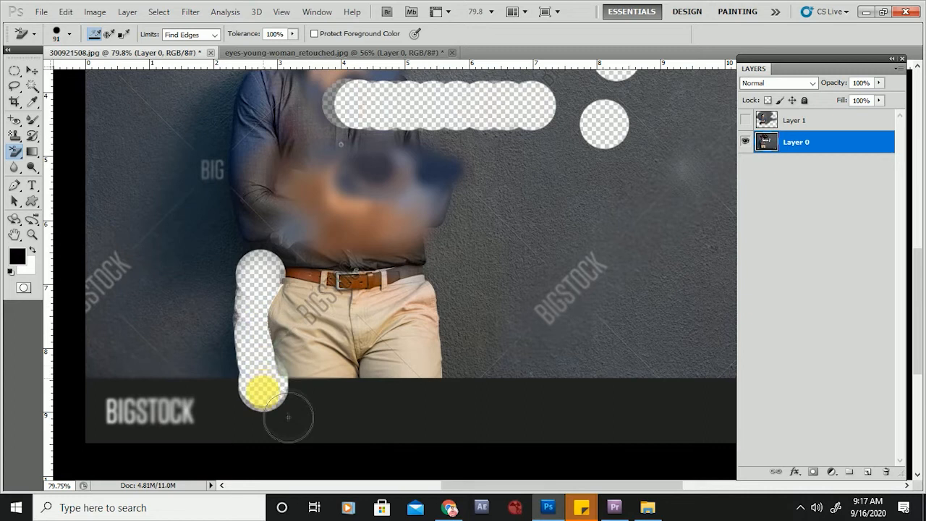
left_click_drag(299, 412, 297, 446)
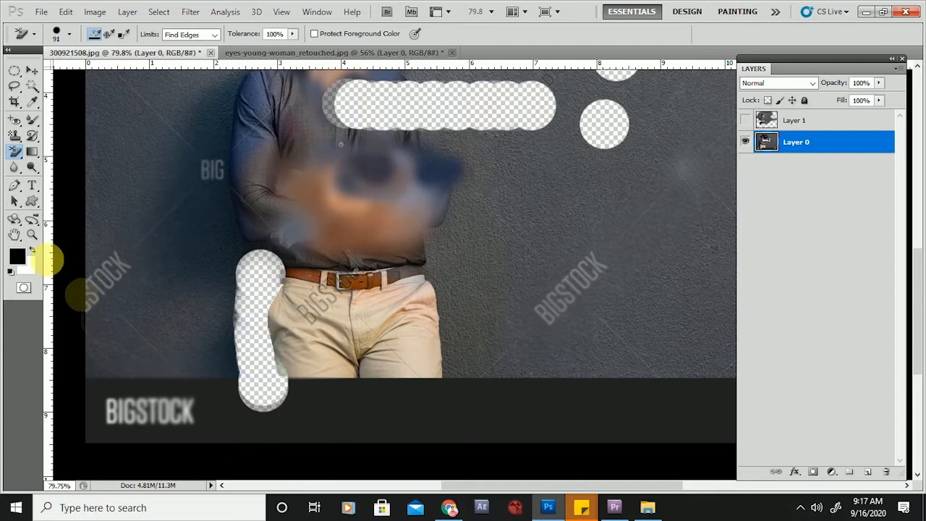
Try the Magic Eraser at tolerance 32 on the wall, undo that erasure, and apply the tool to the trousers and sleeve
left_click(20, 156)
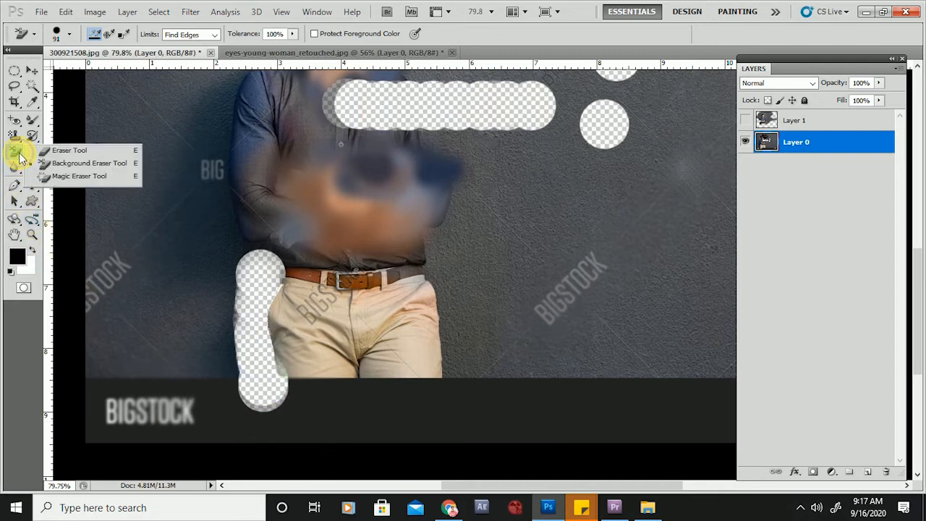
left_click(85, 176)
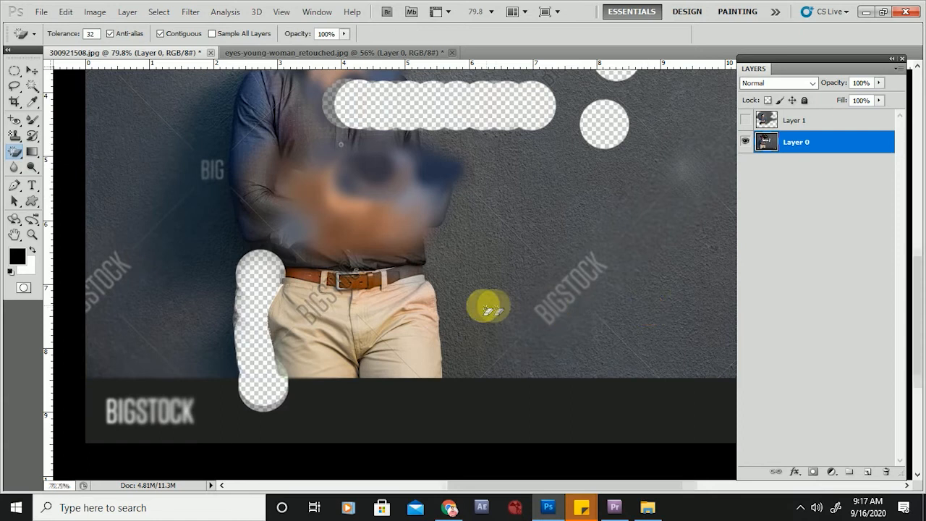
scroll(484, 310, "down", 3)
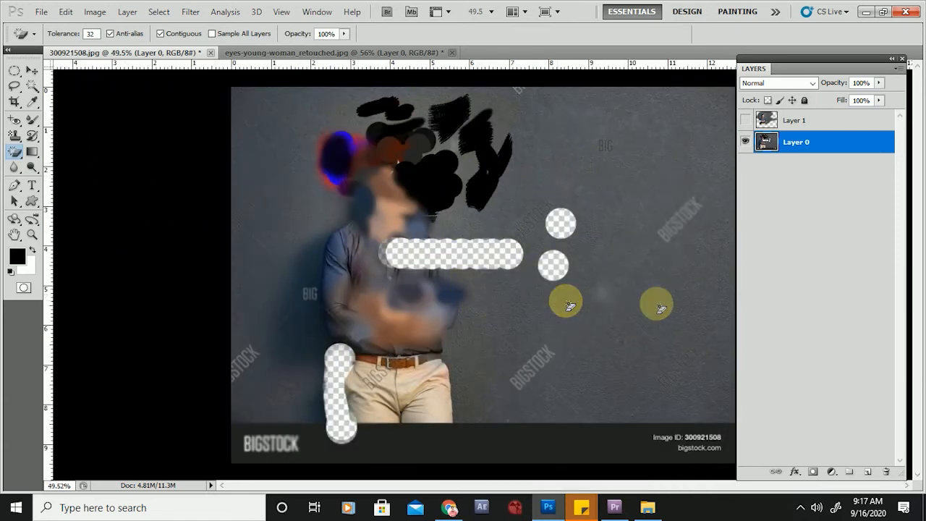
left_click(570, 315)
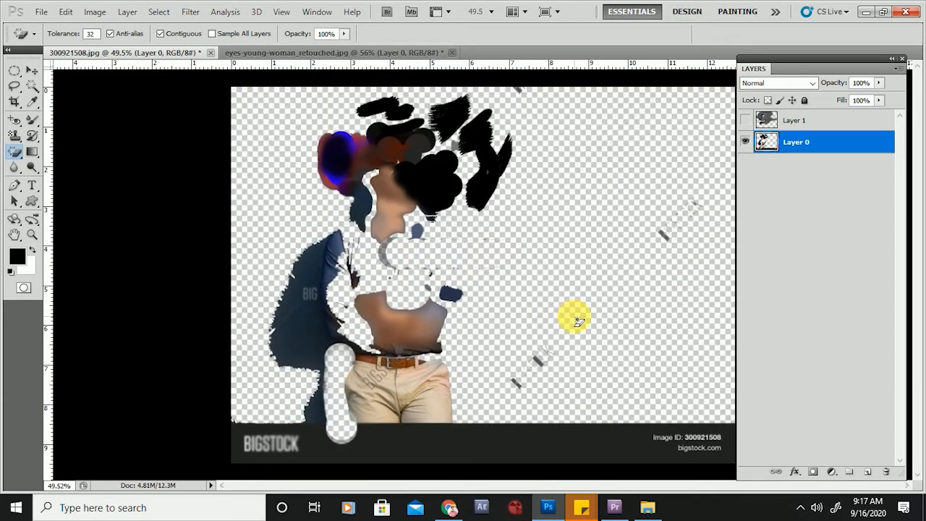
key("ctrl+z")
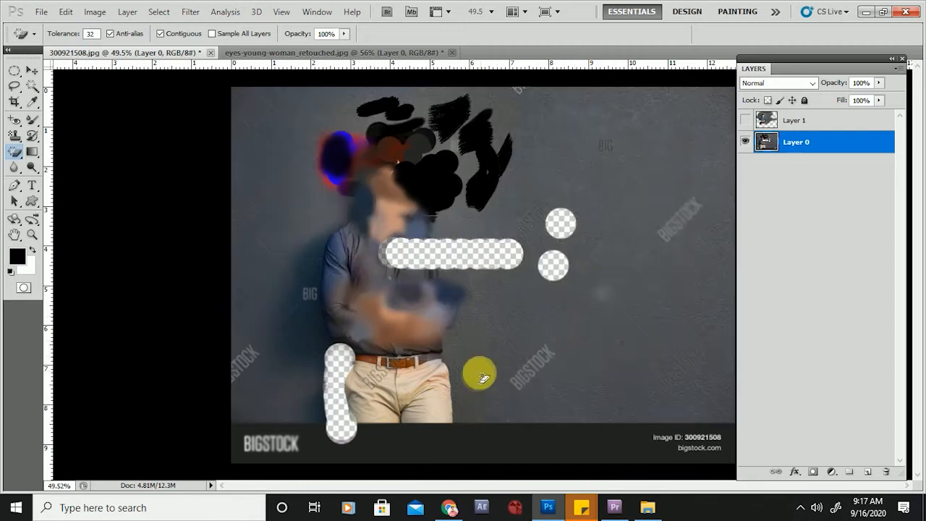
left_click(427, 401)
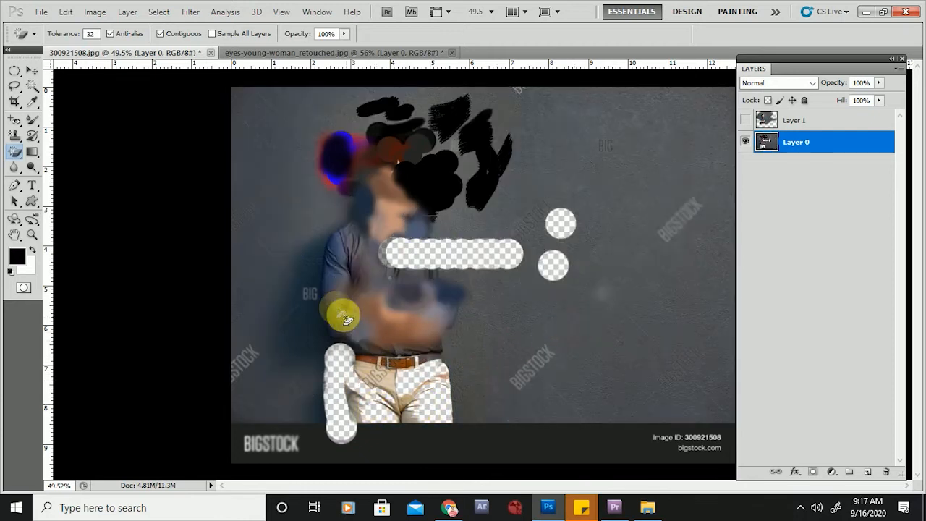
left_click(337, 277)
Undo the Magic Eraser erasures, the strip beside the trouser leg and the band across the chest
key("ctrl+z")
key("ctrl+alt+z")
key("ctrl+alt+z")
key("ctrl+alt+z")
key("ctrl+alt+z")
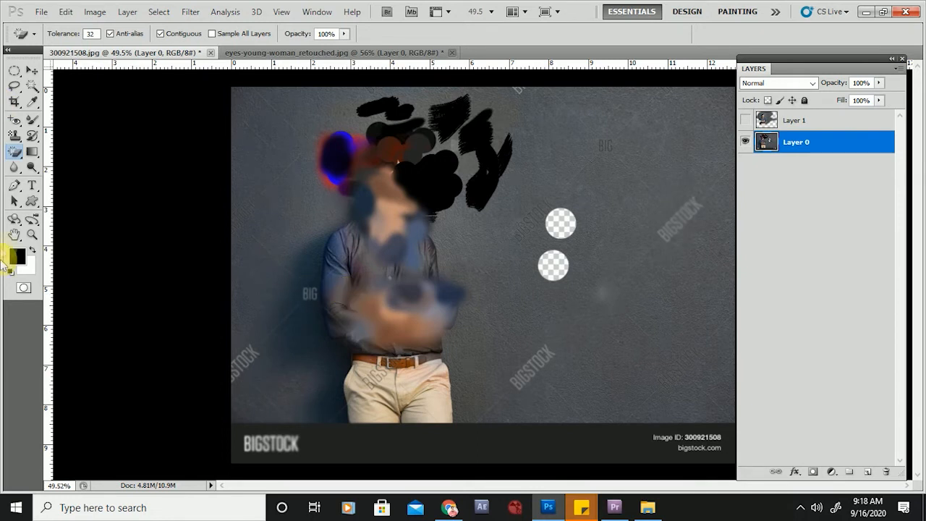
Select the wall with the Magic Wand at tolerance 32 for comparison, and deselect it
left_click(32, 86)
left_click(277, 213)
left_click(304, 377, "shift")
scroll(362, 279, "up", 3)
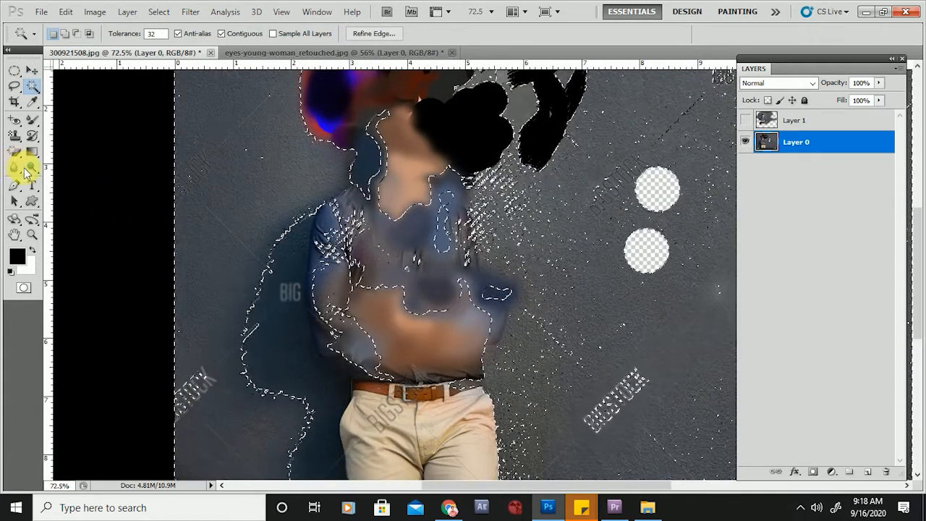
key("ctrl+d")
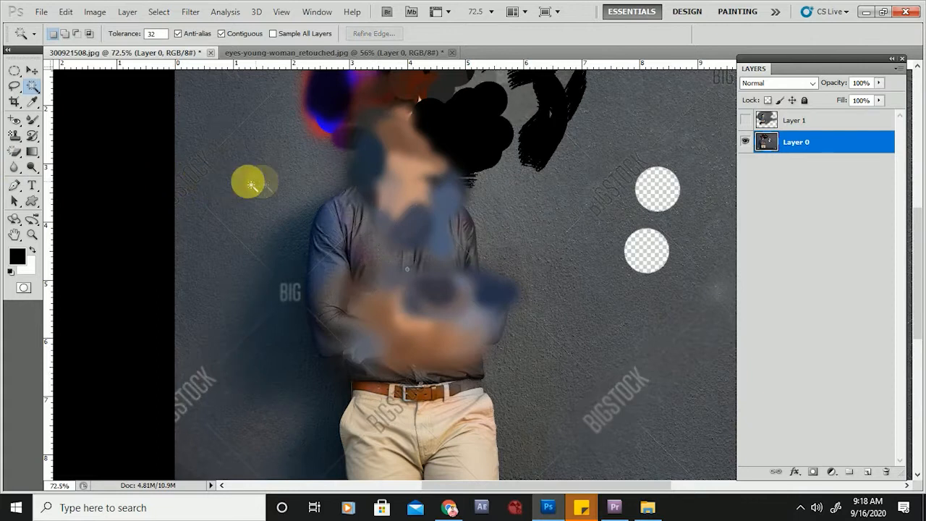
Erase the wall with the Magic Eraser at tolerance 32 and undo the erasure
left_click(14, 152, "alt")
left_click(14, 152, "alt")
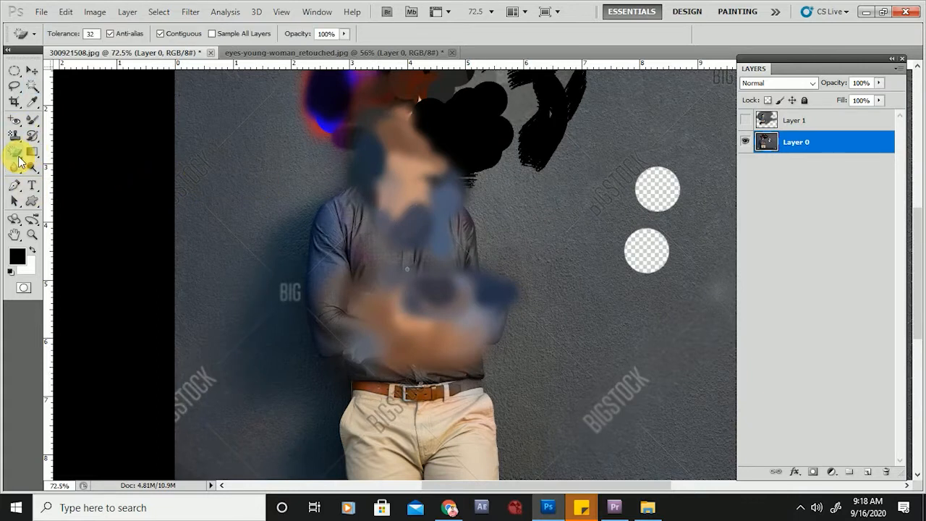
left_click(266, 205)
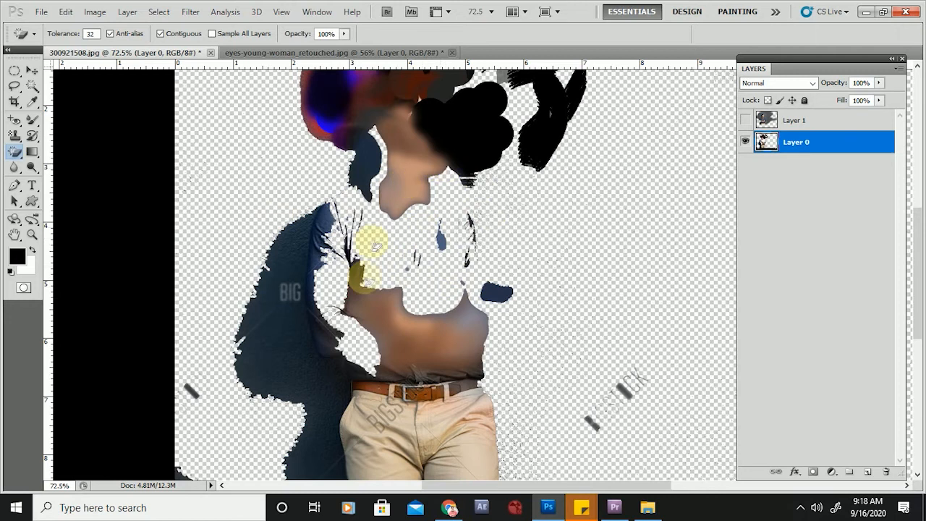
key("ctrl+alt+z")
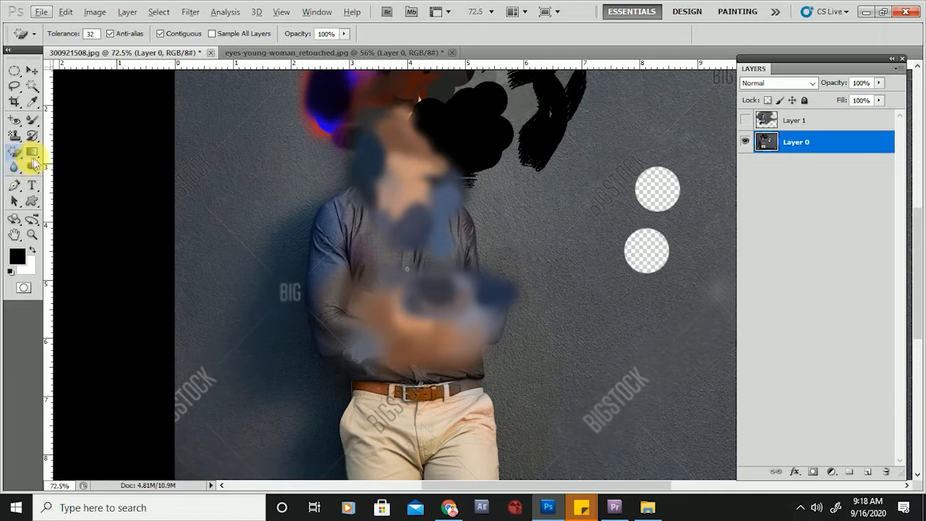
Switch to the Gradient Tool and create a new empty layer directly above Layer 0
left_click(33, 157)
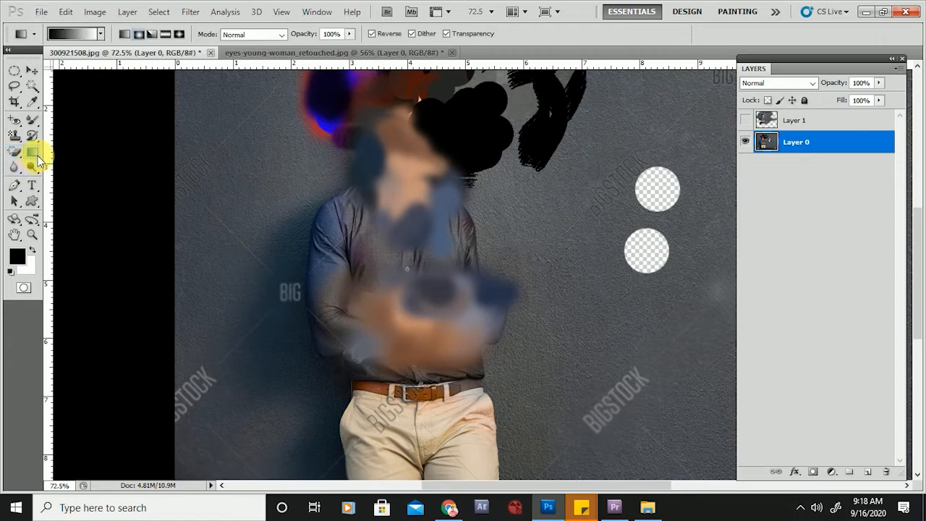
right_click(38, 156)
left_click(84, 151)
scroll(199, 163, "down", 2)
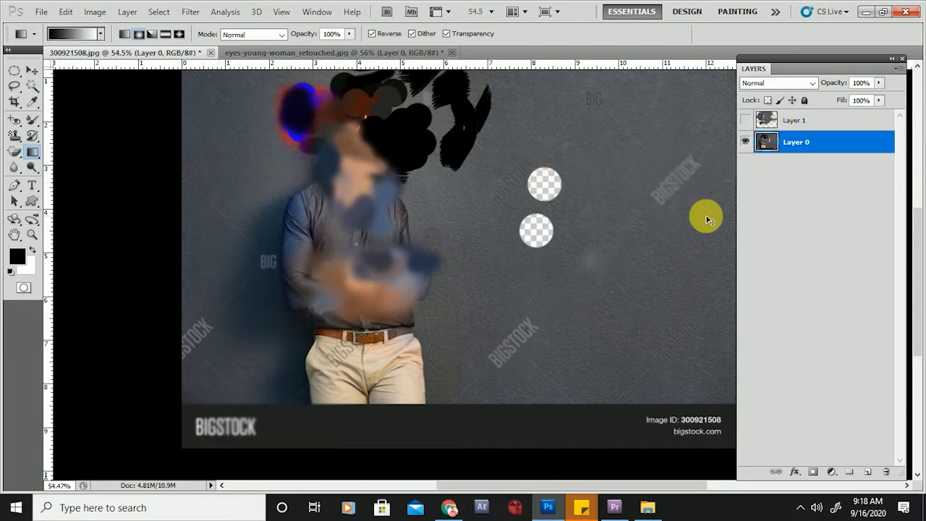
key("ctrl+shift+n")
key("Return")
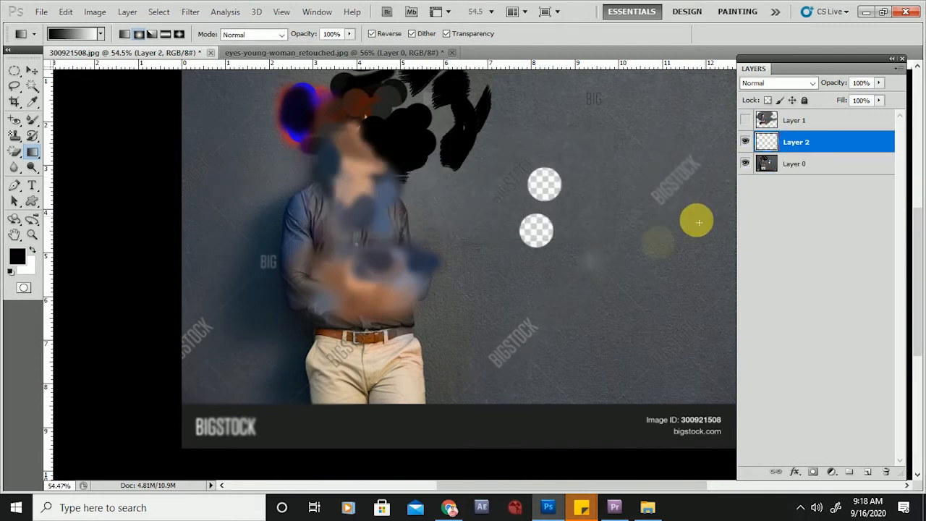
Fill the new layer with a reversed black-to-white radial gradient, redrawing it over a wider span that extends beyond both canvas sides
left_click_drag(155, 218, 644, 221)
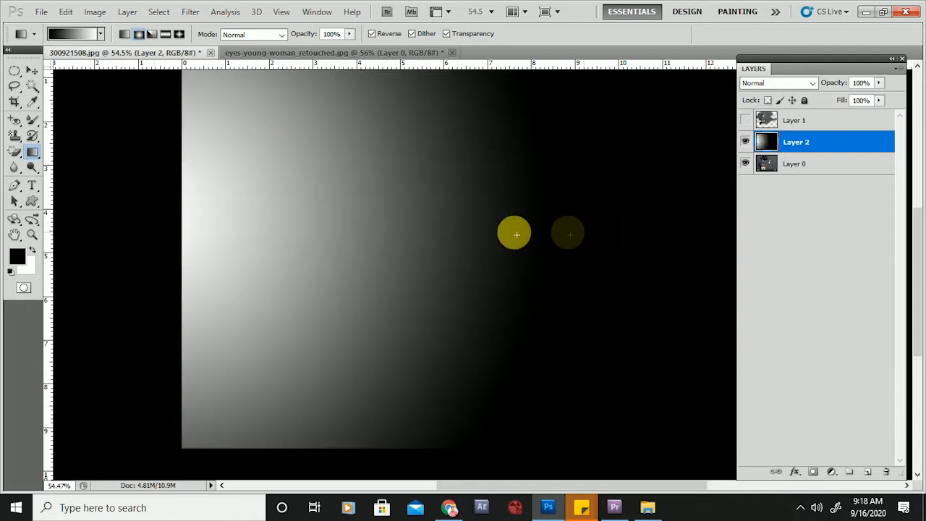
scroll(444, 248, "down", 3)
left_click_drag(325, 242, 701, 255)
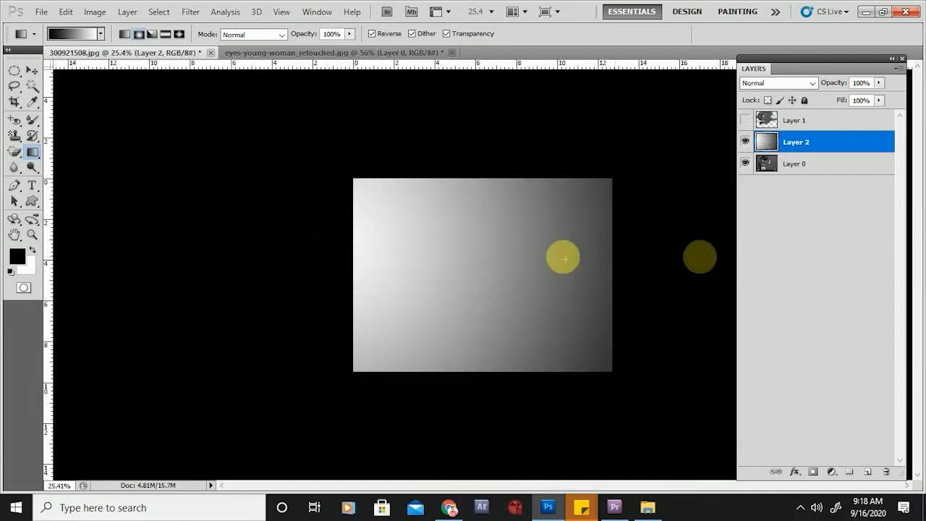
Fill Layer 2 with a reversed black-to-white linear gradient, redrawing it horizontally over several different spans
left_click(124, 35)
left_click_drag(355, 267, 531, 267)
left_click_drag(363, 268, 641, 252)
left_click_drag(334, 237, 543, 246)
left_click_drag(346, 236, 569, 237)
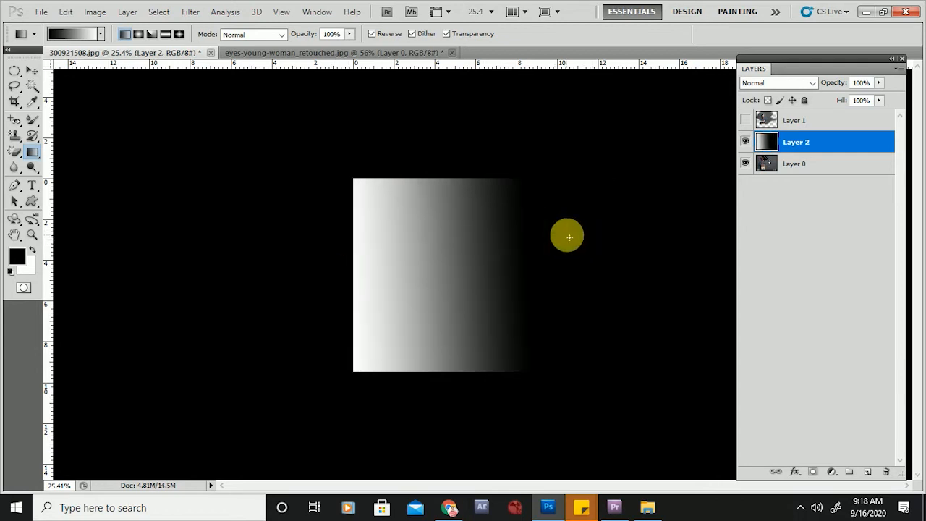
Redraw the fill as a radial gradient centred on the canvas, first reversed and then with Reverse turned off
left_click(136, 38)
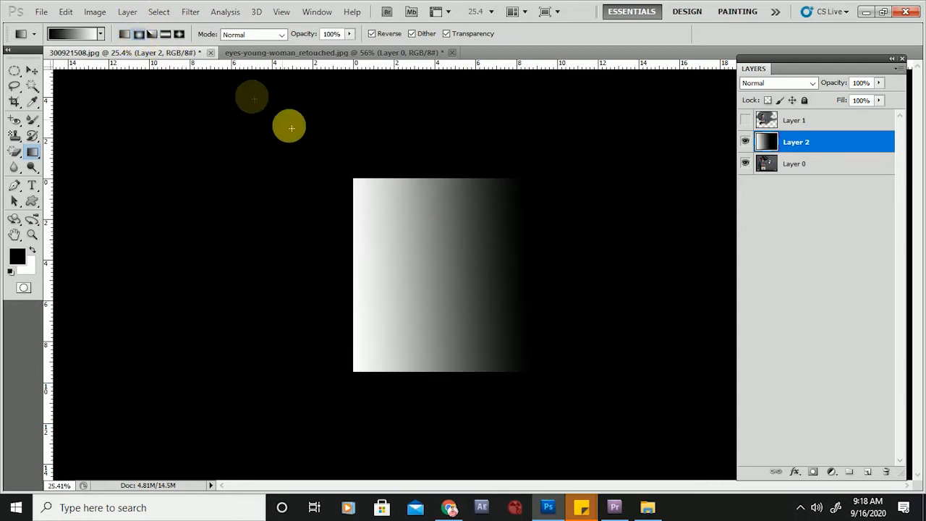
left_click_drag(474, 257, 327, 258)
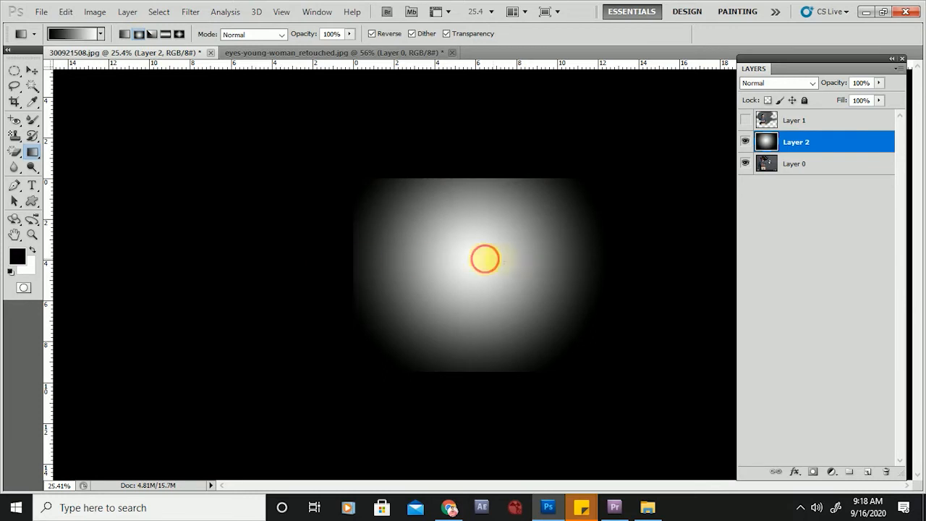
left_click_drag(502, 256, 290, 257)
left_click(380, 34)
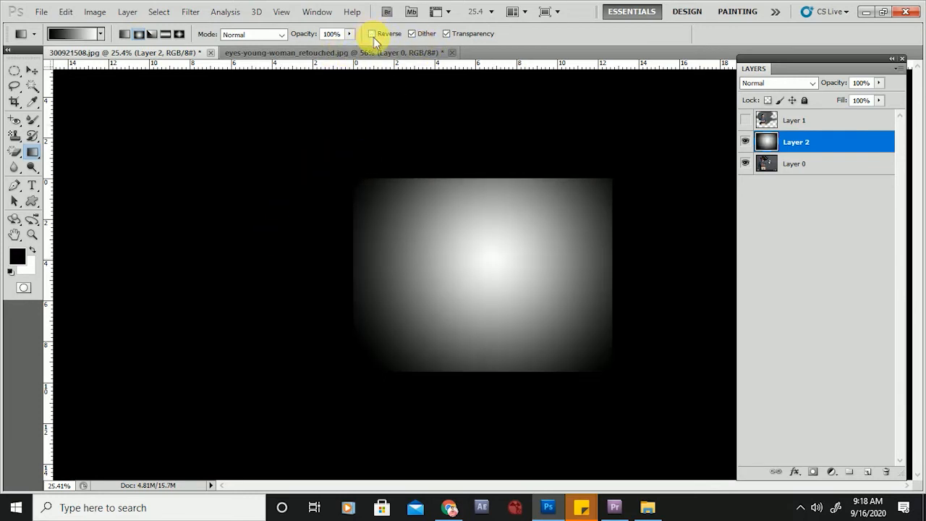
left_click_drag(488, 268, 268, 291)
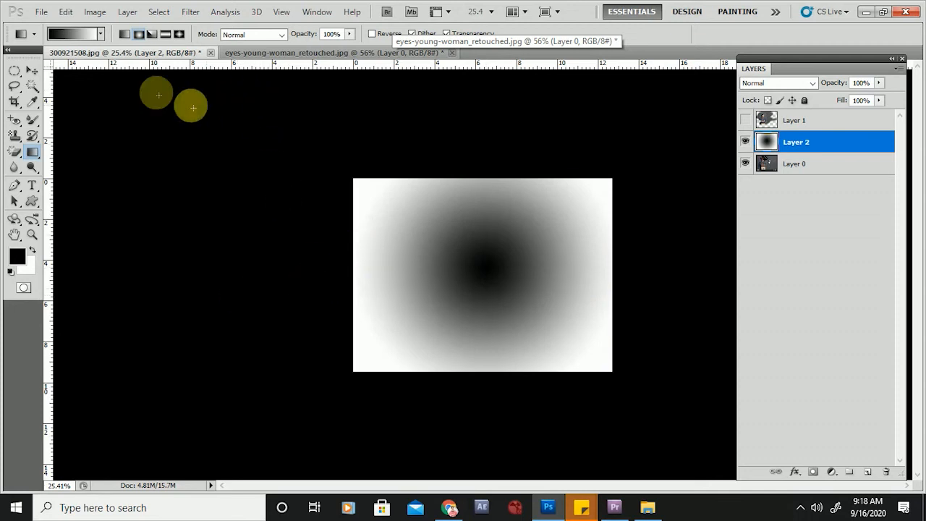
Try the angle gradient on Layer 2 and then the reflected gradient, redrawing the reflected one with shorter horizontal spans
left_click(152, 34)
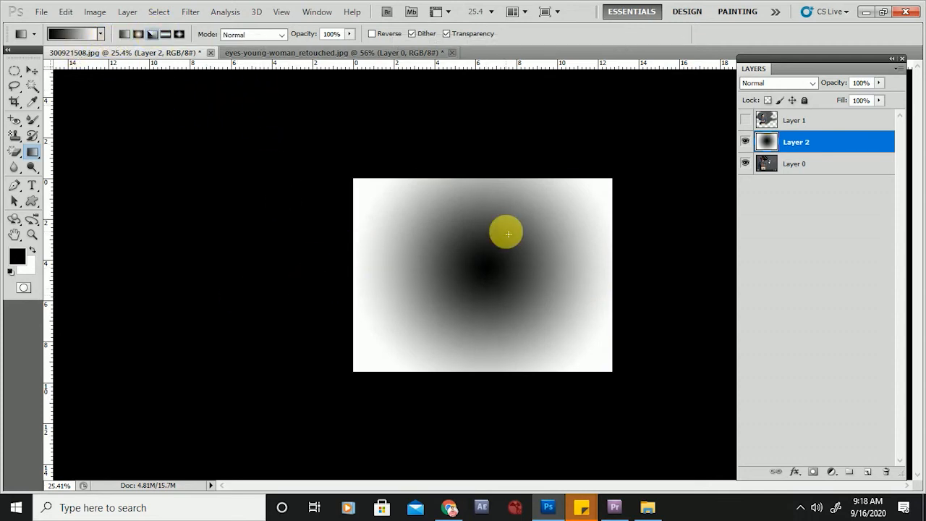
left_click_drag(492, 271, 285, 266)
left_click(165, 34)
left_click_drag(510, 278, 354, 293)
left_click_drag(461, 277, 557, 281)
left_click_drag(467, 248, 563, 253)
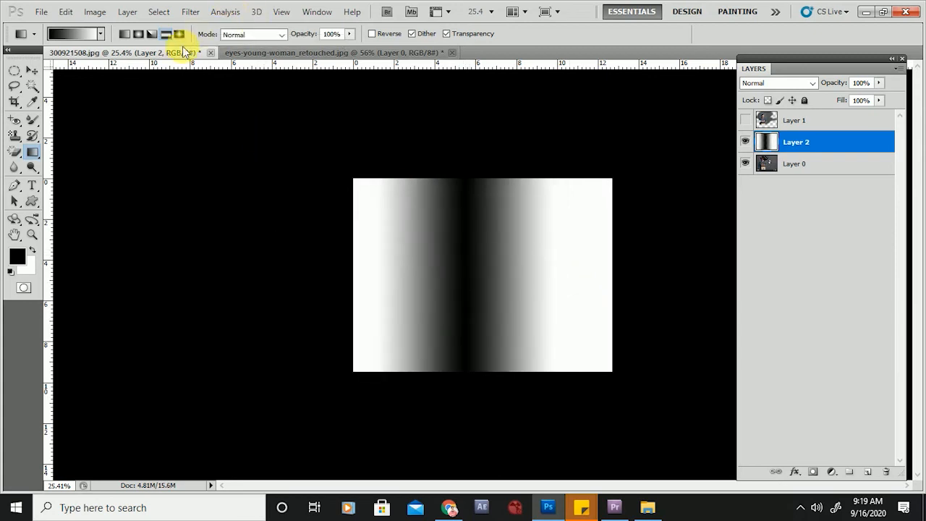
Try the diamond gradient with several spans, then refill Layer 2 with a wide reflected black-to-white gradient
left_click(179, 34)
left_click_drag(506, 241, 333, 248)
left_click_drag(465, 246, 624, 258)
left_click_drag(515, 270, 339, 281)
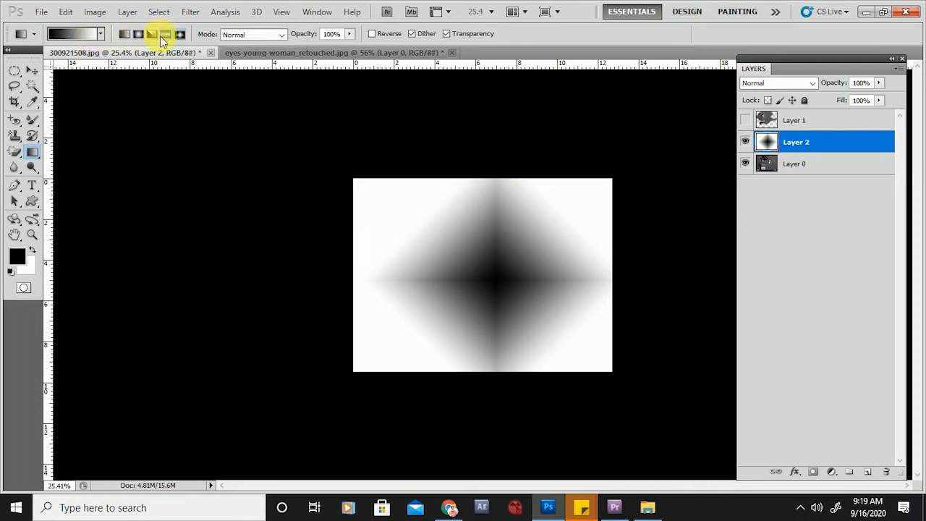
left_click(166, 35)
left_click_drag(496, 269, 229, 269)
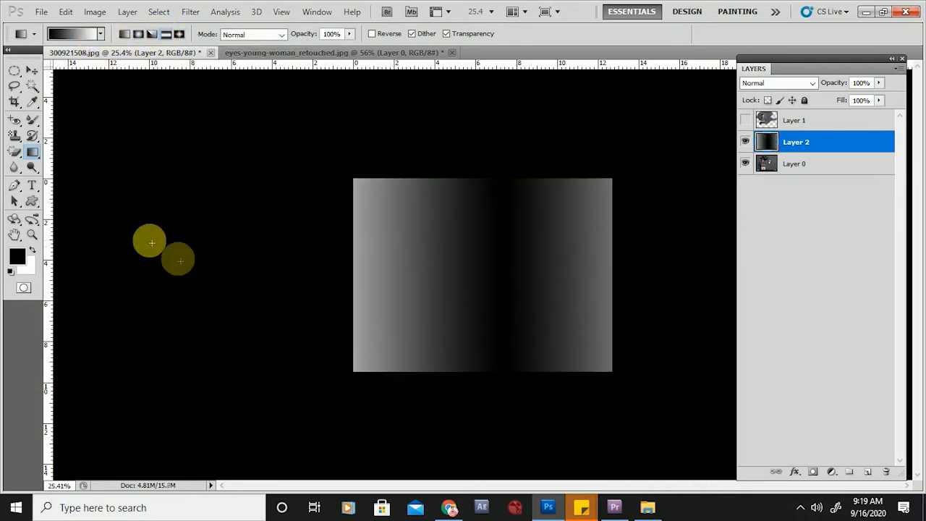
Choose the violet, green and orange gradient preset and redraw it as a reflected gradient over wide spans on Layer 2
left_click(101, 34)
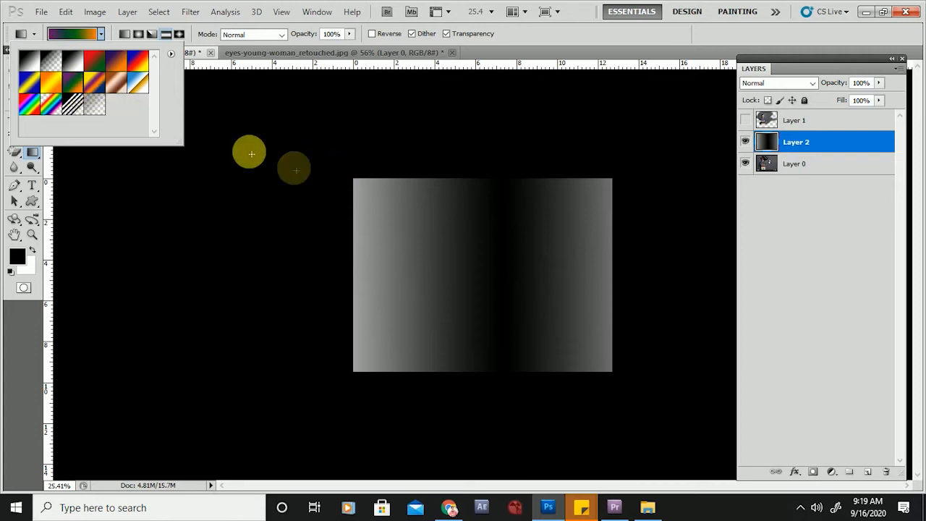
left_click_drag(534, 269, 216, 280)
left_click_drag(512, 265, 289, 264)
left_click_drag(557, 246, 136, 232)
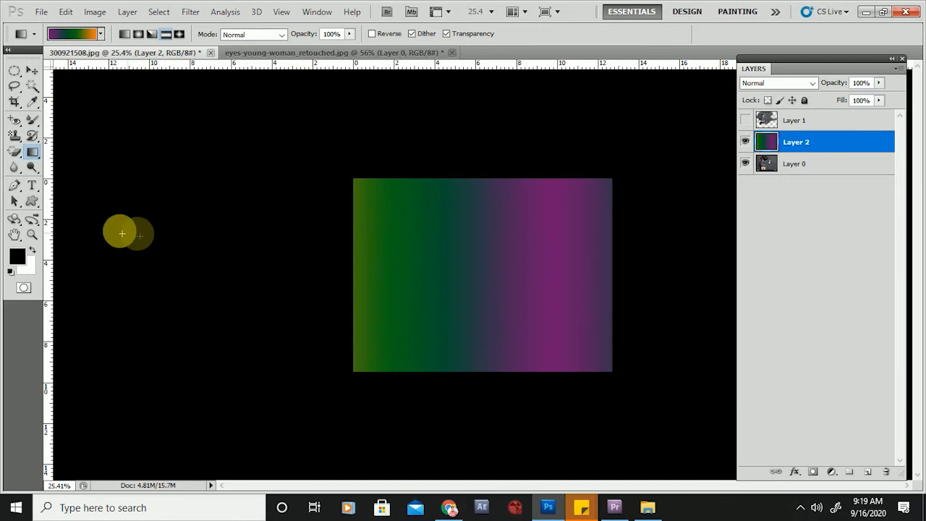
left_click_drag(463, 259, 70, 206)
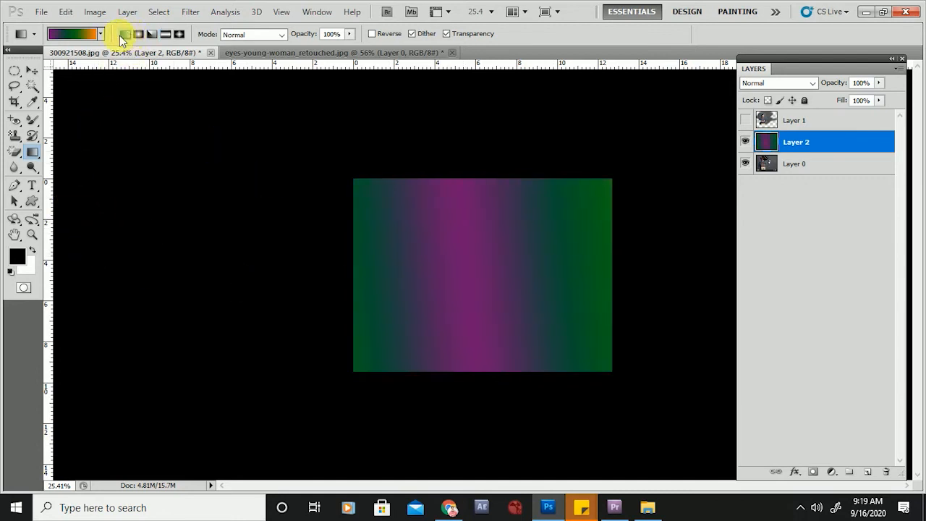
Load the Circular Rainbow tool preset, choose a rainbow gradient and draw it radially from the canvas centre in Screen mode at 90% opacity
left_click(33, 38)
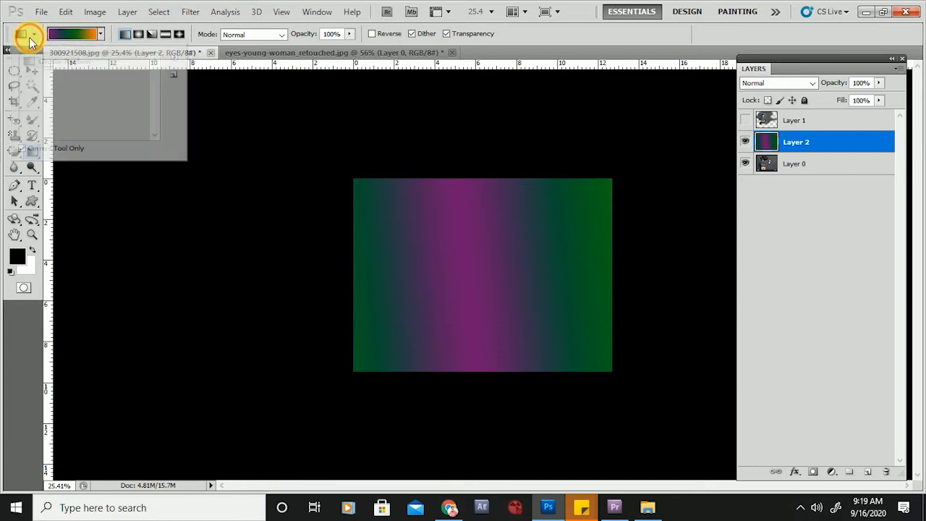
left_click(46, 63)
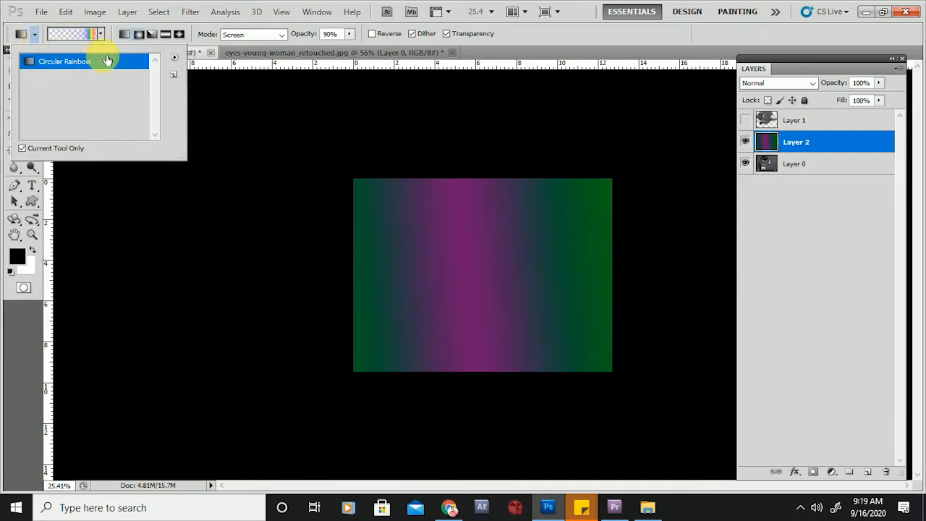
left_click(102, 34)
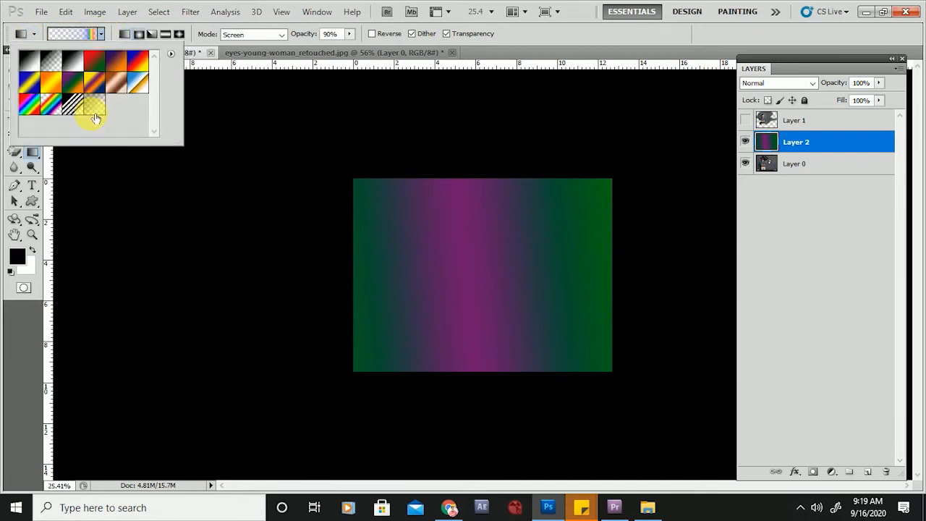
left_click(50, 114)
left_click_drag(486, 236, 201, 268)
left_click_drag(476, 246, 140, 321)
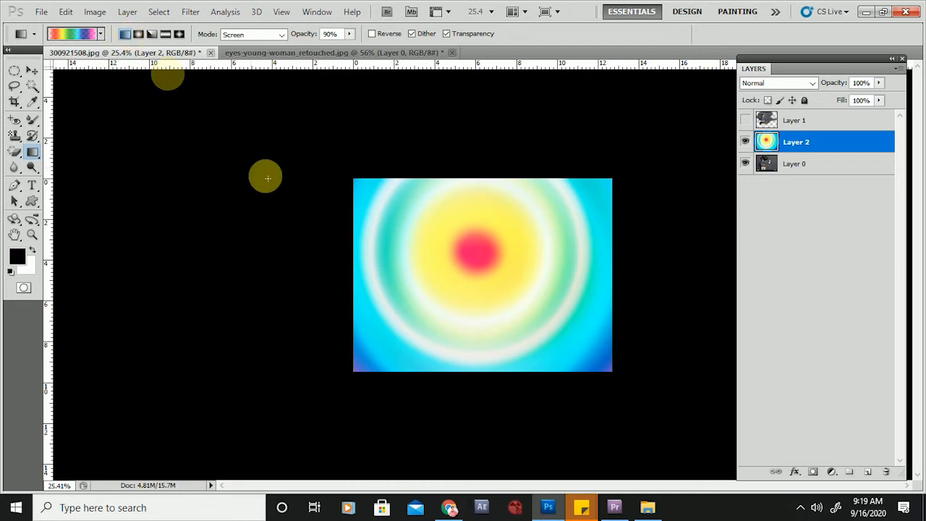
Layer linear rainbow gradients over Layer 2 in Screen mode, adding a final one with Reverse turned on
left_click_drag(486, 249, 158, 255)
left_click_drag(490, 251, 169, 292)
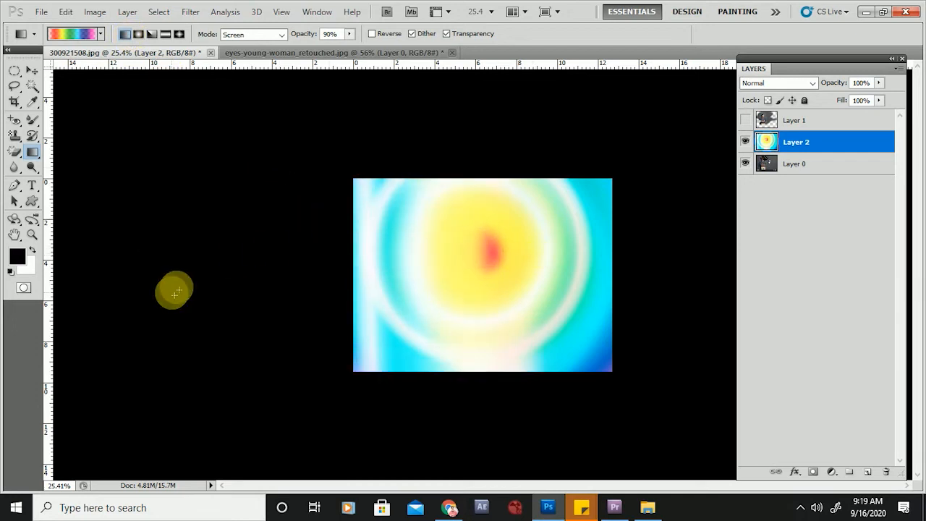
left_click_drag(453, 255, 117, 224)
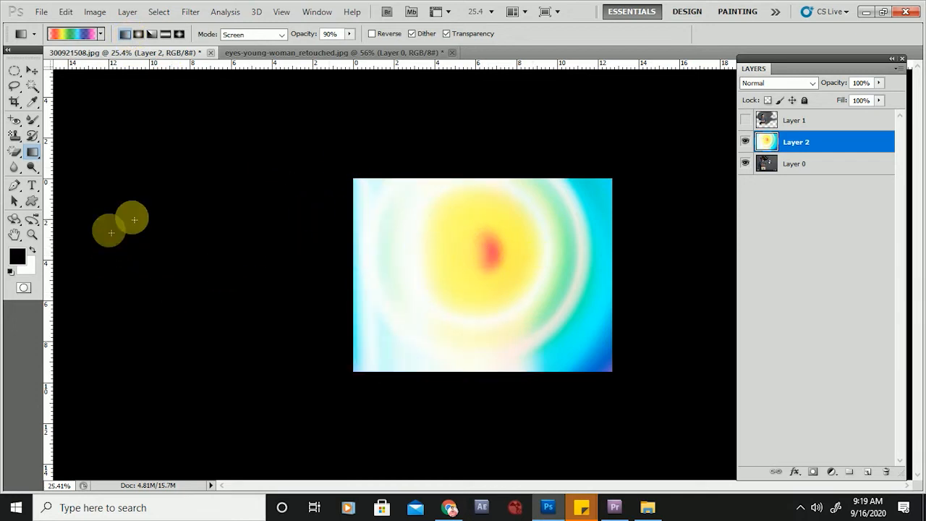
left_click(381, 34)
left_click_drag(459, 208, 213, 142)
Switch to the diamond gradient and draw repeated reversed rainbow gradients outward from the middle of Layer 2
left_click(177, 38)
left_click_drag(465, 253, 208, 279)
left_click_drag(518, 279, 226, 278)
left_click_drag(493, 268, 246, 295)
left_click_drag(500, 281, 253, 306)
left_click_drag(504, 294, 246, 304)
left_click_drag(488, 294, 57, 340)
Add a Gradient Overlay effect to Layer 2 and change the gradient's black starting stop to red
double_click(849, 149)
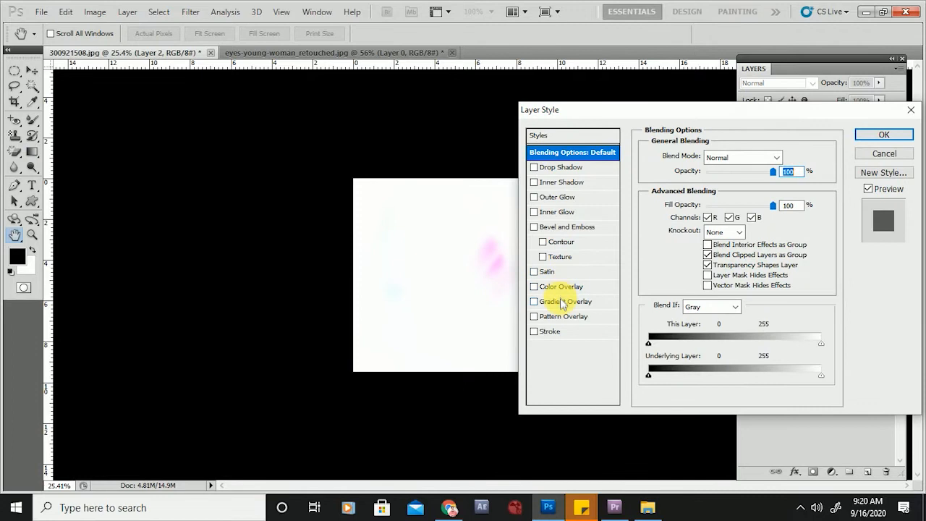
left_click(563, 303)
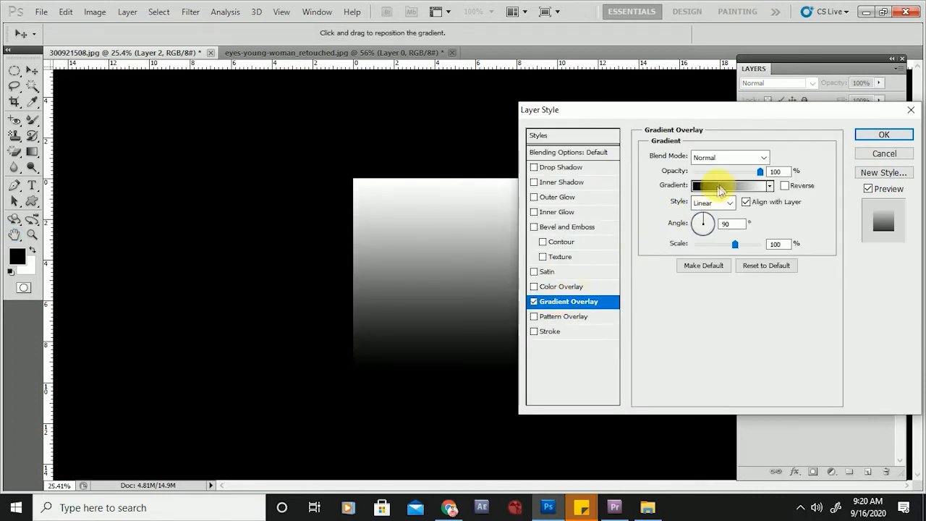
left_click(721, 187)
left_click(650, 296)
left_click(707, 357)
left_click_drag(715, 253, 819, 81)
left_click(909, 97)
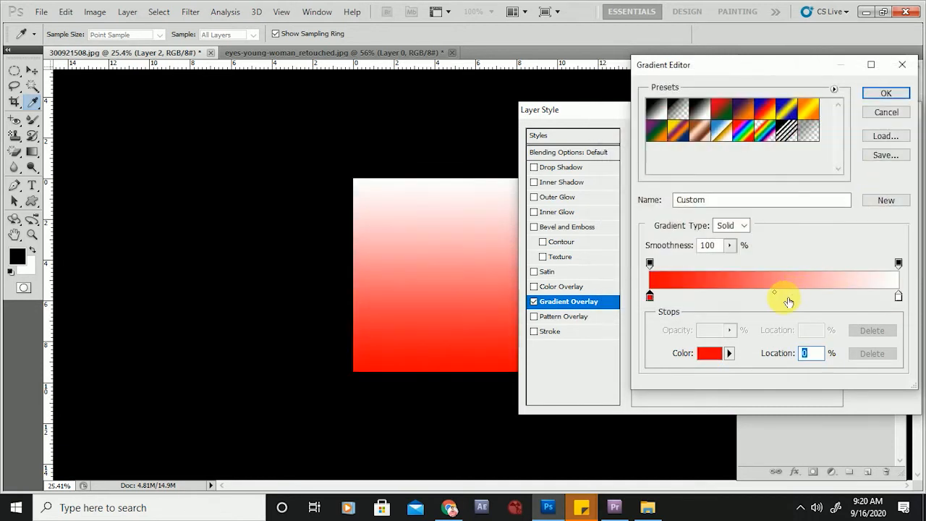
Add a blue colour stop at location 54% to the overlay gradient and apply the layer style
left_click(787, 299)
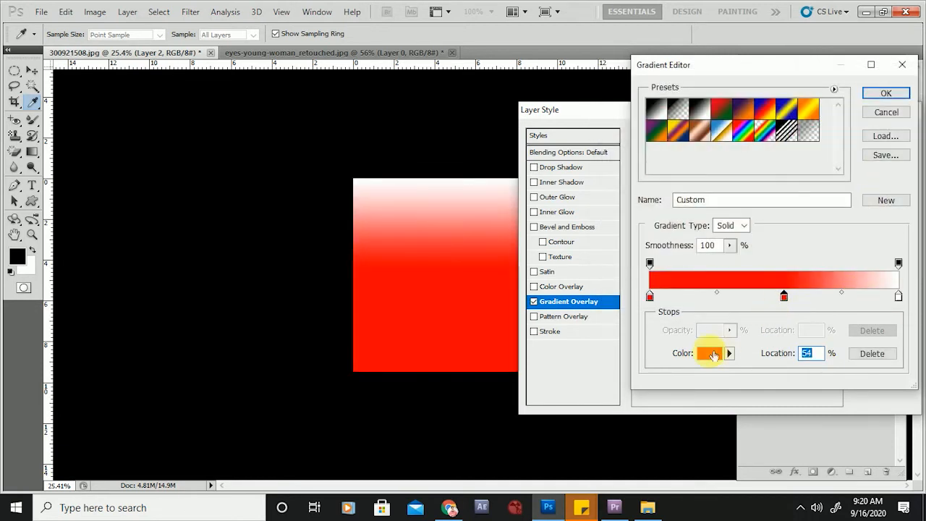
left_click(710, 353)
left_click(793, 161)
mouse_move(703, 160)
left_mouse_down()
mouse_move(742, 121)
mouse_move(884, 59)
left_mouse_up()
left_click(911, 98)
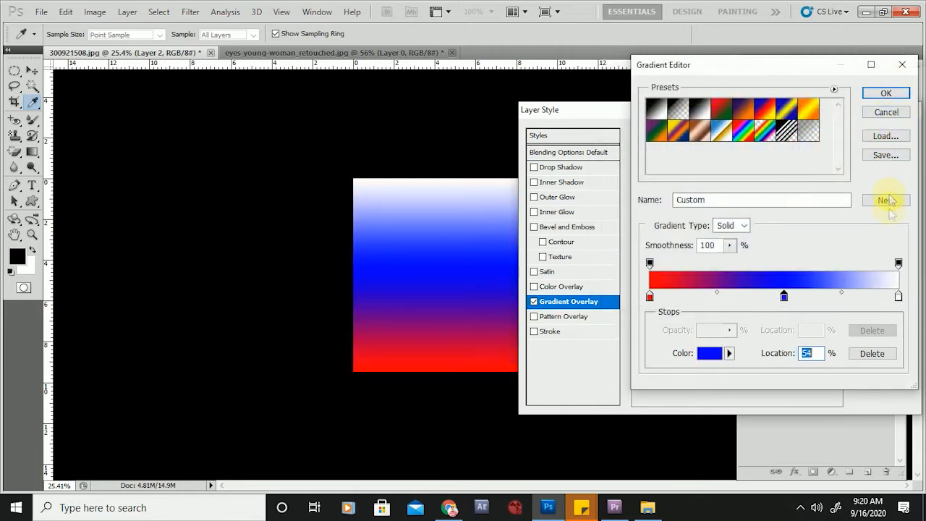
left_click(885, 95)
left_click(883, 137)
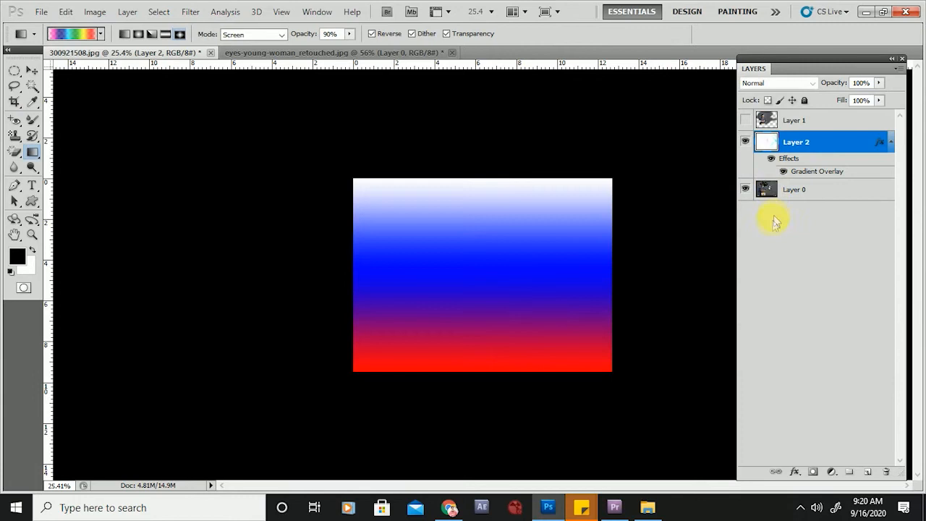
Hide the effects of Layer 2 and switch to the Paint Bucket Tool
left_click(773, 158)
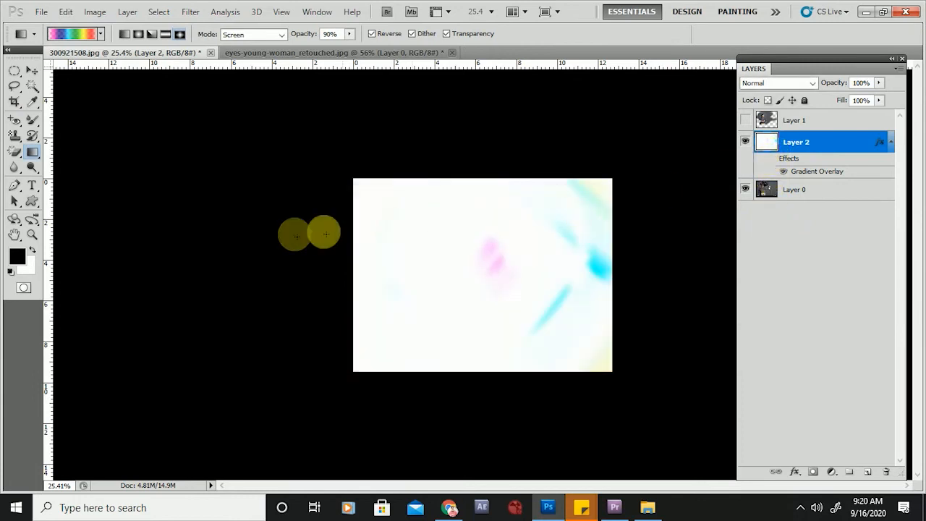
left_click(33, 156)
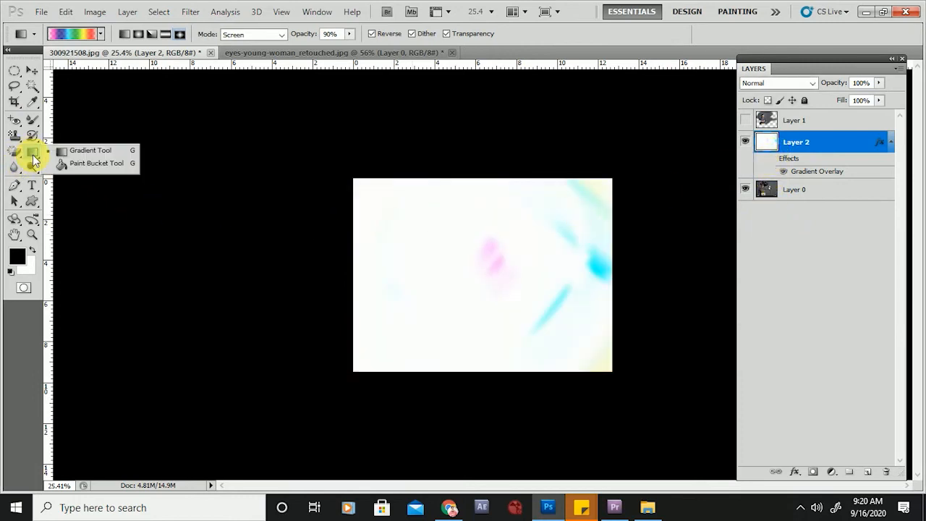
left_click(90, 163)
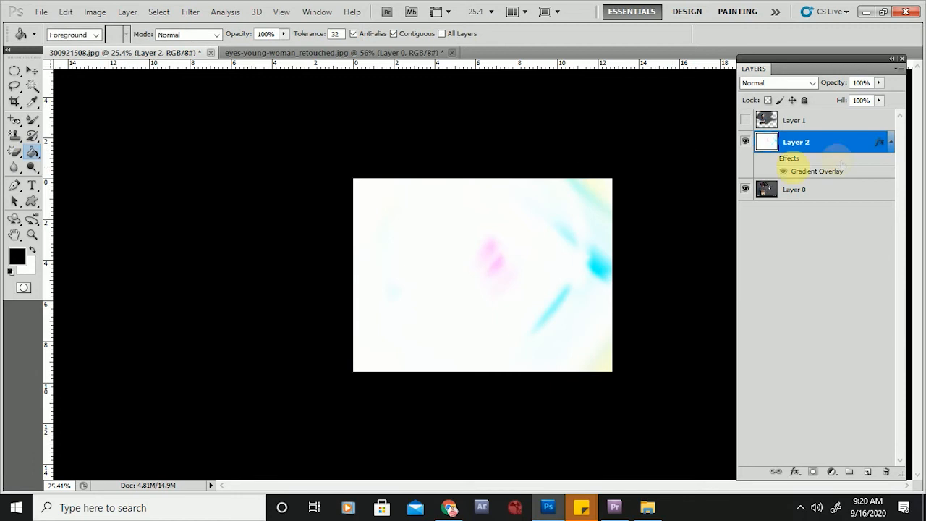
Hide Layer 2, then try filling the wall on Layer 0 with black and undo the fill
left_click(745, 142)
left_click(825, 190)
scroll(511, 252, "up", 1)
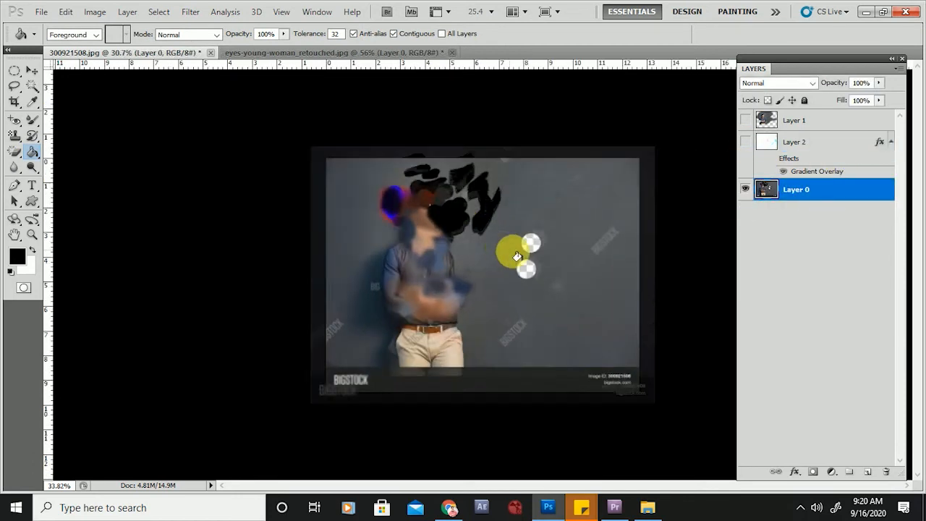
left_click(346, 240)
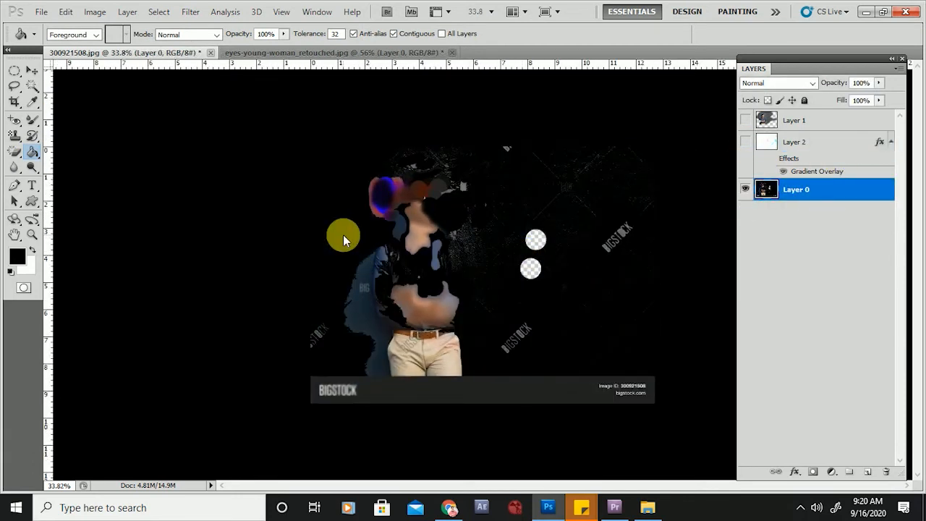
key("ctrl+z")
Set the foreground colour to red (255, 0, 0), fill the wall on Layer 0 with it and undo the fill
left_click(17, 256)
type("255")
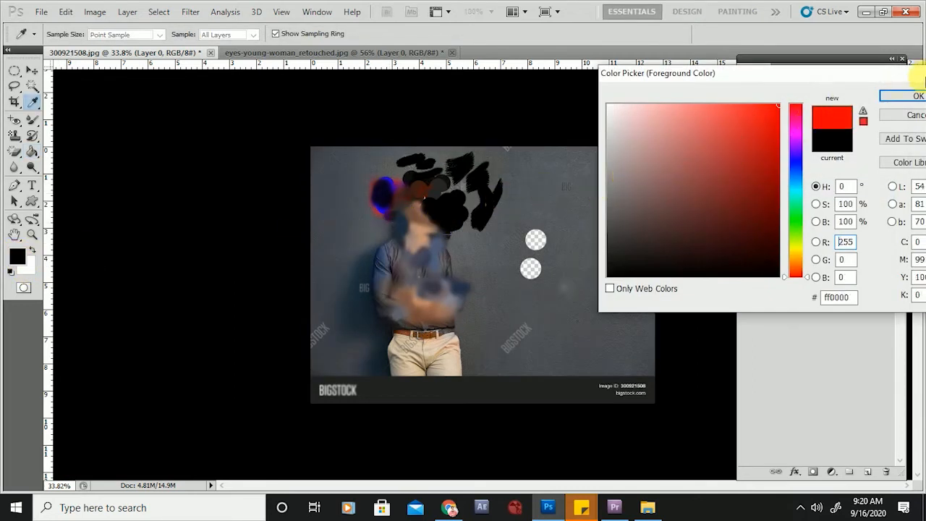
left_click(897, 103)
left_click(614, 340)
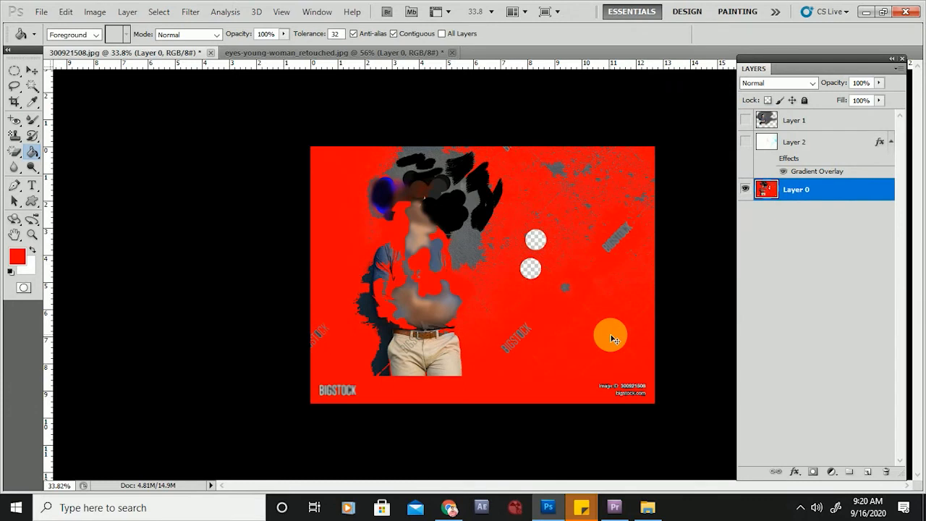
key("ctrl+z")
key("ctrl+plus")
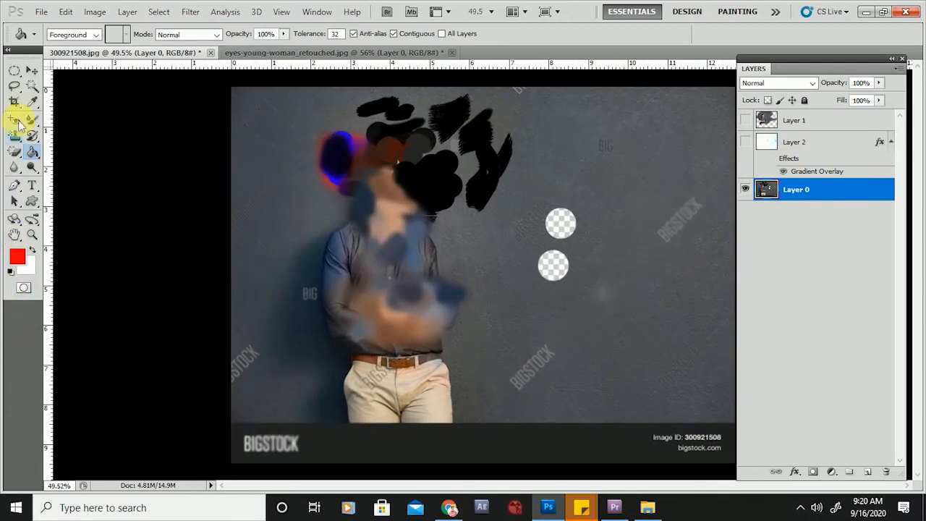
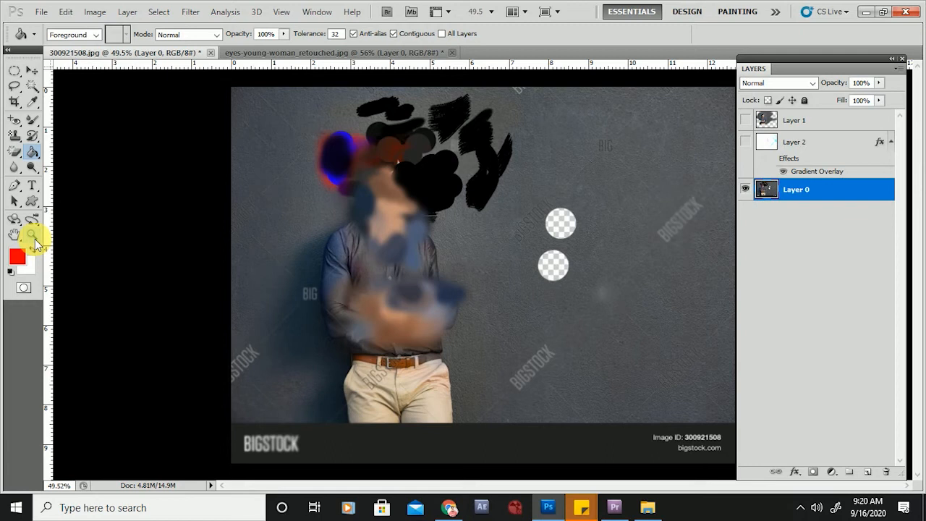
With the Blur Tool at brush size 29 and 100% strength, blur the left outer edge of the man's trousers on Layer 0
left_click(22, 174)
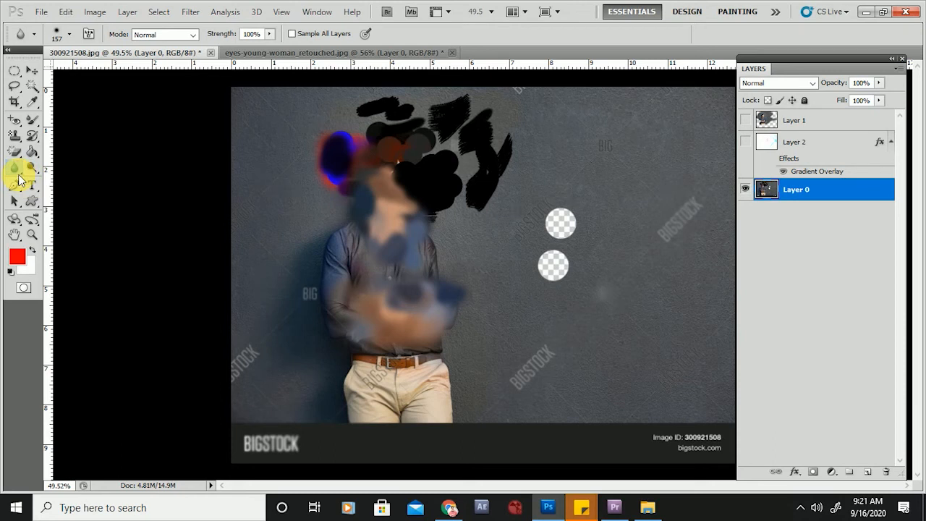
left_click_drag(299, 331, 367, 239)
right_click(362, 224, "alt")
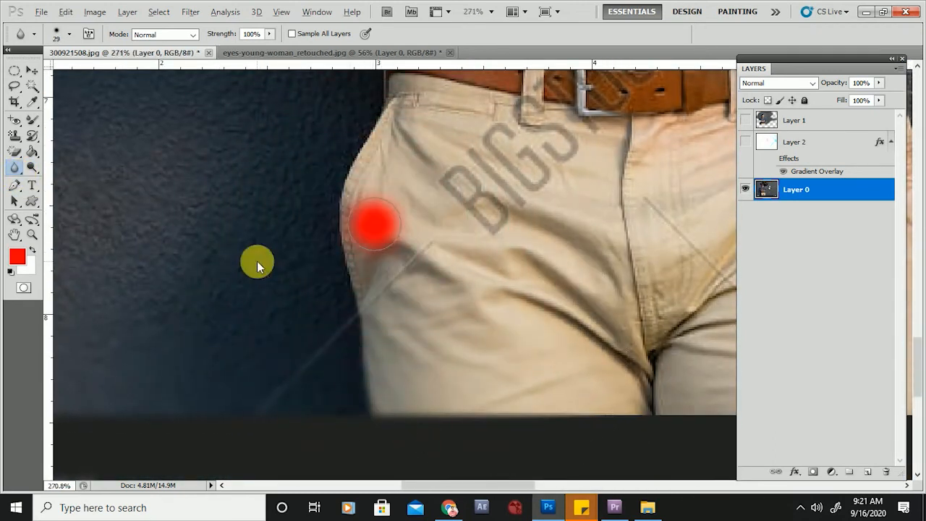
left_click_drag(256, 263, 391, 143)
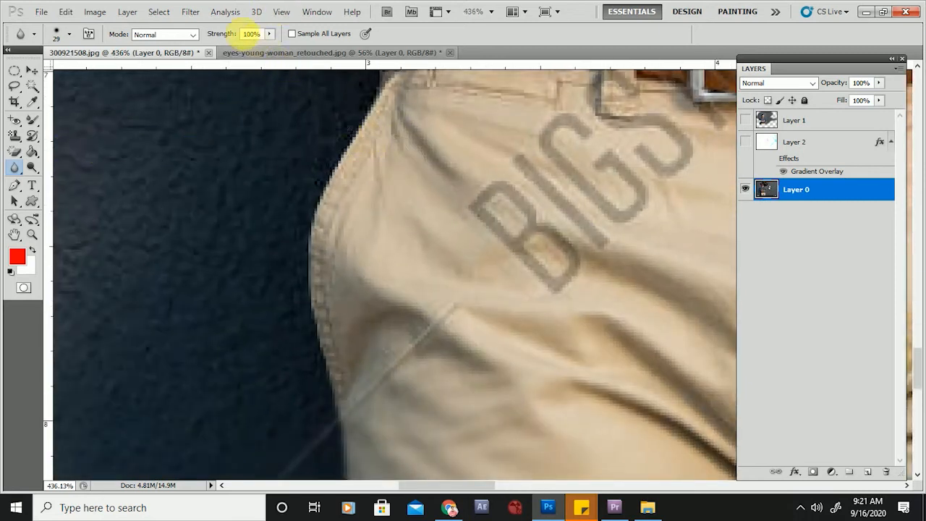
left_click_drag(301, 269, 351, 191)
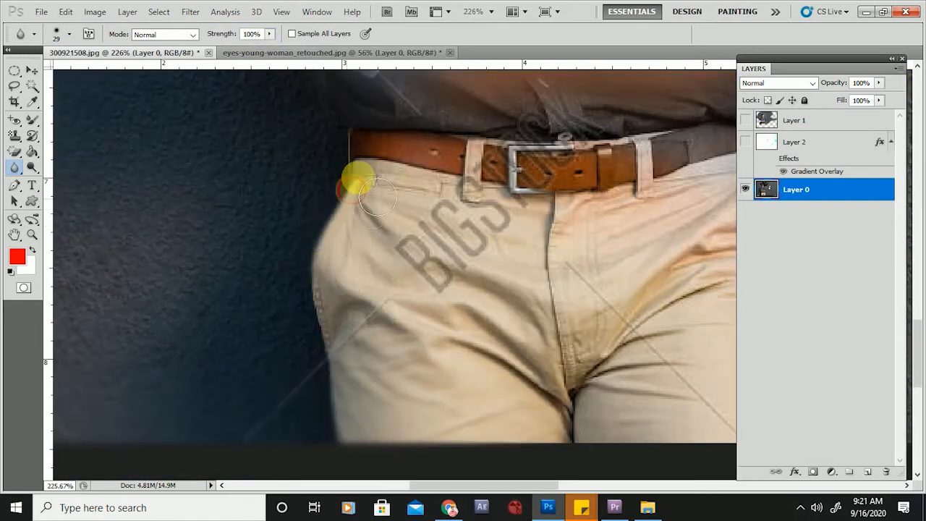
scroll(304, 239, "up", 1)
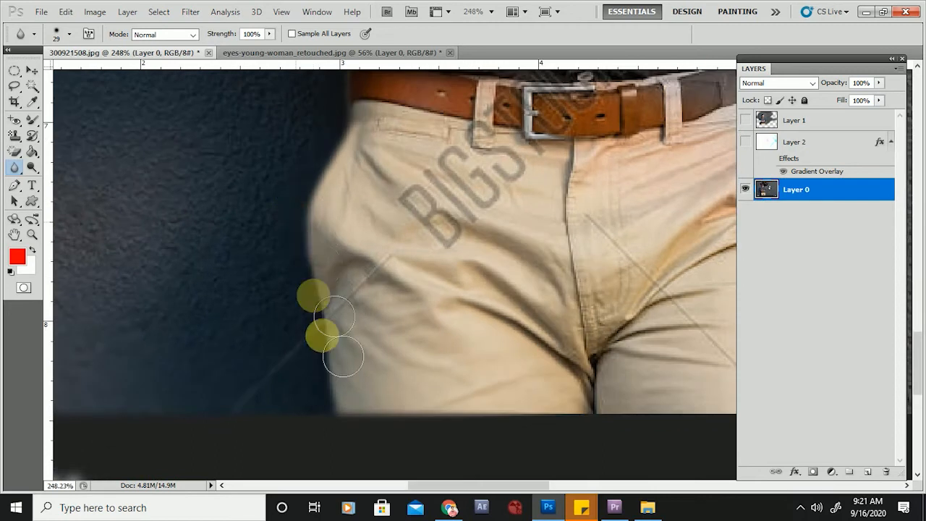
scroll(321, 265, "down", 5)
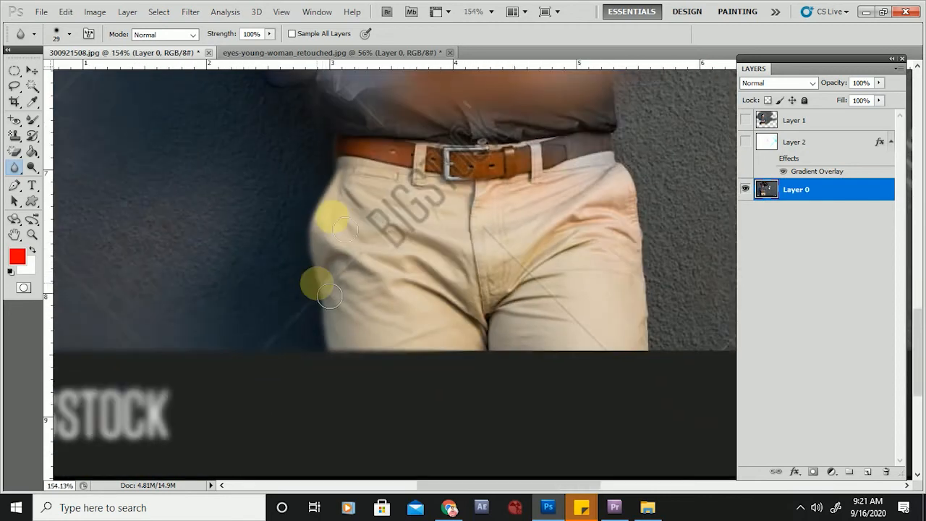
scroll(329, 295, "down", 3)
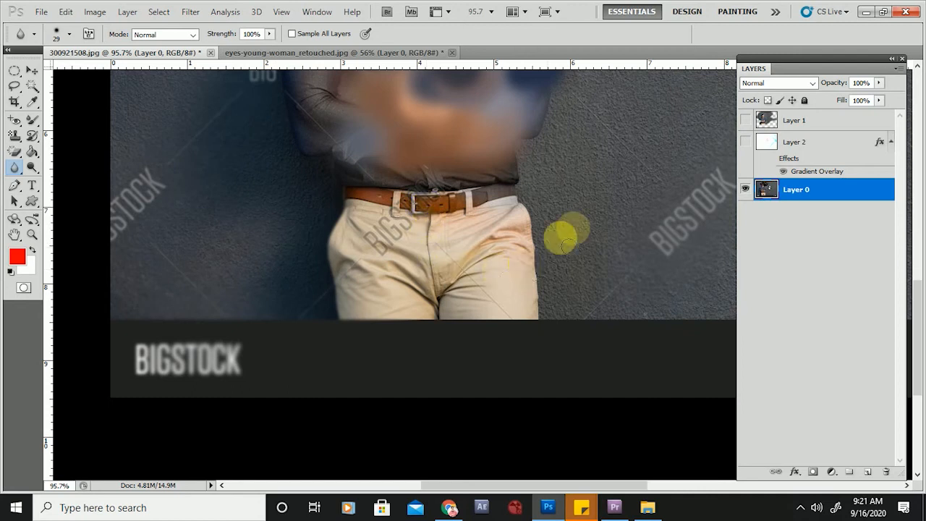
Blur the right outer edge of the trousers from the belt down to the thigh
scroll(568, 243, "up", 10)
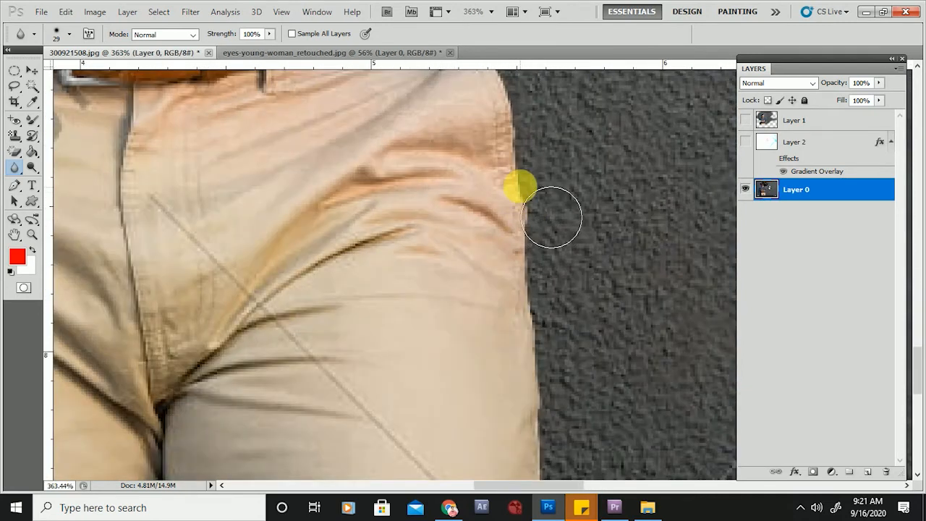
scroll(557, 322, "down", 5)
scroll(550, 183, "up", 5)
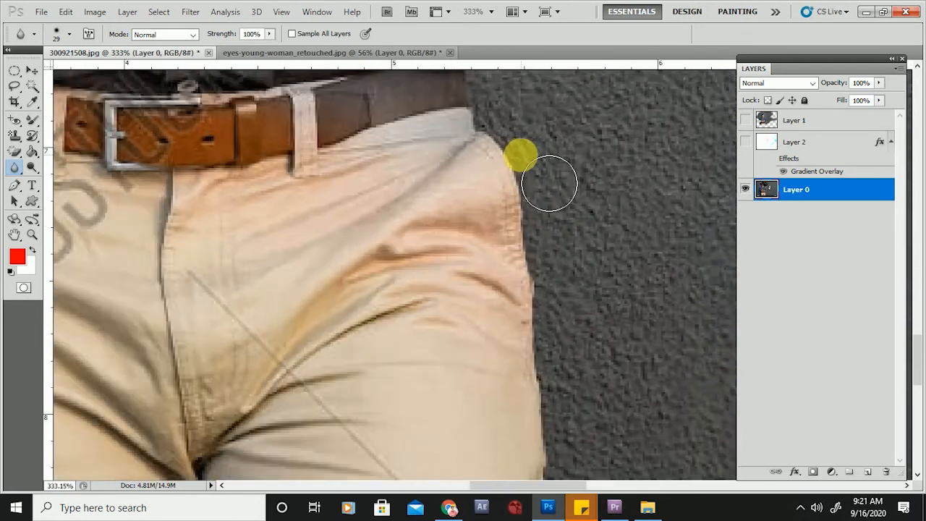
left_click_drag(521, 222, 531, 384)
scroll(502, 179, "down", 3)
scroll(530, 304, "up", 1)
mouse_move(532, 304)
left_mouse_down()
mouse_move(547, 393)
mouse_move(542, 193)
mouse_move(510, 141)
left_mouse_up()
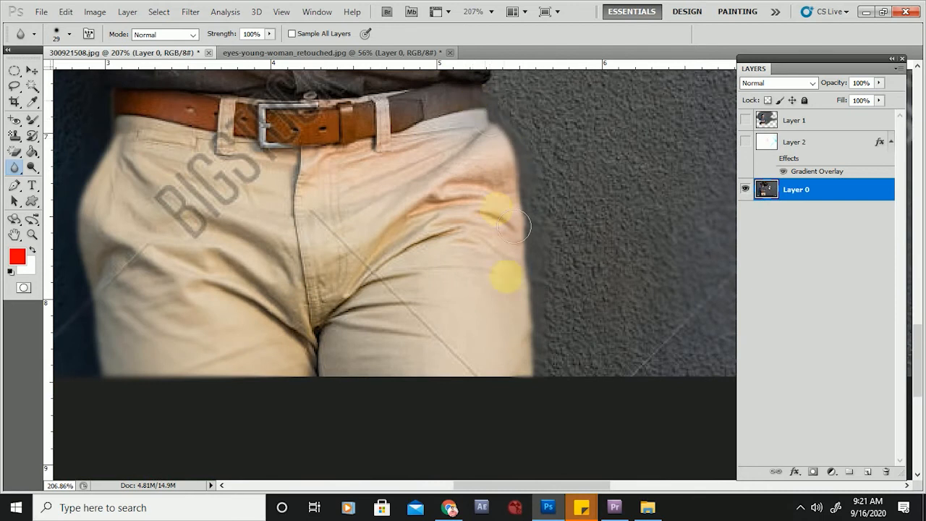
Switch to the Sharpen Tool and sharpen the wall texture and the BIG watermark beside the man's sleeve
scroll(514, 301, "down", 8)
scroll(399, 185, "up", 4)
scroll(363, 210, "down", 4)
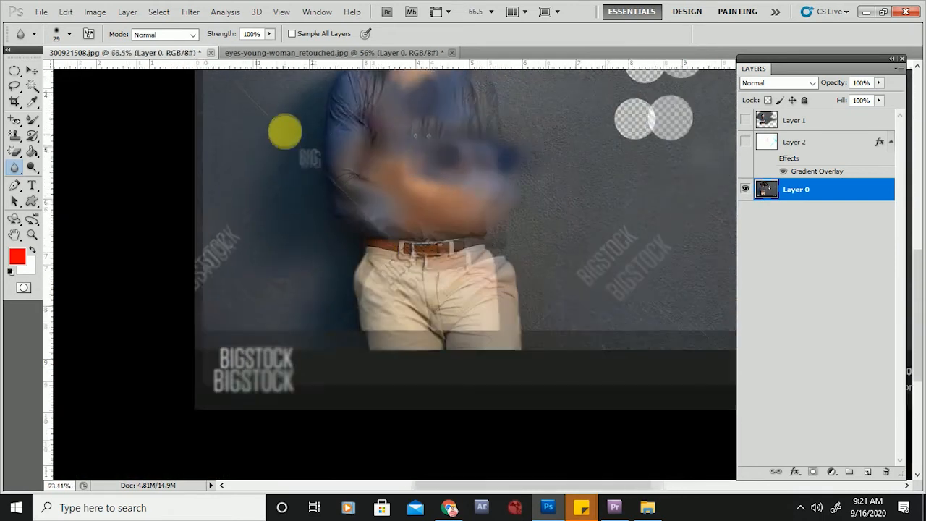
scroll(284, 131, "up", 4)
scroll(364, 263, "down", 4)
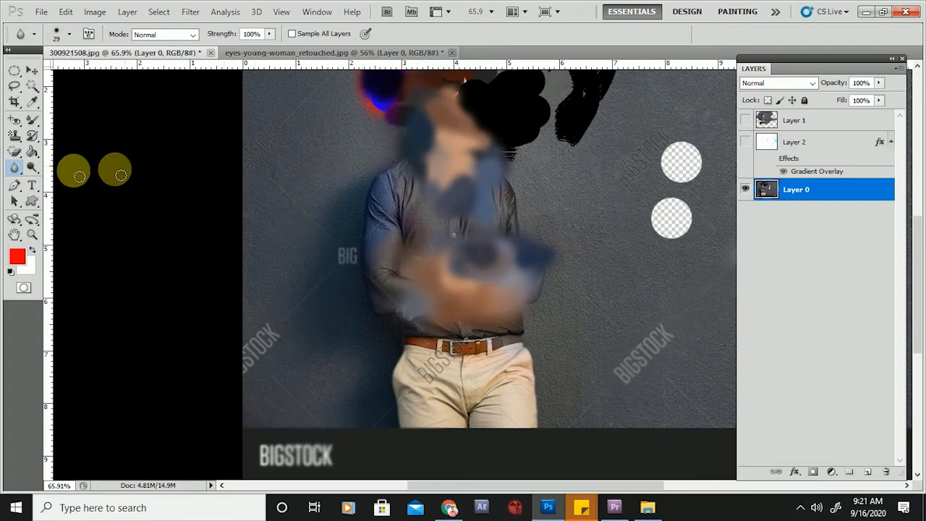
left_click(15, 172)
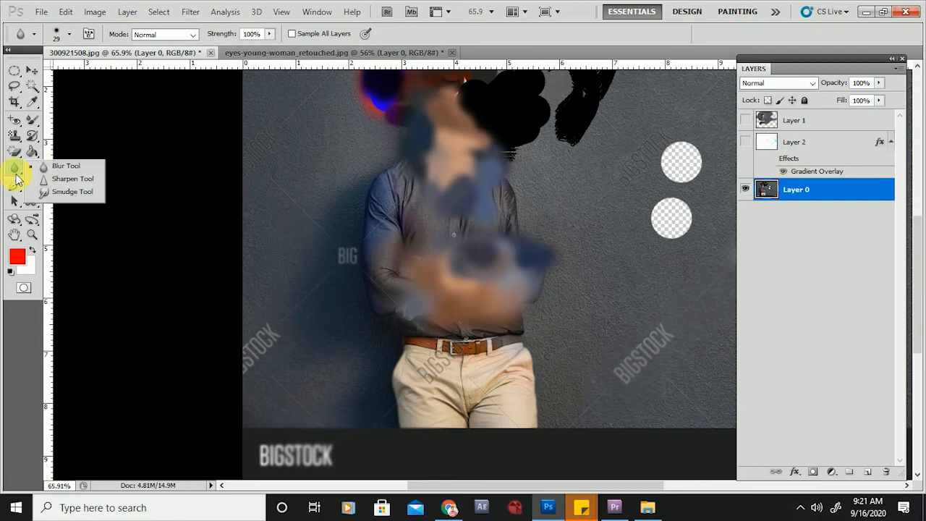
left_click(58, 181)
scroll(369, 225, "up", 8)
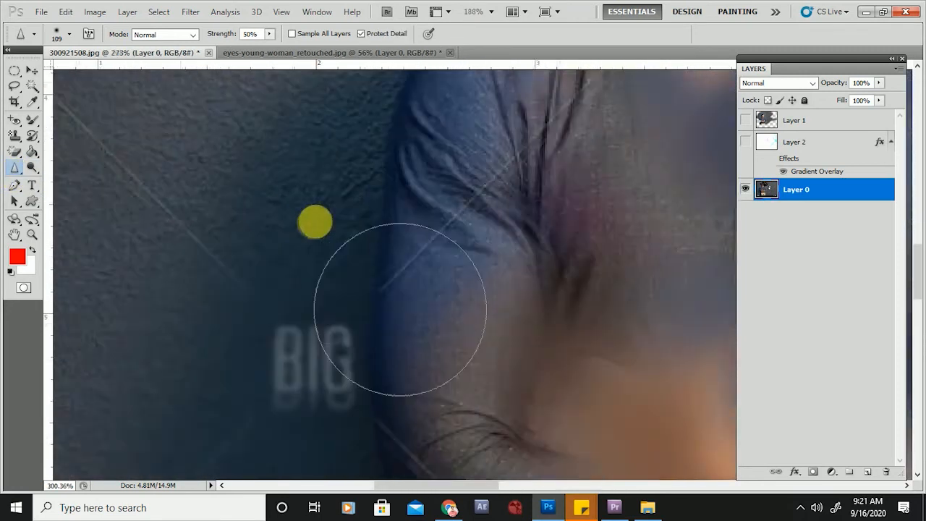
scroll(220, 368, "down", 6)
scroll(220, 368, "up", 5)
mouse_move(256, 239)
left_mouse_down()
mouse_move(251, 332)
mouse_move(289, 320)
mouse_move(244, 399)
mouse_move(259, 381)
mouse_move(217, 190)
mouse_move(172, 450)
left_mouse_up()
scroll(408, 302, "down", 4)
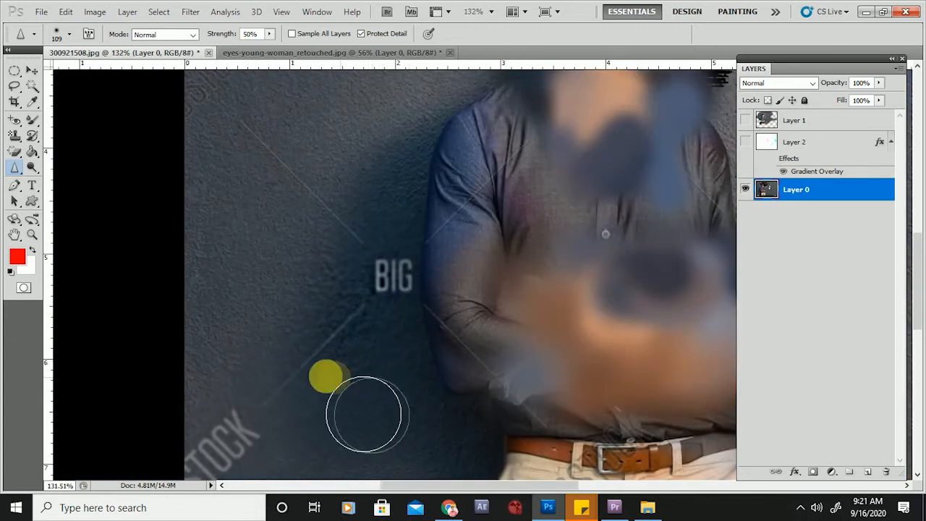
Sharpen more of the wall below the BIG watermark, continuing over the man's belt and trousers
mouse_move(352, 376)
left_mouse_down()
mouse_move(597, 273)
mouse_move(611, 234)
mouse_move(532, 329)
mouse_move(495, 354)
mouse_move(512, 335)
mouse_move(537, 357)
mouse_move(567, 300)
mouse_move(526, 335)
mouse_move(399, 393)
left_mouse_up()
scroll(413, 268, "down", 2)
mouse_move(413, 269)
left_mouse_down()
mouse_move(455, 288)
mouse_move(585, 332)
mouse_move(588, 412)
left_mouse_up()
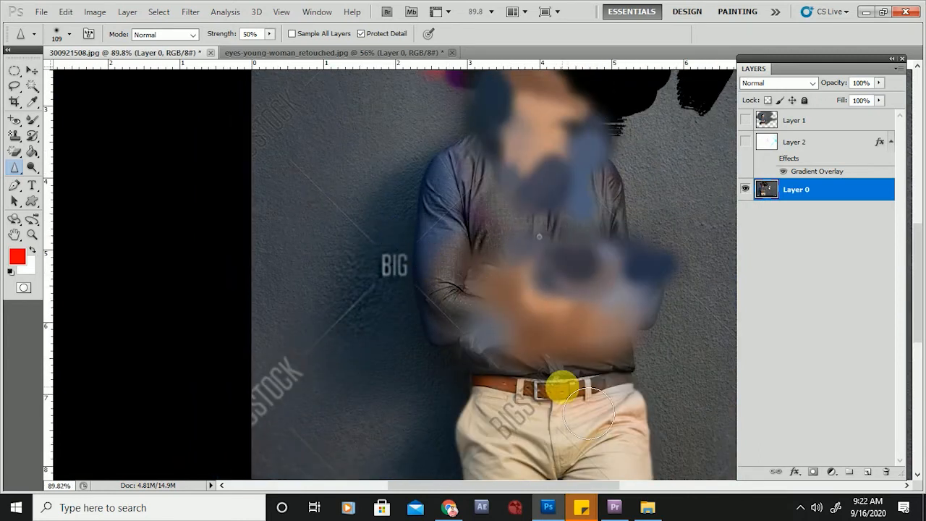
mouse_move(588, 412)
left_mouse_down()
mouse_move(537, 200)
mouse_move(582, 238)
mouse_move(524, 153)
mouse_move(614, 223)
mouse_move(581, 198)
mouse_move(618, 174)
mouse_move(594, 212)
left_mouse_up()
left_click(189, 12)
mouse_move(254, 223)
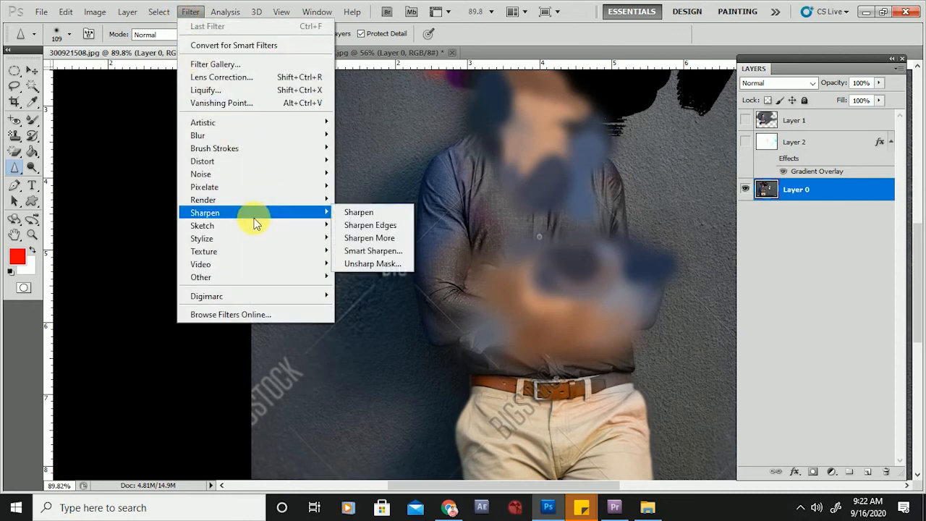
left_click(135, 248)
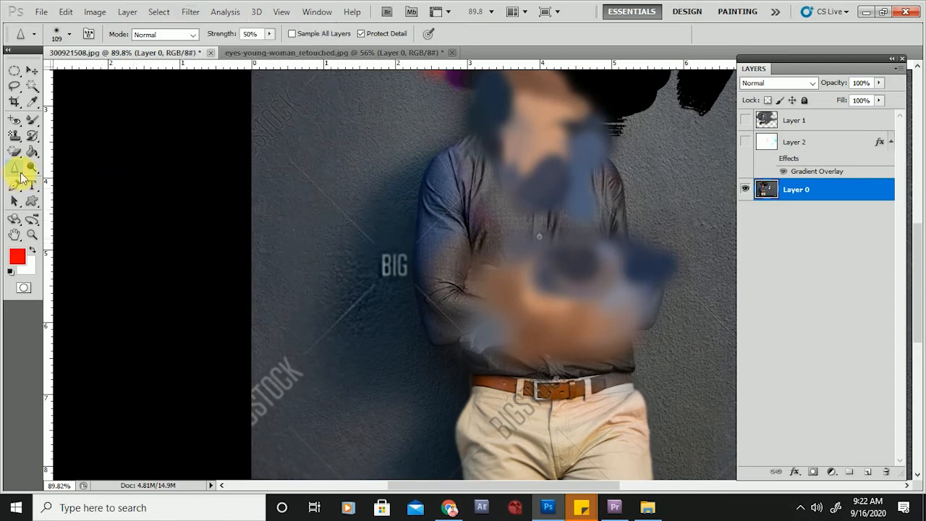
Switch to the Smudge Tool, reduce the brush size to 9 and smudge the folds of the blue sleeve at 8% strength
left_click(21, 178)
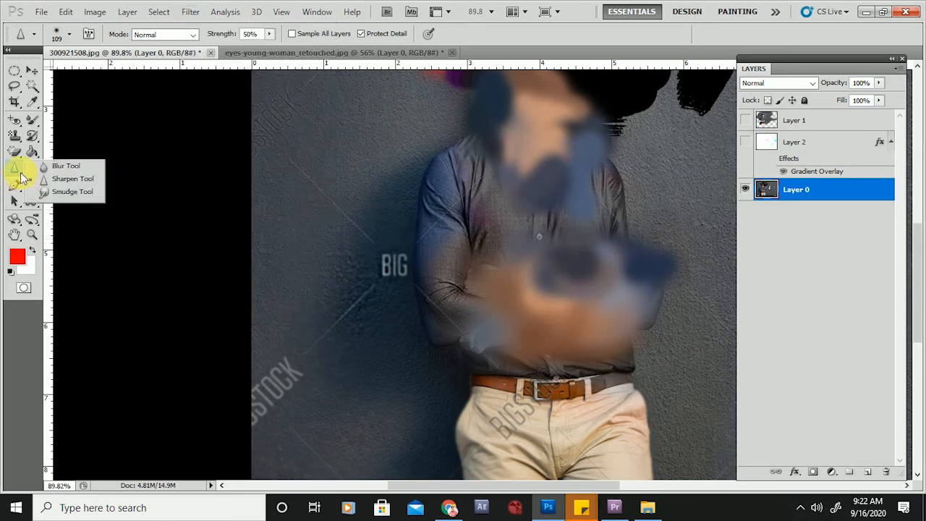
left_click(73, 192)
scroll(391, 225, "up", 5)
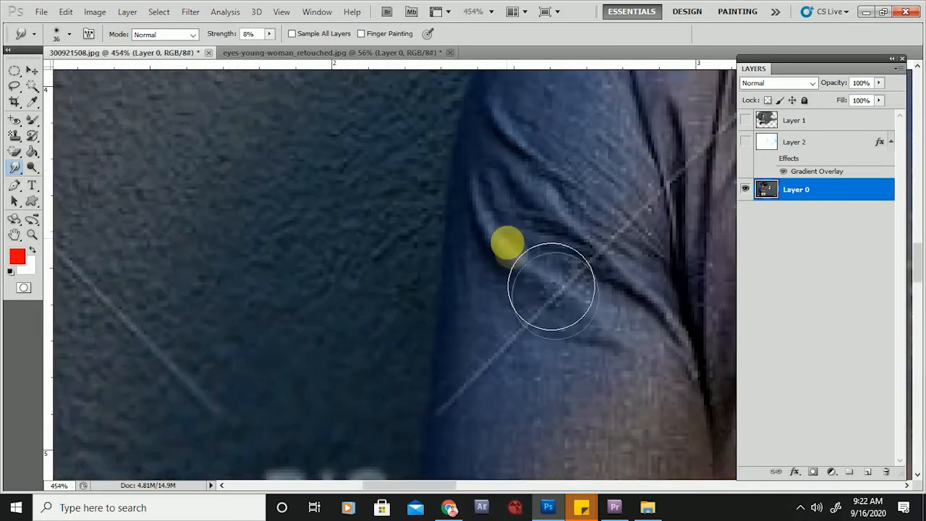
scroll(400, 195, "down", 3)
scroll(390, 197, "up", 2)
left_click_drag(417, 199, 381, 206)
scroll(422, 224, "down", 2)
scroll(469, 198, "up", 2)
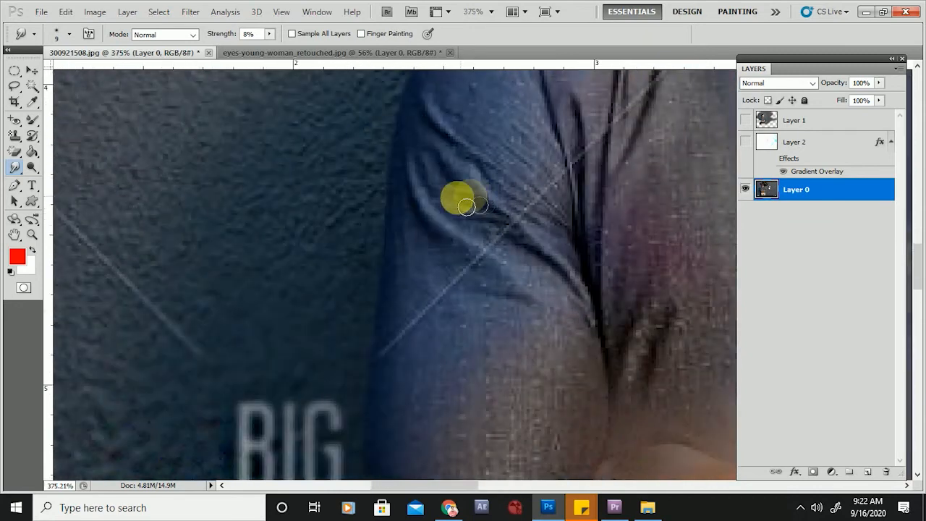
scroll(397, 293, "down", 4)
scroll(402, 293, "up", 4)
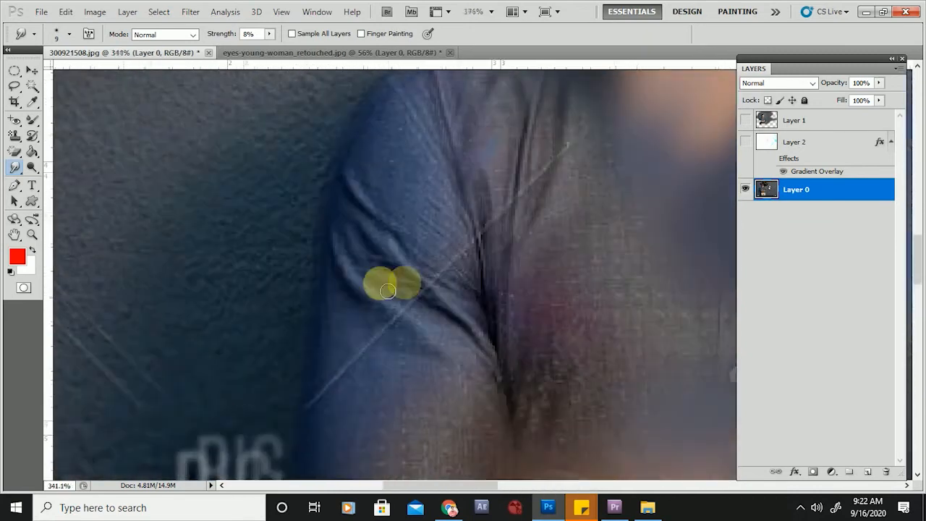
scroll(404, 282, "up", 2)
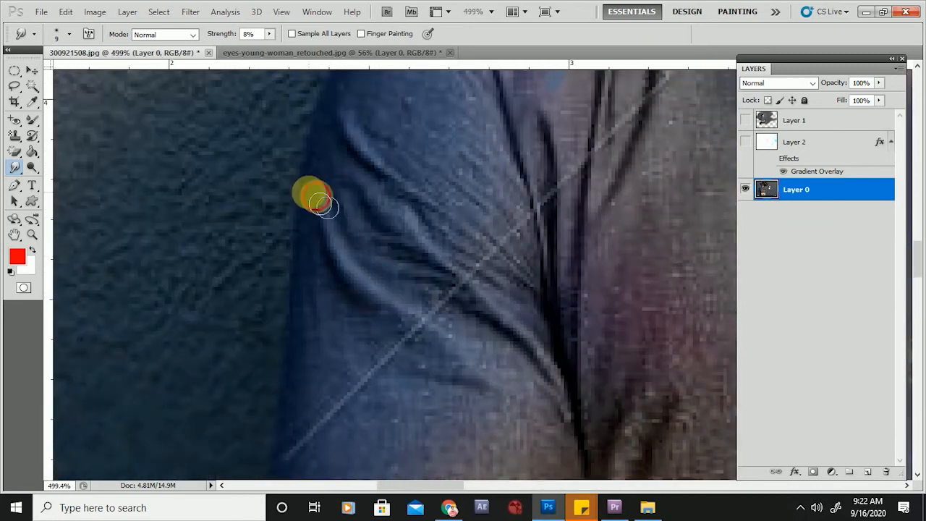
Raise the Smudge strength to 88% and smear the fabric between the folds of the blue sleeve
left_click_drag(299, 53, 318, 52)
mouse_move(330, 134)
left_mouse_down()
mouse_move(378, 258)
mouse_move(440, 321)
mouse_move(382, 215)
left_mouse_up()
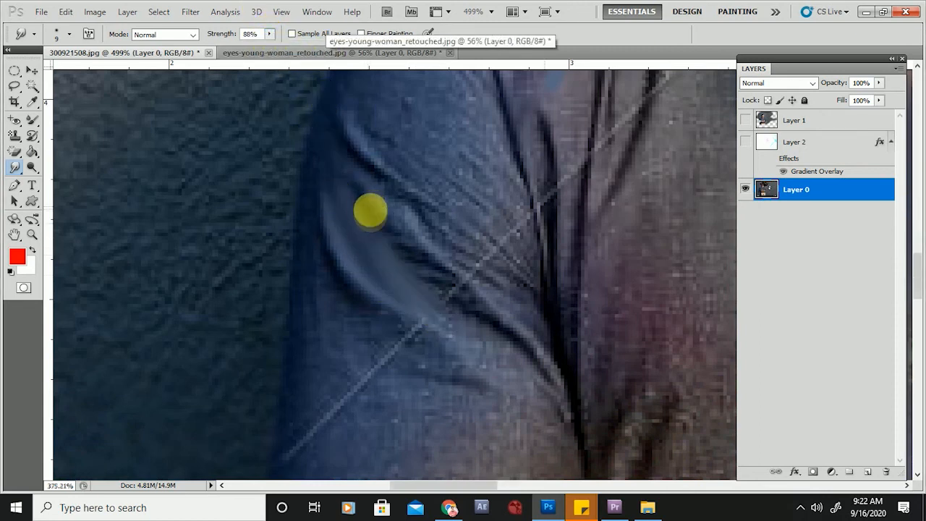
scroll(381, 216, "down", 1)
mouse_move(374, 248)
left_mouse_down()
mouse_move(333, 169)
mouse_move(349, 215)
mouse_move(424, 256)
mouse_move(404, 256)
mouse_move(334, 185)
mouse_move(422, 280)
left_mouse_up()
scroll(416, 285, "up", 1)
mouse_move(480, 284)
left_mouse_down()
mouse_move(357, 209)
mouse_move(386, 244)
mouse_move(496, 306)
left_mouse_up()
scroll(432, 317, "down", 8)
Enlarge the Smudge brush to 25 and smear the sleeve fabric above the elbow
right_click(432, 317)
left_click_drag(465, 335, 473, 335)
left_click(432, 291)
mouse_move(400, 273)
left_mouse_down()
mouse_move(428, 285)
mouse_move(398, 275)
mouse_move(440, 311)
mouse_move(387, 302)
mouse_move(320, 222)
left_mouse_up()
Set the Smudge strength to 36% and smooth the fabric of the upper sleeve and shoulder
left_click(269, 34)
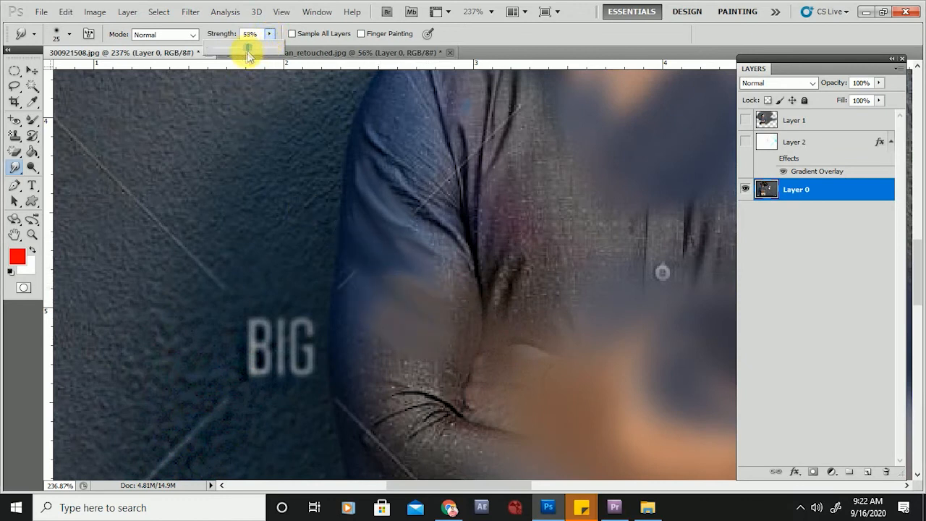
scroll(405, 351, "down", 2)
scroll(403, 348, "up", 4)
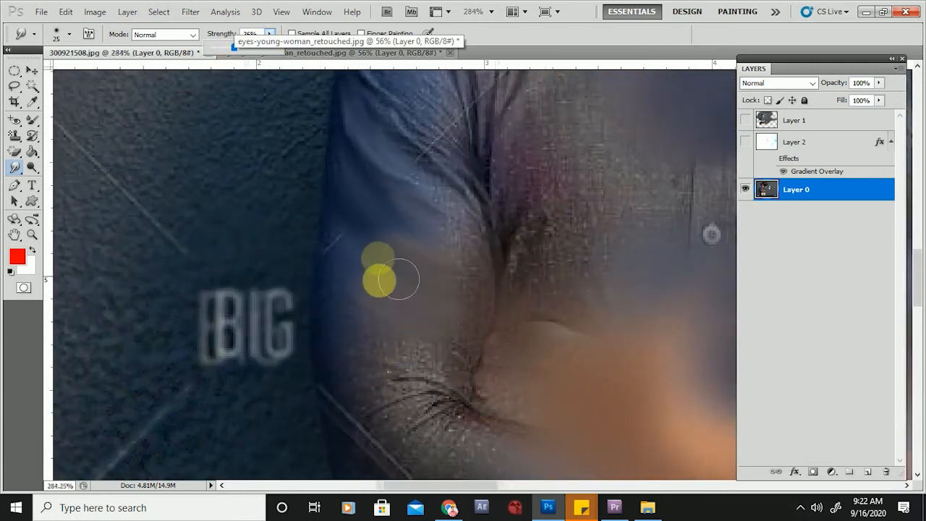
left_click(437, 286)
mouse_move(437, 286)
left_mouse_down()
mouse_move(458, 303)
mouse_move(377, 226)
mouse_move(414, 324)
mouse_move(401, 226)
mouse_move(472, 278)
left_mouse_up()
scroll(408, 297, "down", 2)
scroll(414, 316, "up", 2)
scroll(406, 329, "down", 2)
scroll(409, 180, "up", 2)
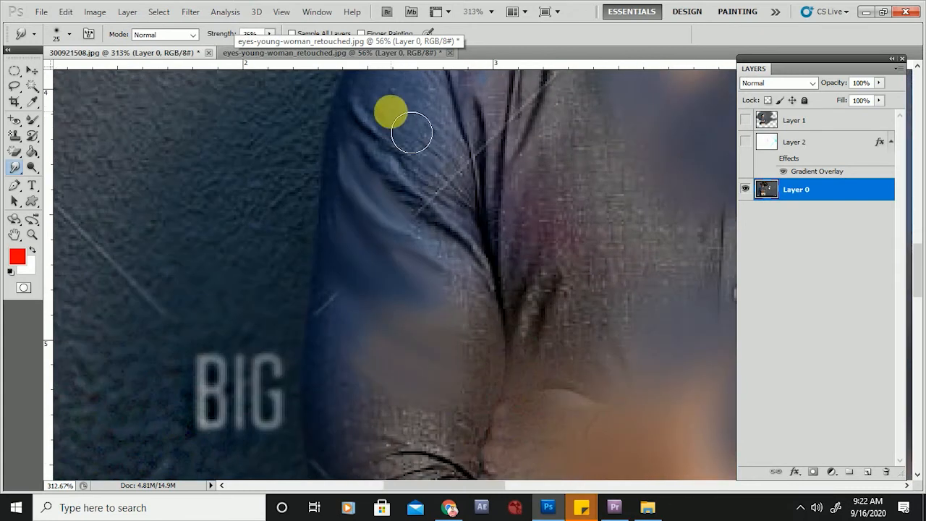
scroll(433, 157, "down", 2)
scroll(439, 311, "up", 2)
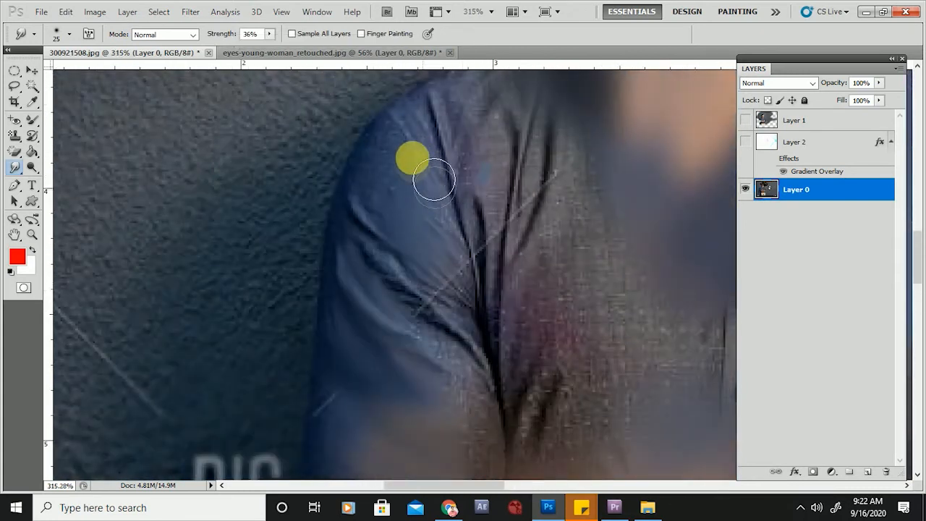
Smudge the reddish shirt fabric and dark folds on the chest beside the sleeve
scroll(393, 217, "down", 2)
scroll(485, 306, "up", 2)
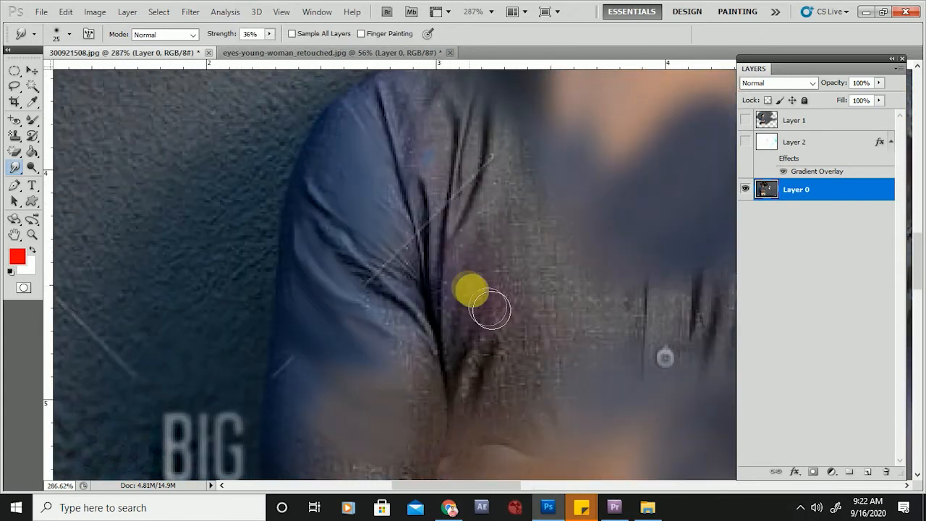
scroll(499, 246, "down", 2)
scroll(489, 285, "up", 2)
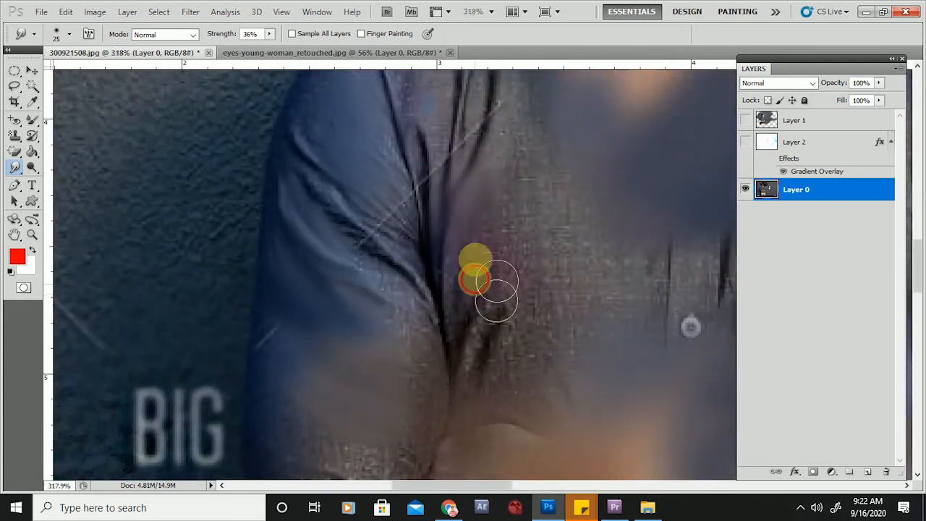
scroll(525, 260, "down", 2)
scroll(525, 260, "up", 1)
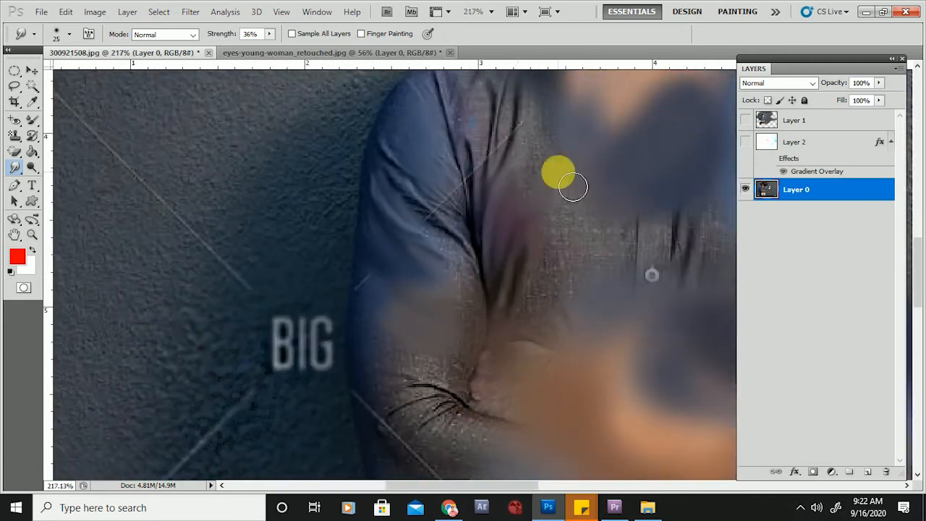
Smudge the dark creases and fabric around the elbow of the folded arm
scroll(529, 253, "down", 2)
scroll(507, 231, "up", 2)
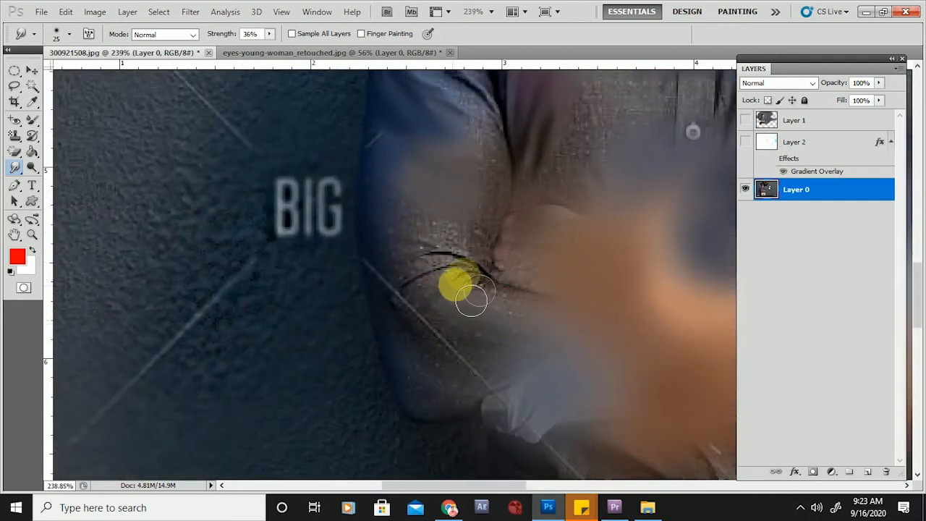
mouse_move(435, 355)
left_mouse_down()
mouse_move(477, 265)
mouse_move(409, 322)
mouse_move(457, 288)
mouse_move(407, 274)
mouse_move(402, 286)
mouse_move(458, 258)
left_mouse_up()
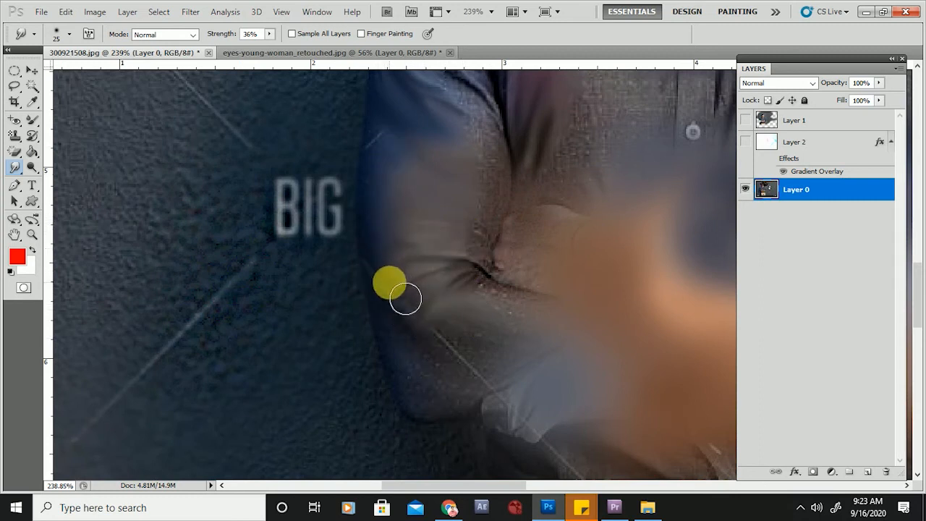
Enlarge the Smudge brush to 82 and smear the wall texture and the BIG and BIGSTOCK watermarks beside the man
mouse_move(217, 207)
left_mouse_down()
mouse_move(139, 323)
mouse_move(177, 187)
mouse_move(113, 318)
mouse_move(151, 183)
mouse_move(195, 322)
left_mouse_up()
scroll(191, 317, "down", 4)
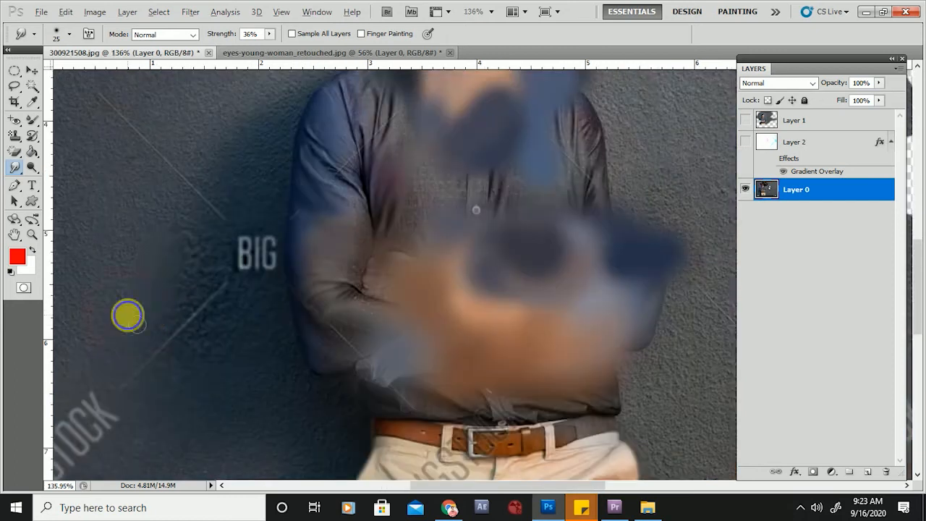
left_click_drag(136, 325, 172, 320)
mouse_move(166, 221)
left_mouse_down()
mouse_move(265, 195)
mouse_move(283, 377)
mouse_move(289, 231)
left_mouse_up()
scroll(290, 231, "down", 2)
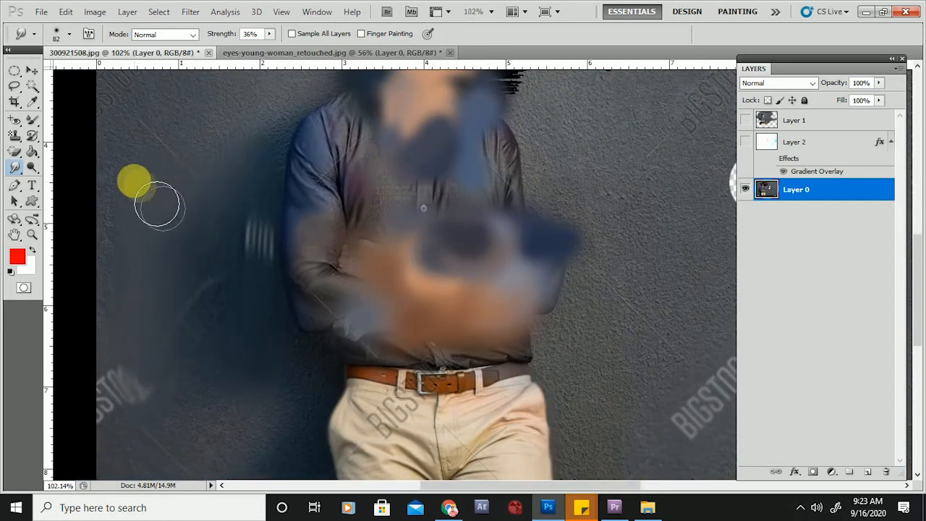
Restore the original photo over the smudged man and surrounding wall using a 223 px History Brush
left_click(33, 136)
left_click(92, 136)
mouse_move(187, 157)
left_mouse_down()
mouse_move(210, 349)
mouse_move(284, 261)
mouse_move(410, 223)
mouse_move(333, 286)
mouse_move(419, 133)
mouse_move(544, 27)
left_mouse_up()
scroll(414, 241, "down", 4)
left_click_drag(608, 227, 661, 100)
scroll(518, 414, "down", 5)
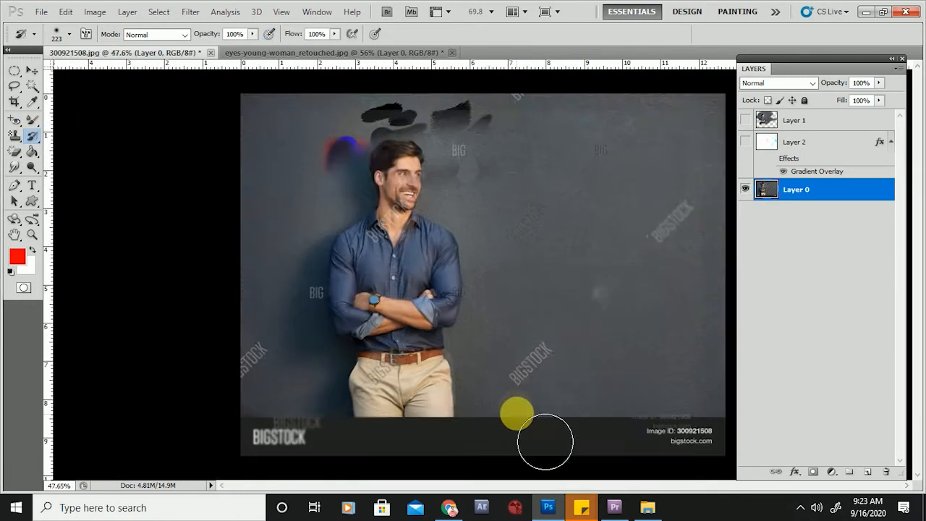
scroll(379, 312, "up", 6)
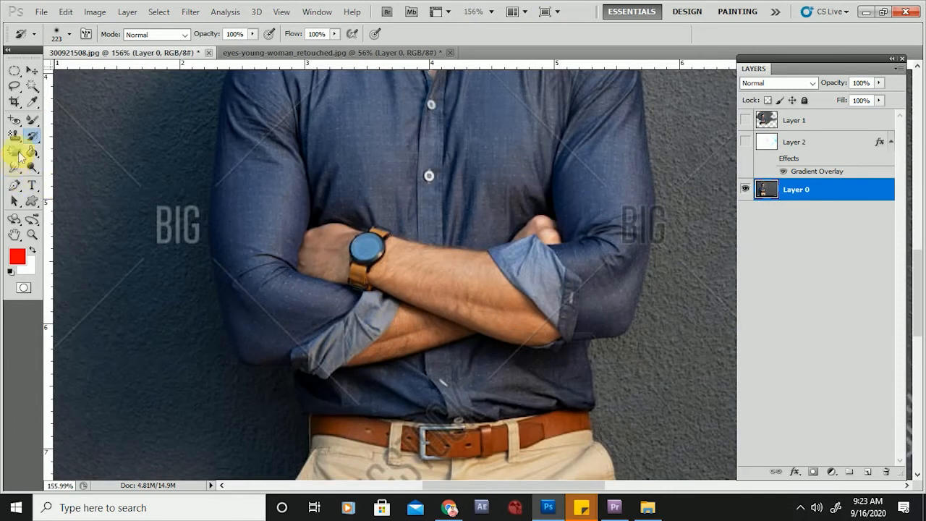
Lighten the man's cheek and forehead with the Dodge tool, using a 44 px brush, Midtones range and 50% exposure
left_click(17, 159)
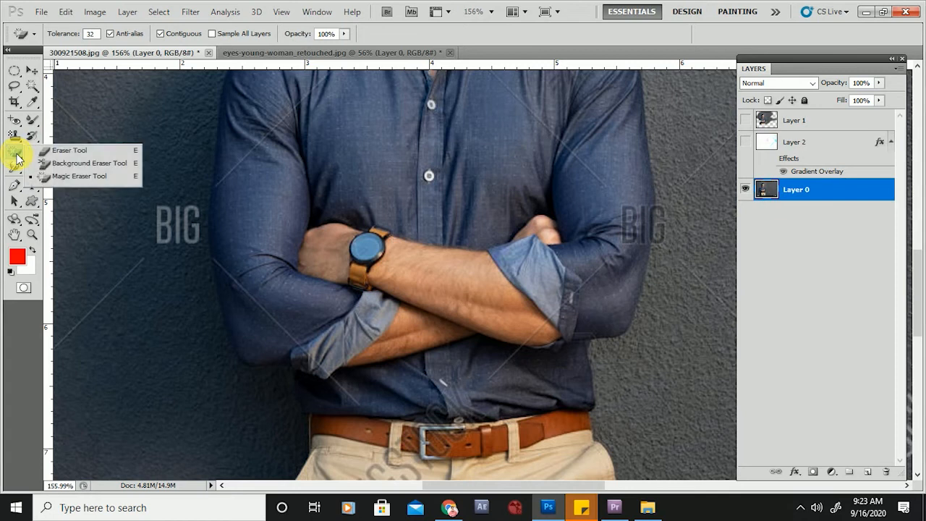
left_click(13, 171)
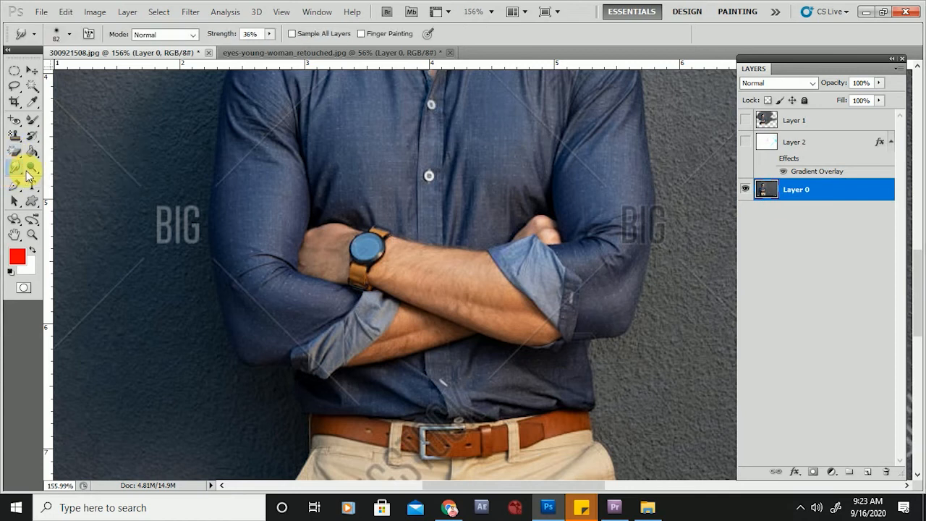
left_click(29, 171)
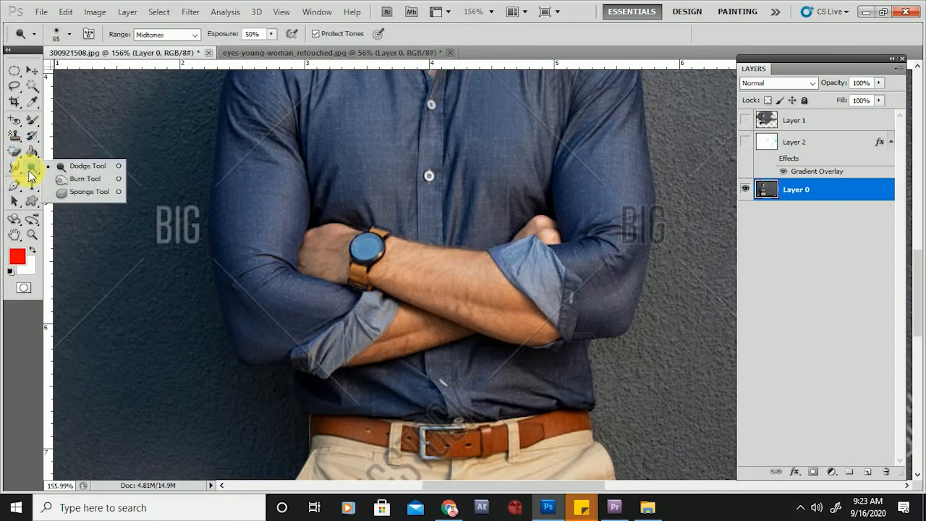
left_click(87, 167)
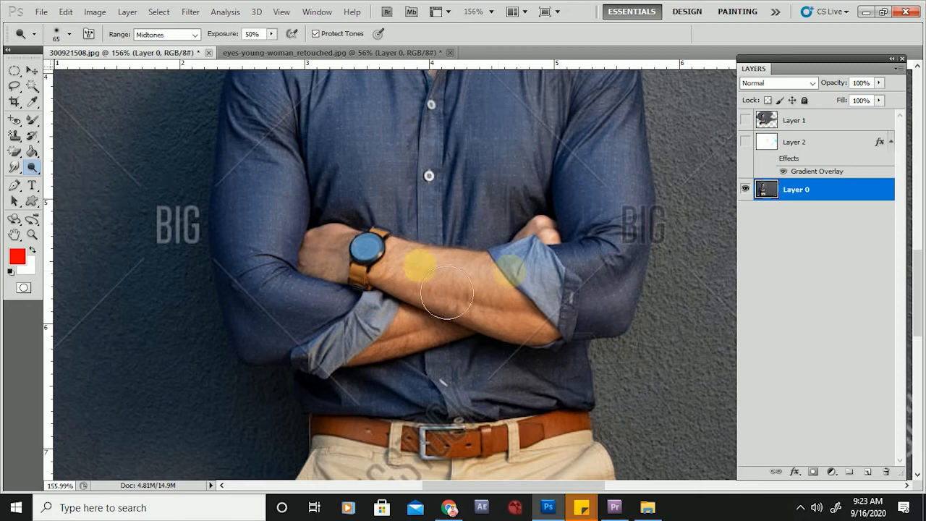
scroll(510, 268, "down", 5)
scroll(463, 166, "up", 5)
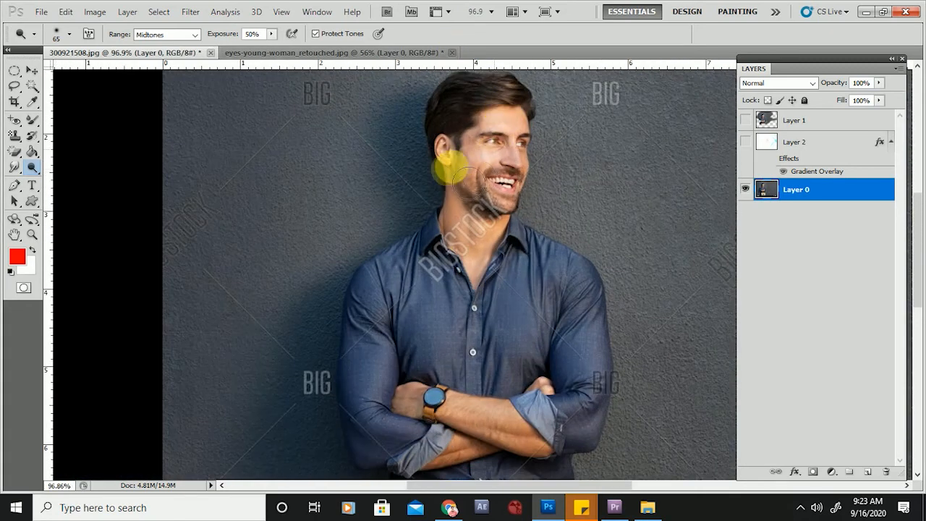
right_click(510, 177)
scroll(511, 177, "down", 4)
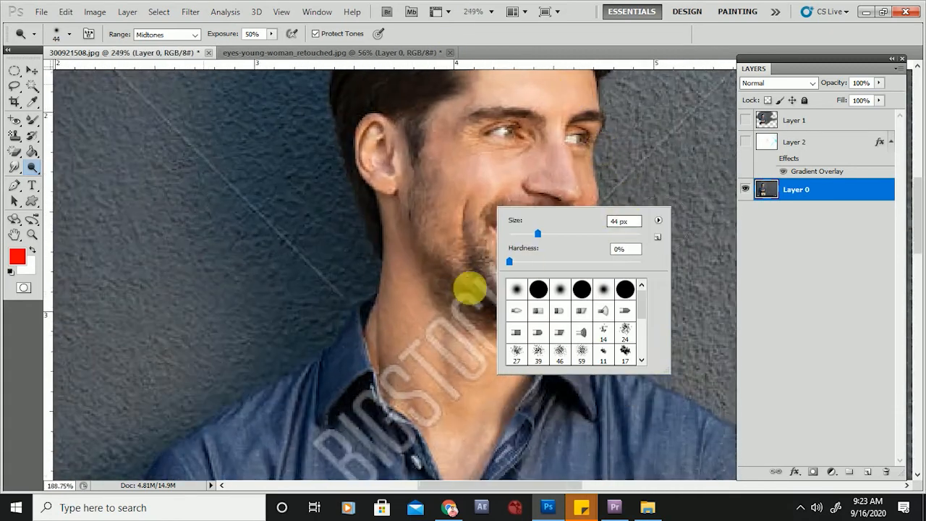
scroll(437, 193, "up", 4)
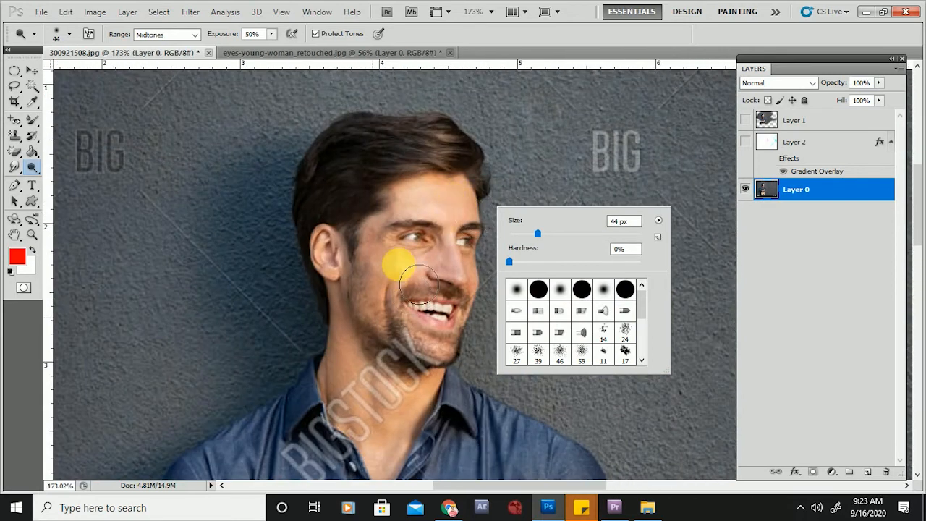
left_click(418, 284)
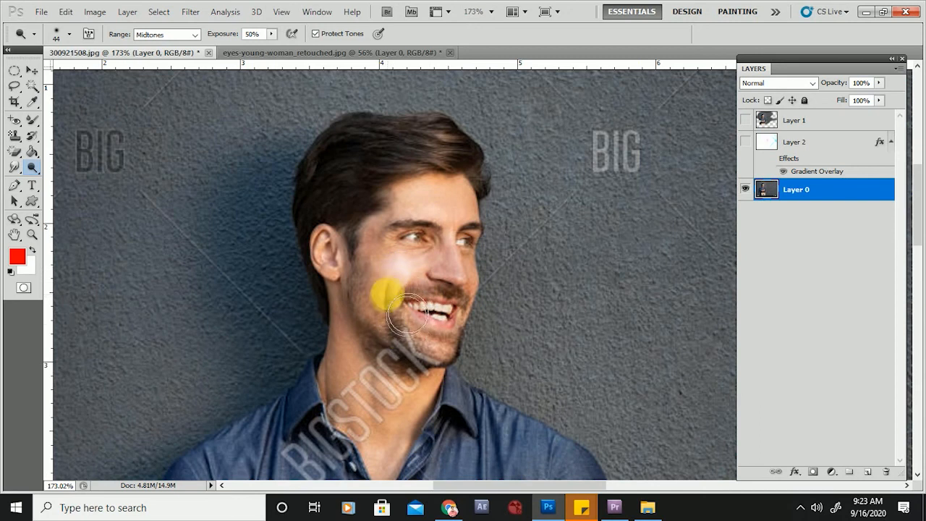
left_click_drag(393, 284, 395, 254)
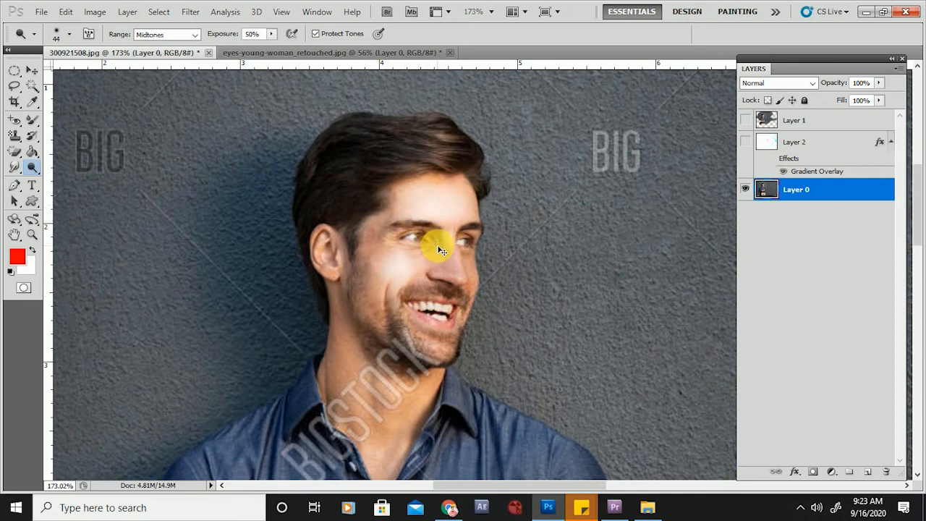
Dodge the creases on the shirt shoulder at the man's left arm to add highlights
scroll(438, 356, "down", 4)
scroll(517, 382, "up", 5)
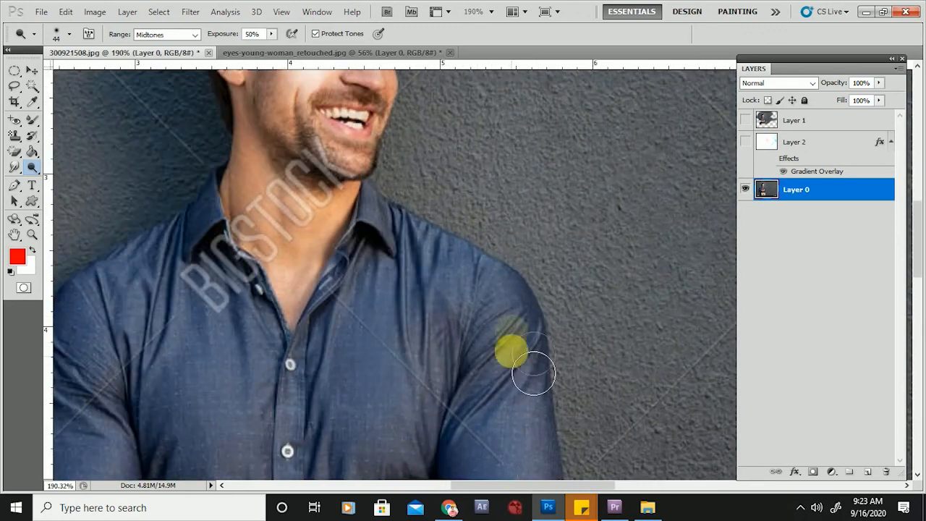
mouse_move(546, 337)
left_mouse_down()
mouse_move(542, 369)
mouse_move(527, 306)
left_mouse_up()
scroll(548, 340, "down", 4)
scroll(547, 340, "up", 2)
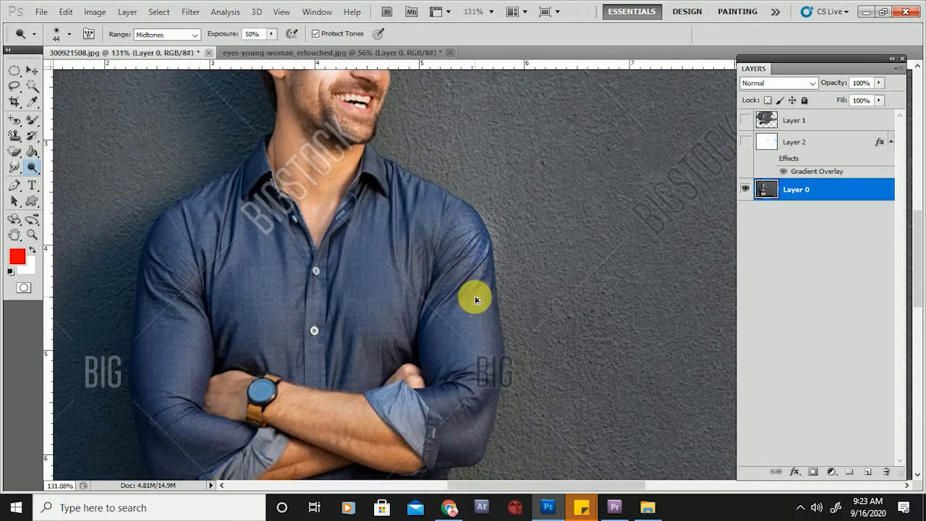
Set the Dodge brush to 27 px and lighten the sleeve folds at the man's left elbow
left_click_drag(410, 466, 504, 422)
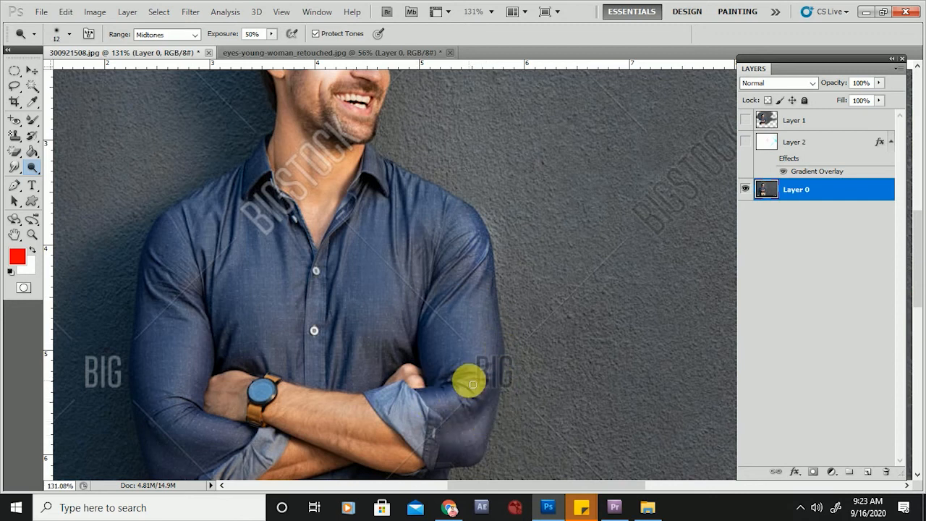
right_click(450, 386)
left_click_drag(483, 347, 492, 347)
scroll(459, 391, "up", 4)
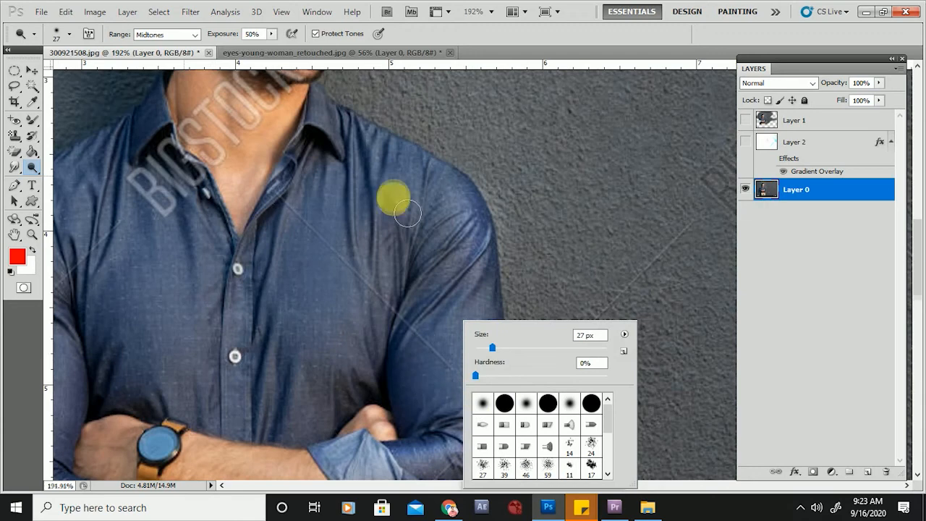
scroll(394, 217, "down", 8)
left_click(576, 155)
Enlarge the Dodge brush to 56 px and brighten the upper arms and elbows of both shirt sleeves
scroll(492, 293, "down", 5)
scroll(425, 338, "up", 5)
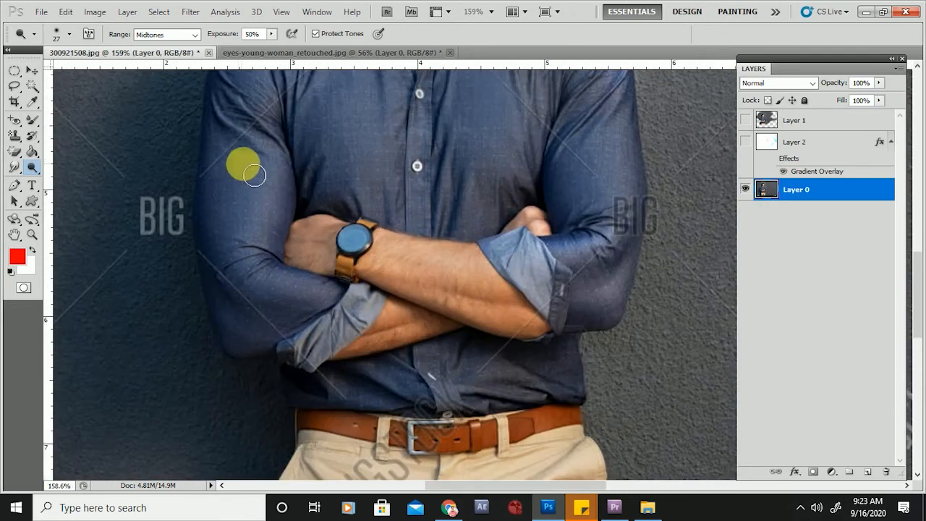
mouse_move(260, 232)
left_mouse_down()
mouse_move(298, 219)
mouse_move(287, 312)
mouse_move(351, 333)
left_mouse_up()
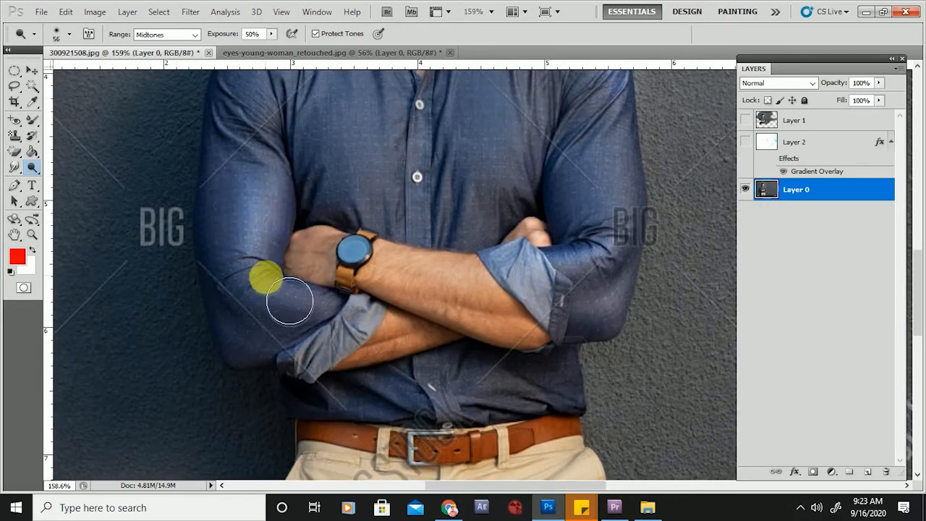
scroll(352, 333, "down", 5)
scroll(506, 246, "up", 4)
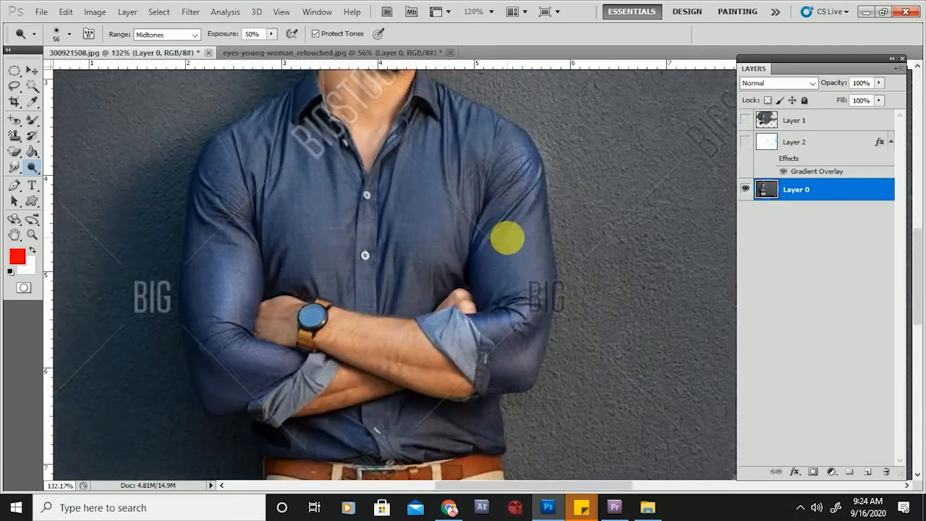
mouse_move(538, 336)
left_mouse_down()
mouse_move(528, 373)
mouse_move(538, 349)
left_mouse_up()
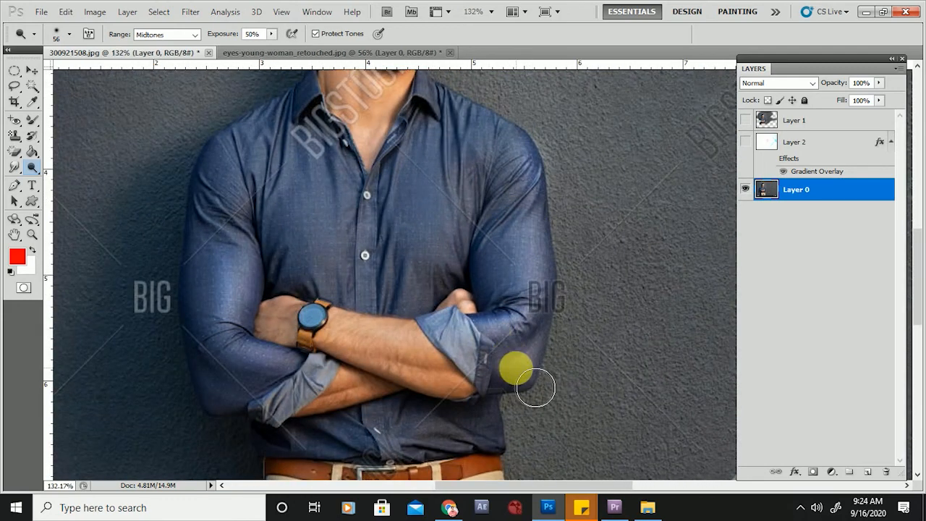
Try dodging broad highlights onto both sides of the shirt's chest, and undo those strokes
scroll(471, 369, "down", 1)
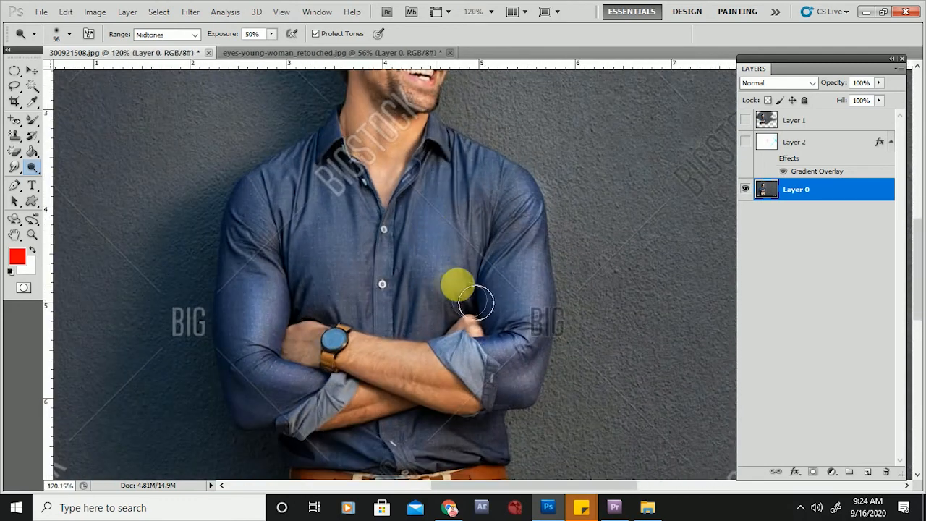
left_click_drag(370, 270, 351, 314)
mouse_move(352, 316)
left_mouse_down()
mouse_move(373, 255)
mouse_move(328, 311)
left_mouse_up()
scroll(453, 298, "down", 3)
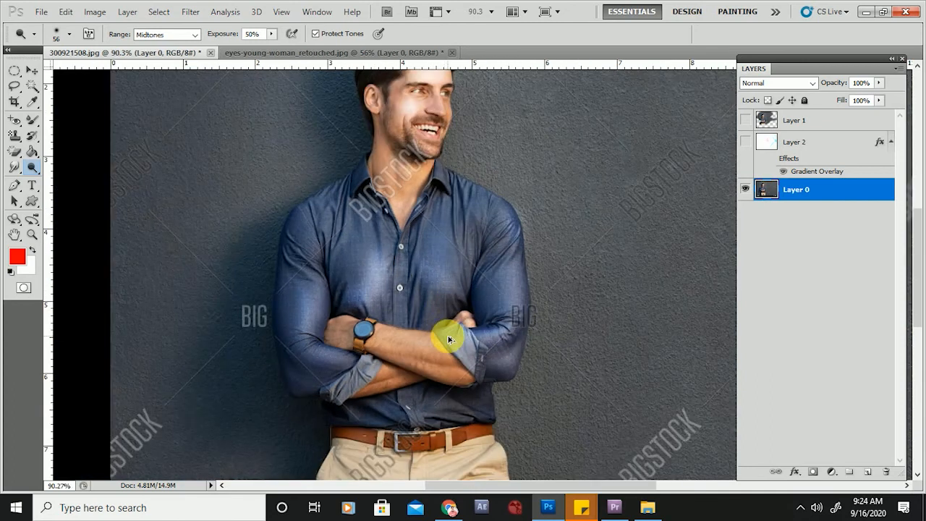
key("ctrl+alt+z")
key("ctrl+alt+z")
Set the Dodge brush to 49 px and subtly lighten the shirt front around the button placket
right_click(366, 294, "alt")
scroll(389, 287, "up", 5)
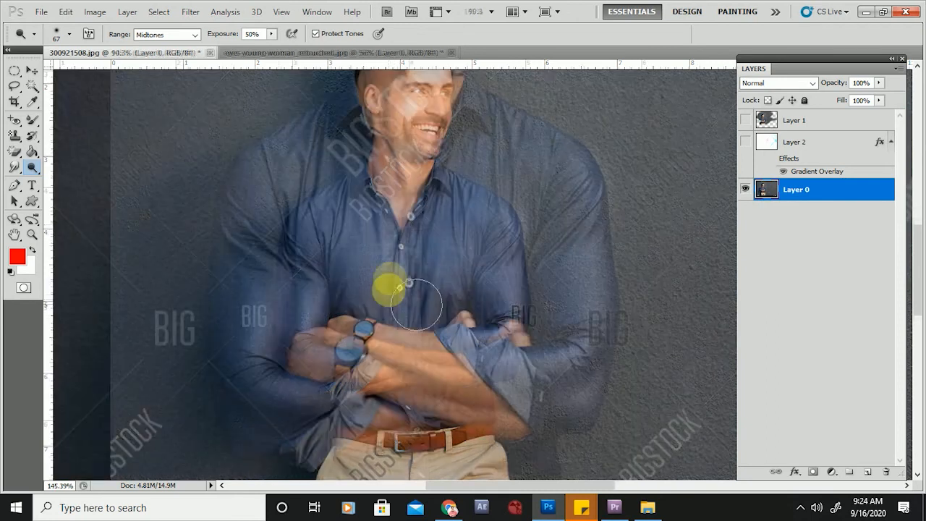
scroll(443, 352, "down", 4)
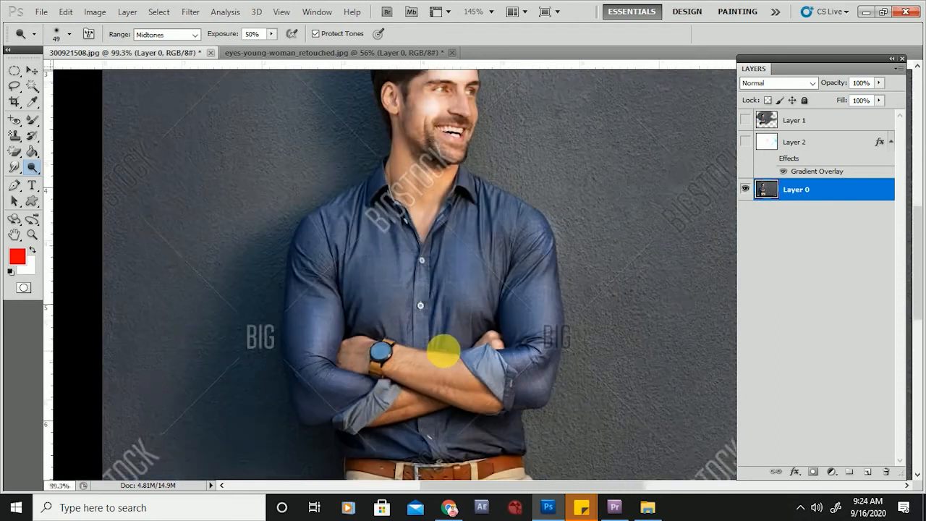
scroll(443, 352, "up", 4)
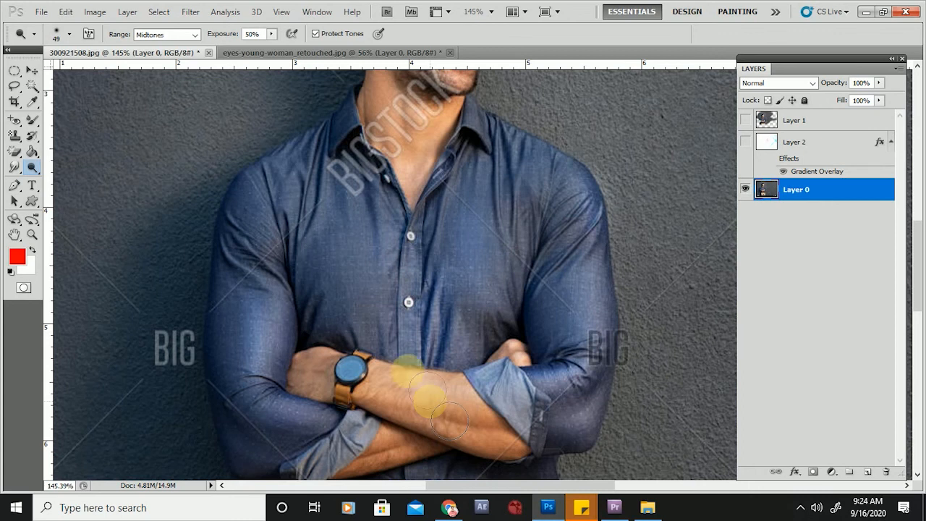
Darken the shirt folds on the chest beside the man's left sleeve with the Burn tool and a 14 px brush
left_click(34, 174)
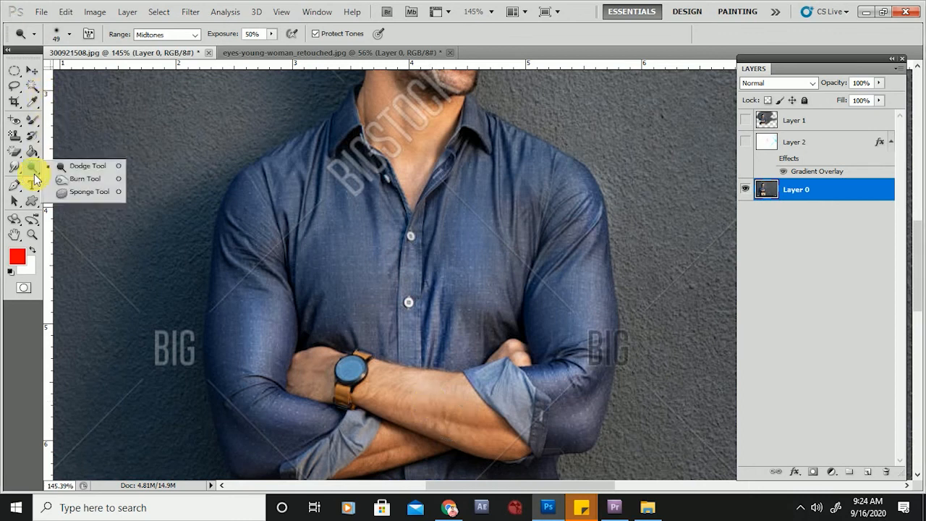
left_click(95, 180)
scroll(521, 271, "up", 3)
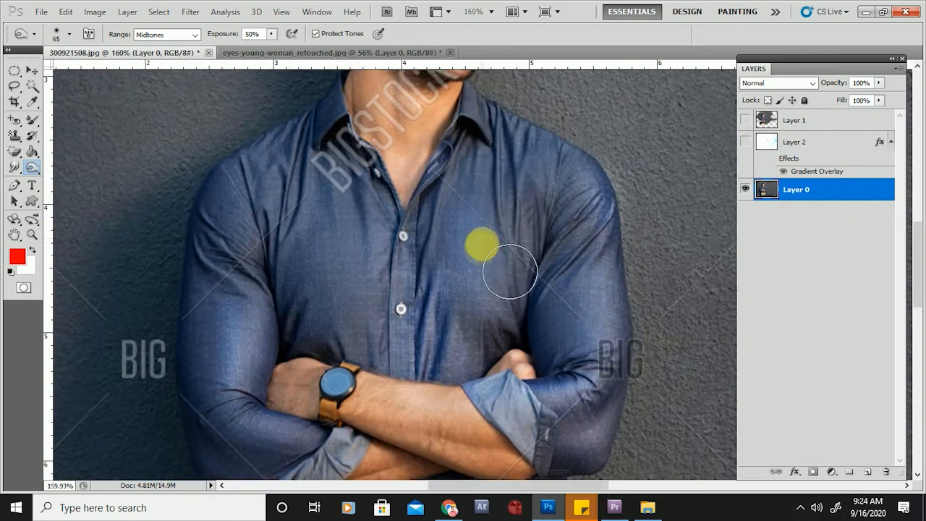
left_click_drag(543, 243, 502, 244)
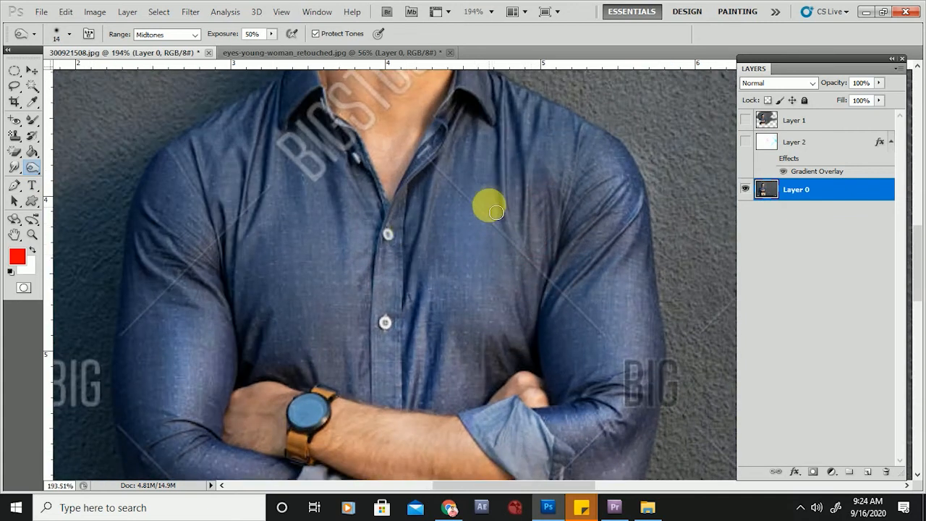
scroll(488, 202, "up", 2)
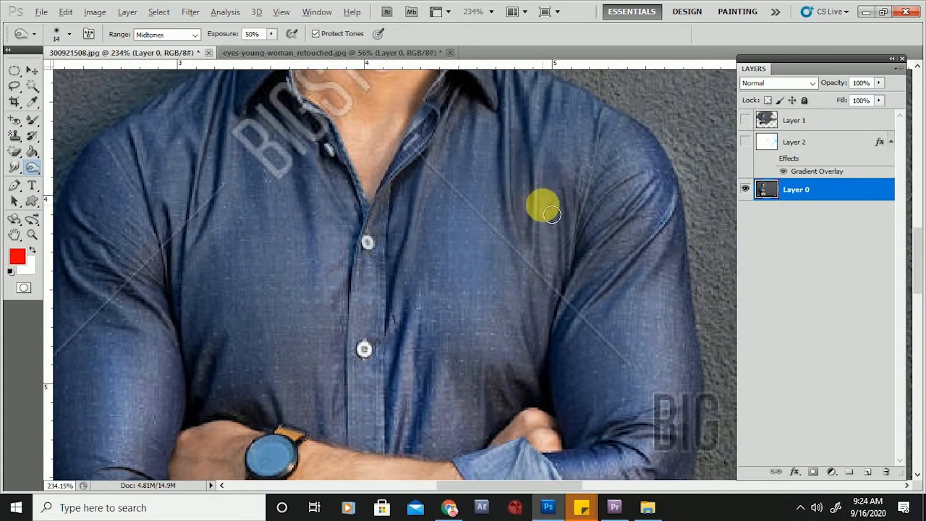
scroll(528, 239, "up", 2)
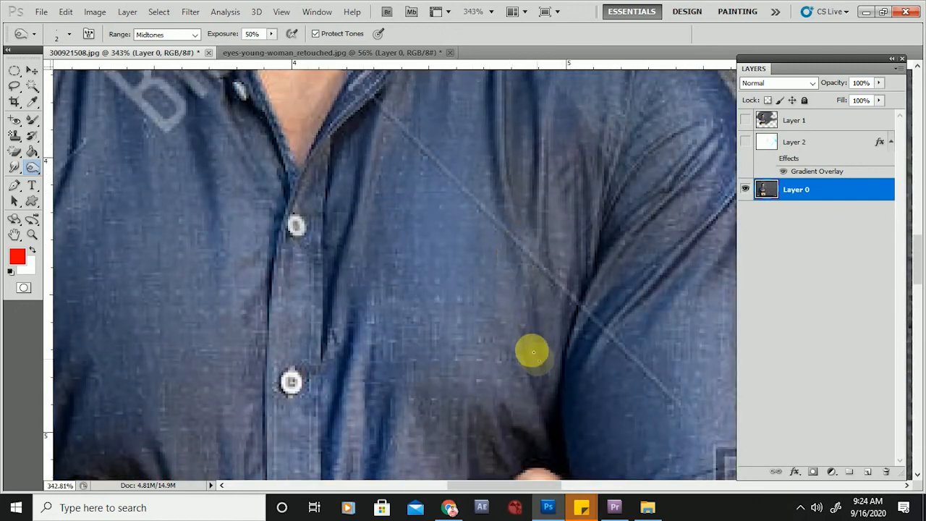
Set the Burn brush to 19 px and deepen the shirt shadows on the lower chest above the folded arms
scroll(503, 275, "down", 3)
scroll(548, 287, "up", 1)
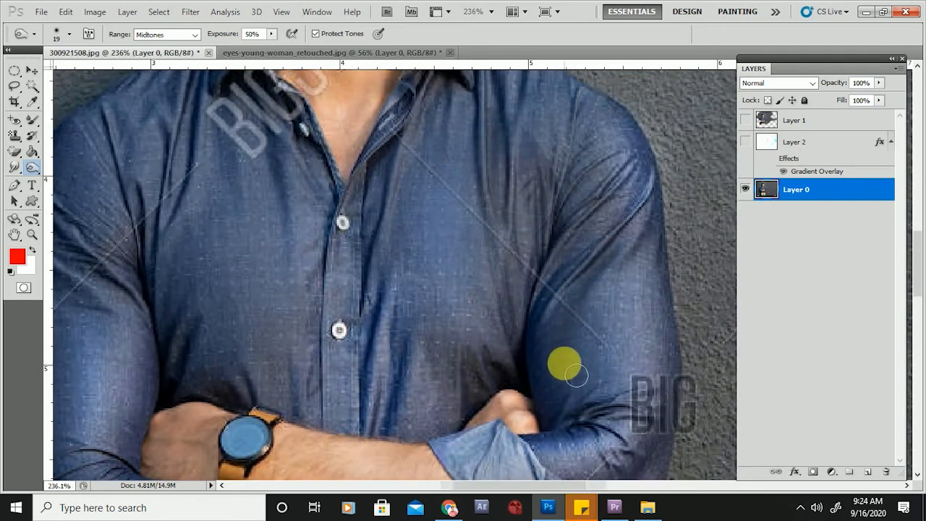
scroll(565, 368, "down", 2)
scroll(440, 314, "up", 1)
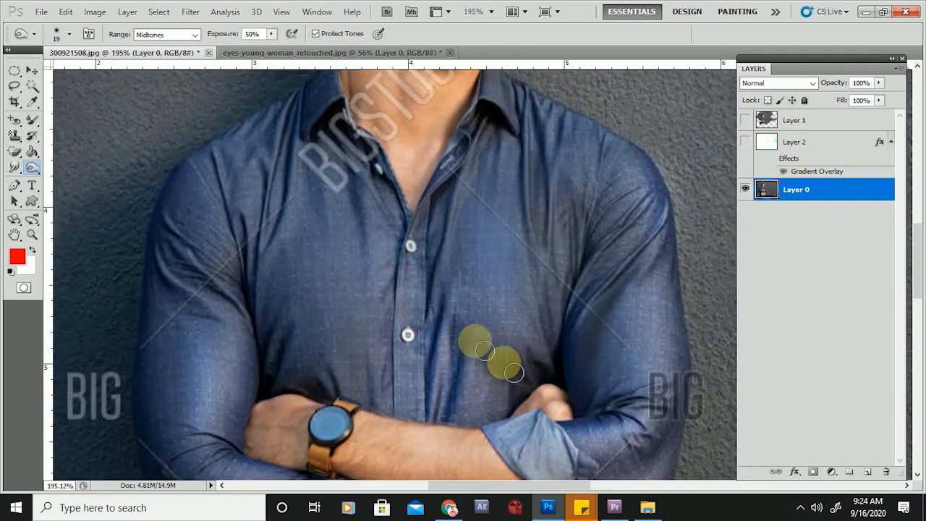
scroll(490, 341, "down", 2)
scroll(398, 373, "up", 2)
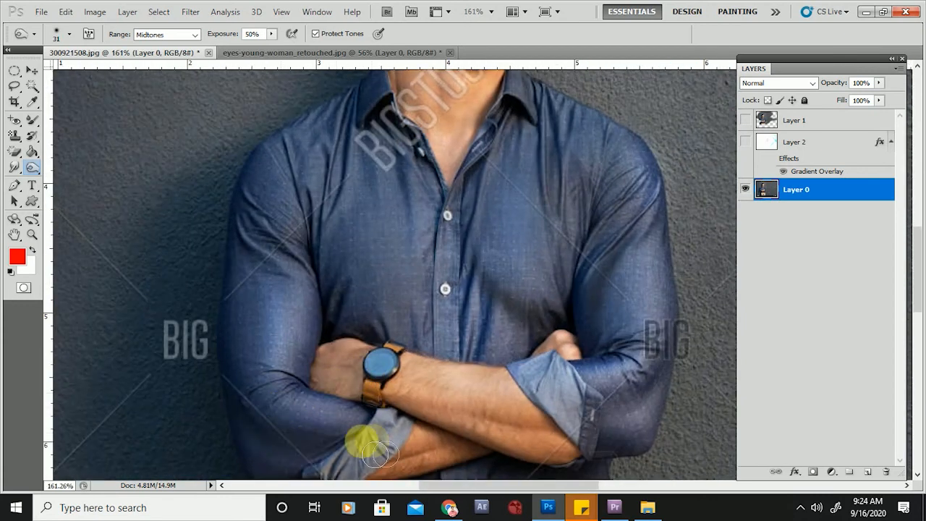
Burn the rolled cuff and sleeve folds of the man's right arm with a 31 px brush
mouse_move(362, 453)
left_mouse_down()
mouse_move(331, 375)
mouse_move(333, 327)
mouse_move(331, 345)
mouse_move(364, 411)
mouse_move(382, 395)
mouse_move(601, 384)
mouse_move(640, 336)
mouse_move(671, 385)
mouse_move(669, 376)
mouse_move(653, 411)
mouse_move(639, 418)
mouse_move(593, 330)
mouse_move(604, 284)
mouse_move(621, 386)
mouse_move(650, 355)
mouse_move(653, 419)
mouse_move(582, 364)
mouse_move(318, 302)
left_mouse_up()
scroll(649, 359, "down", 2)
scroll(641, 402, "up", 1)
Desaturate the upper sleeve of the man's right arm with the Sponge tool, using a 65 px brush and 50% flow
left_click(32, 172)
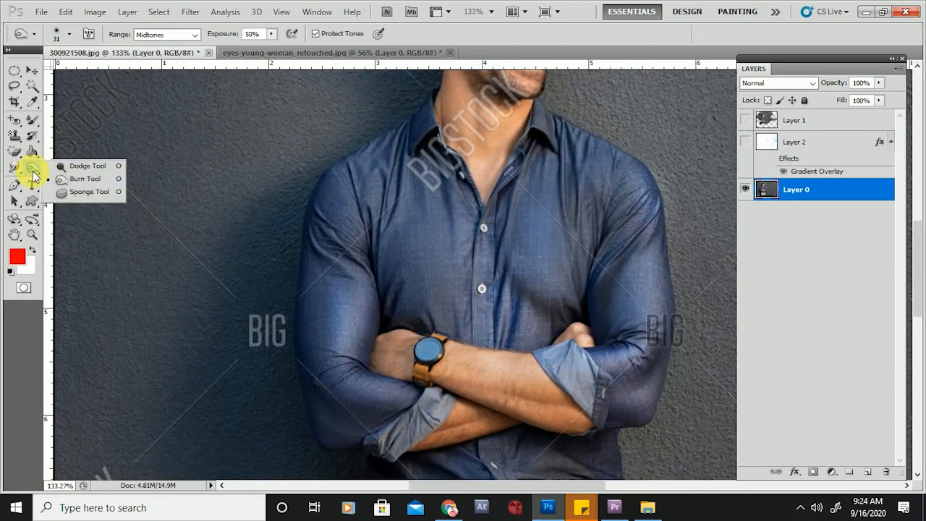
left_click(87, 191)
mouse_move(361, 226)
left_mouse_down()
mouse_move(341, 188)
mouse_move(352, 310)
left_mouse_up()
scroll(353, 257, "up", 9)
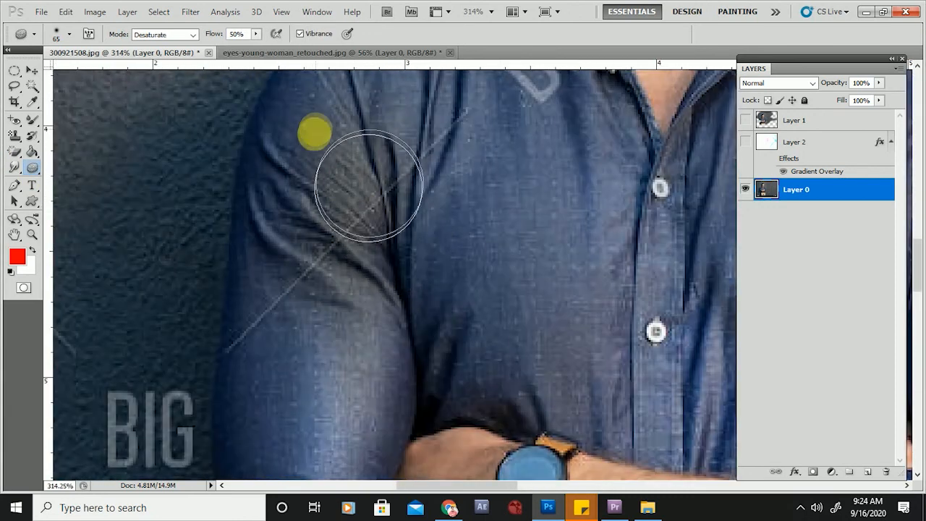
scroll(369, 181, "down", 7)
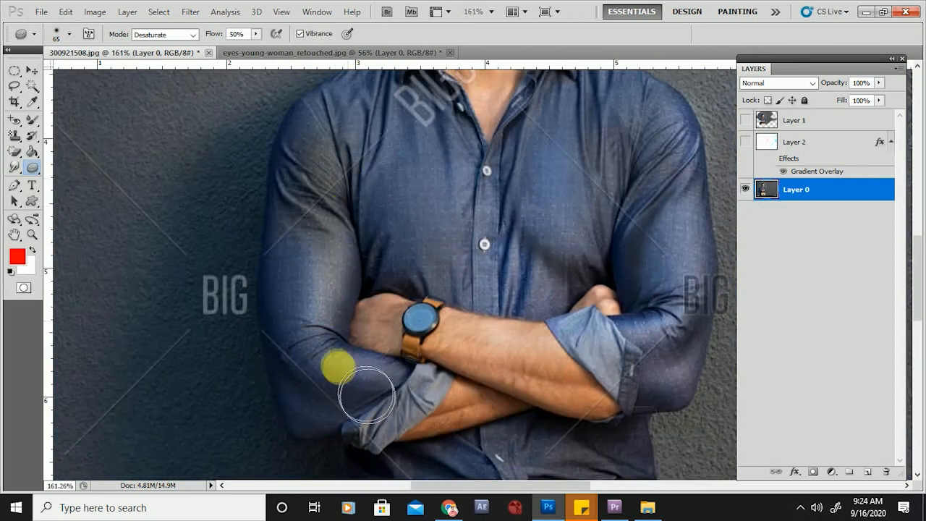
Try boosting the color of the upper sleeve on the man's right arm with the Sponge tool in Saturate mode
left_click(161, 34)
left_click(153, 57)
mouse_move(295, 263)
left_mouse_down()
mouse_move(349, 149)
mouse_move(321, 149)
mouse_move(306, 182)
mouse_move(314, 137)
mouse_move(324, 262)
left_mouse_up()
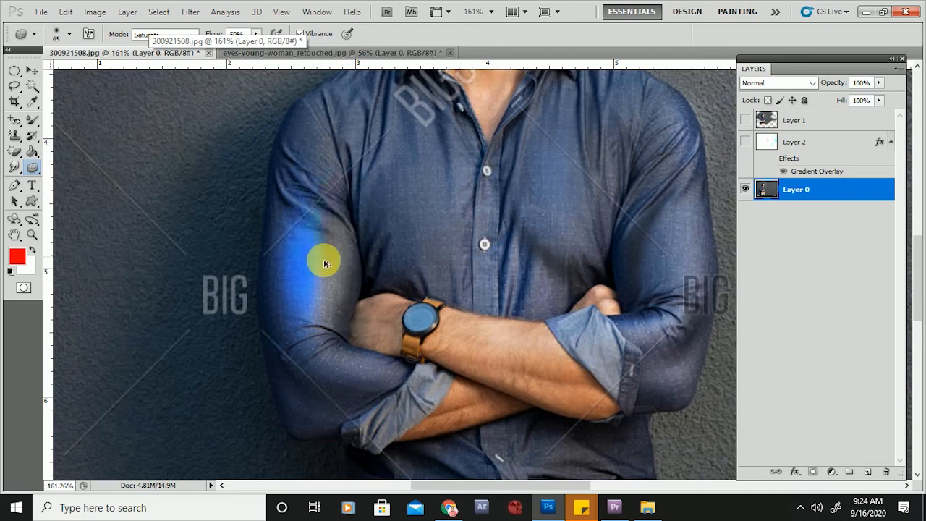
Undo the last saturation strokes on the sleeve of the man's right arm
key("ctrl+alt+z")
key("ctrl+alt+z")
key("ctrl+alt+z")
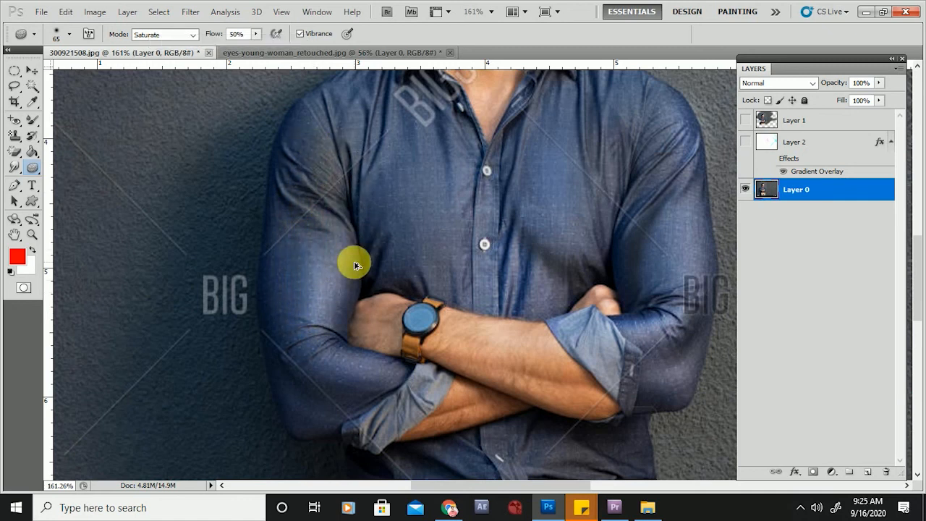
Saturate the shirt beside the button placket on the right side of the man's chest with the 65 px Sponge at 50% flow
scroll(430, 200, "up", 2)
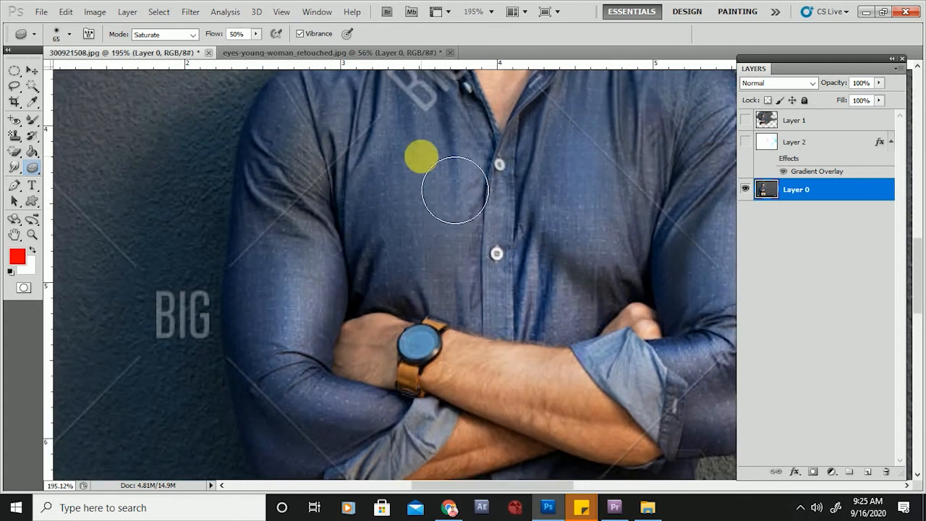
mouse_move(455, 190)
left_mouse_down()
mouse_move(432, 203)
mouse_move(413, 246)
mouse_move(370, 181)
mouse_move(432, 204)
mouse_move(413, 296)
mouse_move(430, 166)
mouse_move(464, 322)
mouse_move(449, 306)
mouse_move(393, 304)
mouse_move(420, 319)
mouse_move(456, 253)
mouse_move(466, 212)
mouse_move(450, 176)
mouse_move(437, 297)
left_mouse_up()
scroll(462, 247, "up", 1)
Set the Sponge mode to Desaturate and mute the shirt color on both sides of the button placket above the folded arms
left_click(176, 54)
left_click(150, 55)
mouse_move(433, 259)
left_mouse_down()
mouse_move(435, 242)
mouse_move(418, 233)
mouse_move(470, 369)
left_mouse_up()
scroll(389, 260, "down", 5)
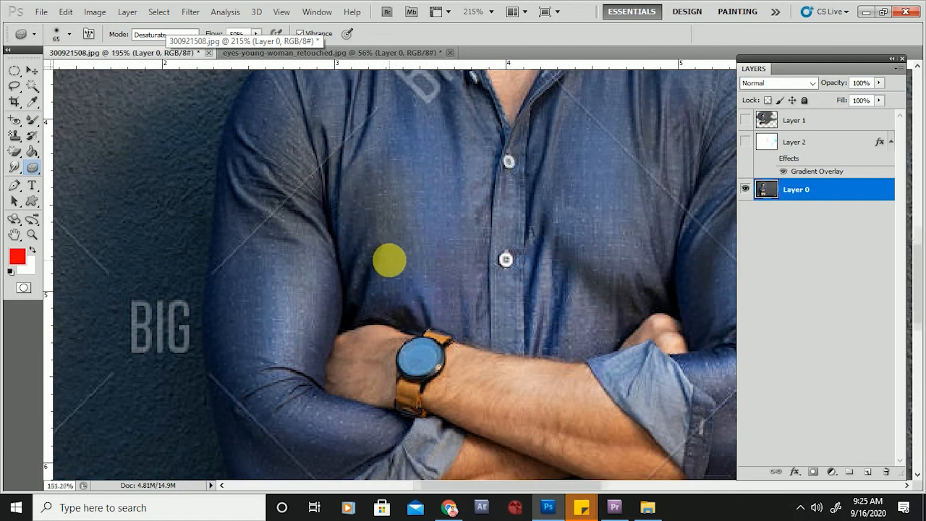
scroll(499, 251, "up", 4)
mouse_move(500, 245)
left_mouse_down()
mouse_move(552, 294)
mouse_move(528, 165)
mouse_move(550, 269)
mouse_move(544, 150)
left_mouse_up()
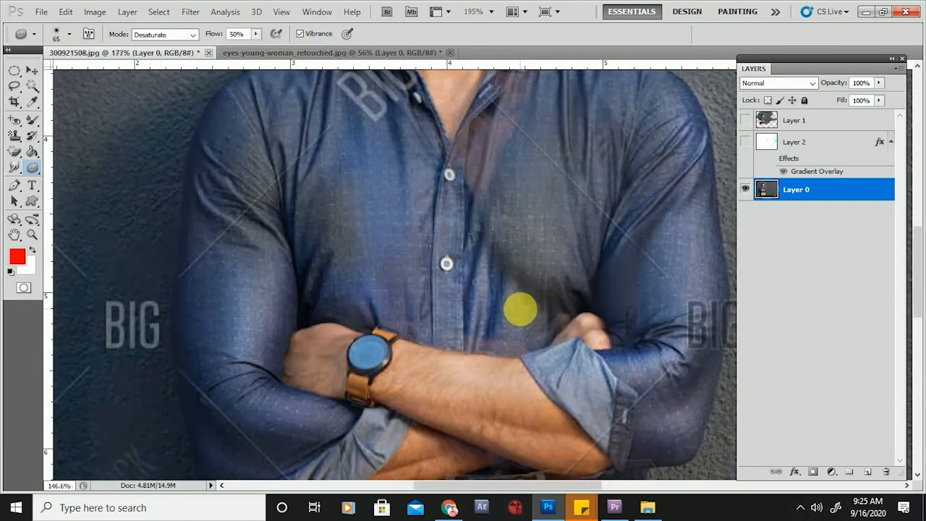
scroll(516, 310, "down", 6)
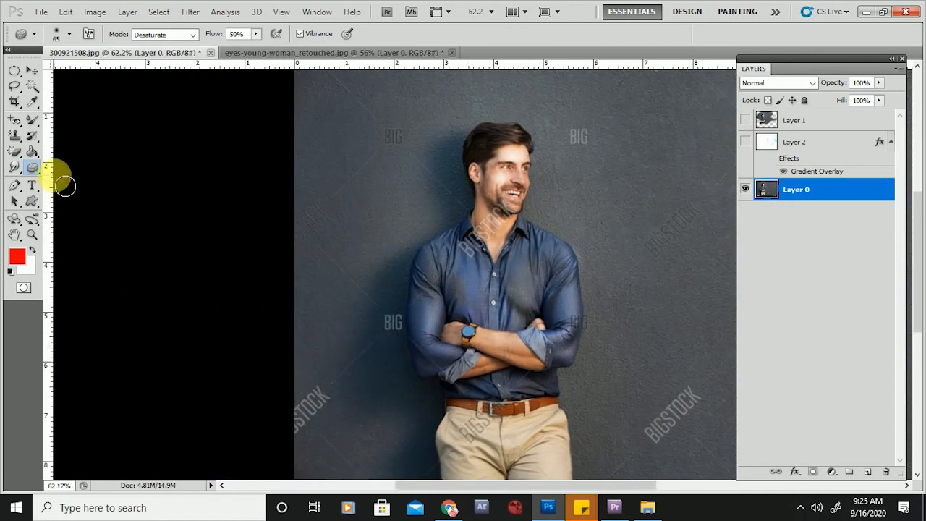